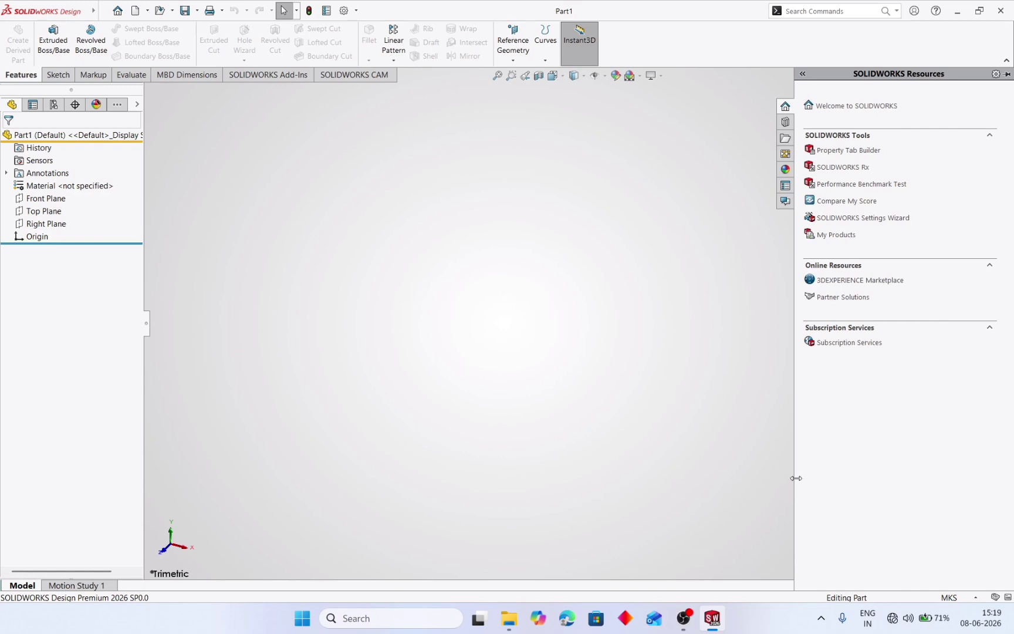
Set the part's document units to MMGS (millimeter, gram, second).
click(952, 597)
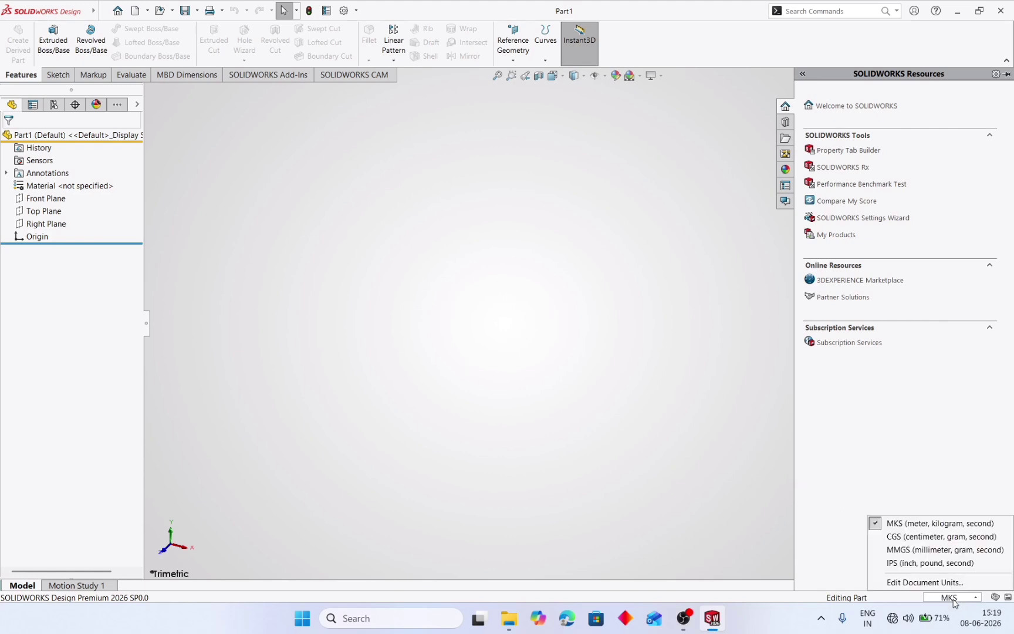
click(910, 551)
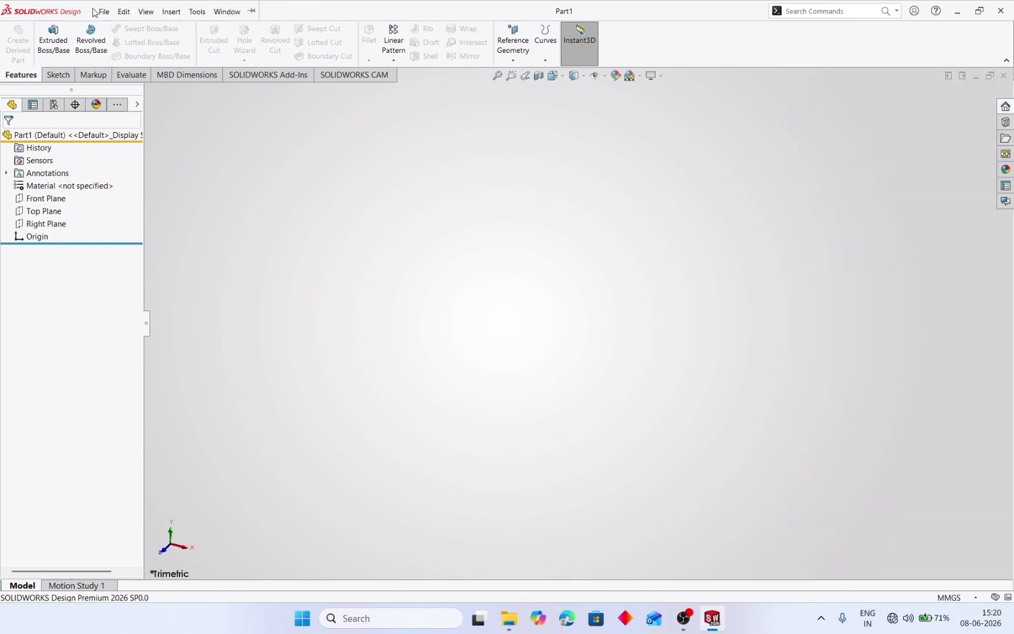
click(100, 13)
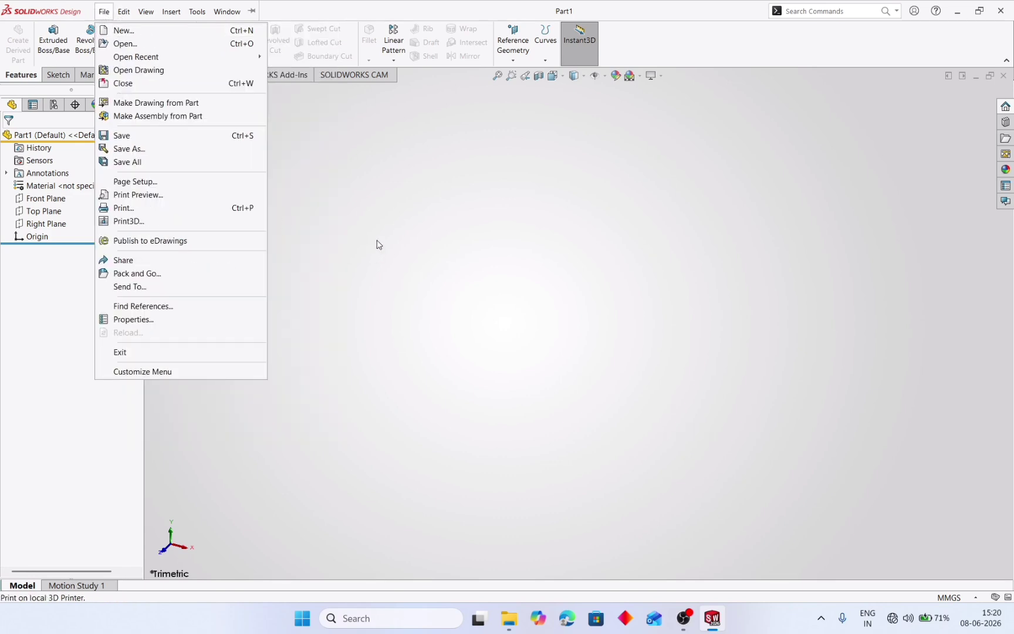
click(355, 214)
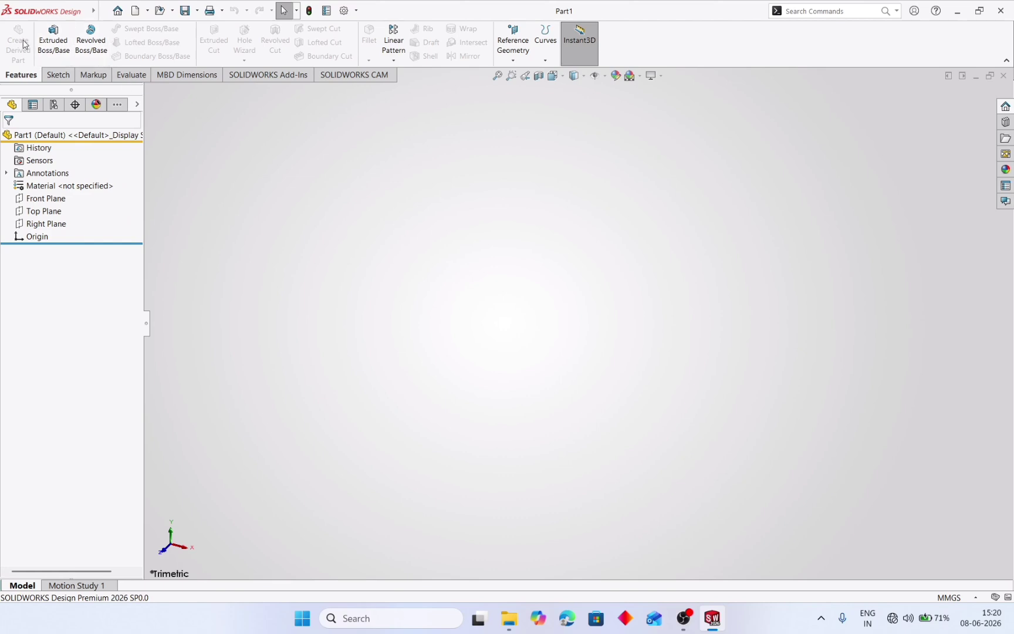
Sketch a horizontal centerline through the origin on the Top Plane, extending to both sides of it.
click(62, 79)
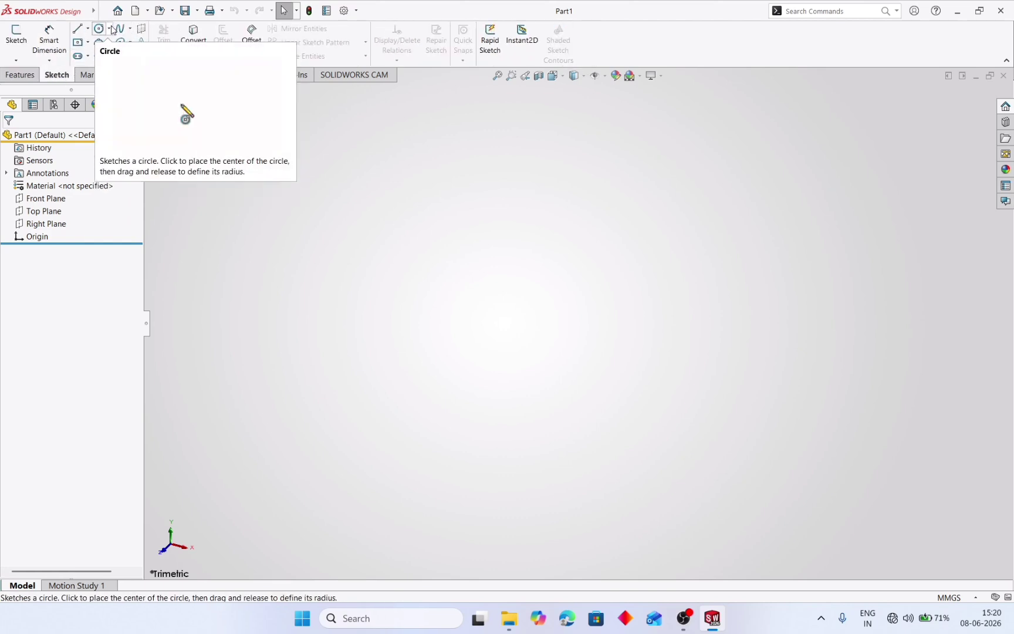
click(110, 28)
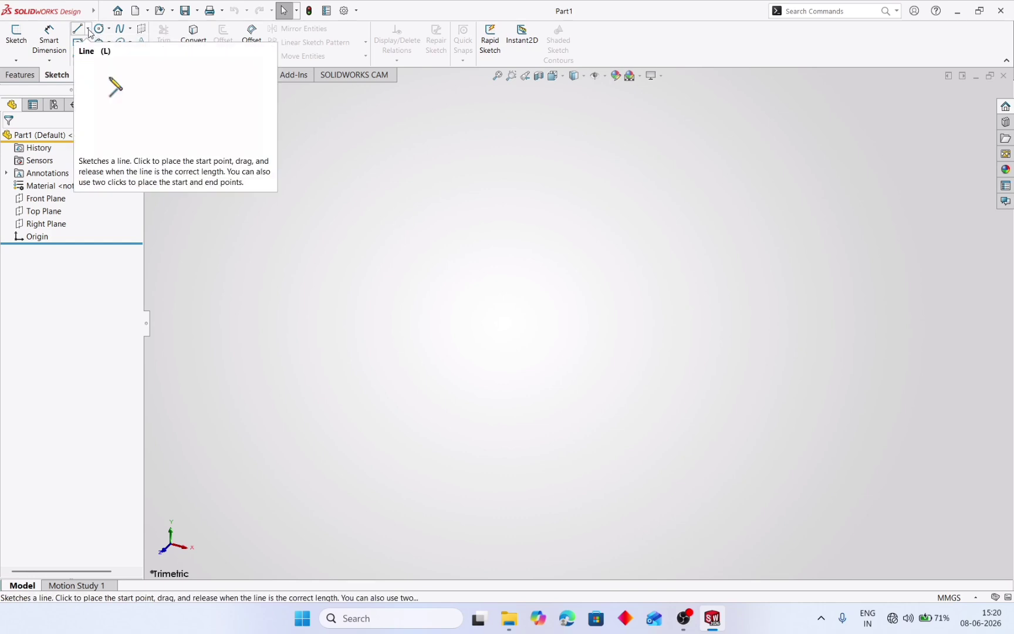
click(88, 29)
click(97, 53)
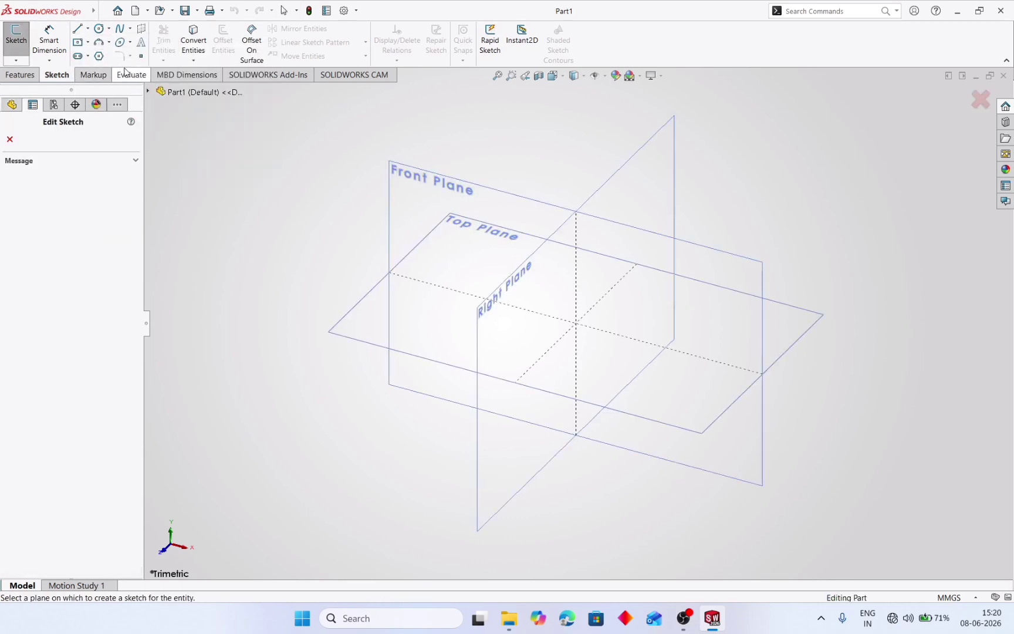
click(364, 321)
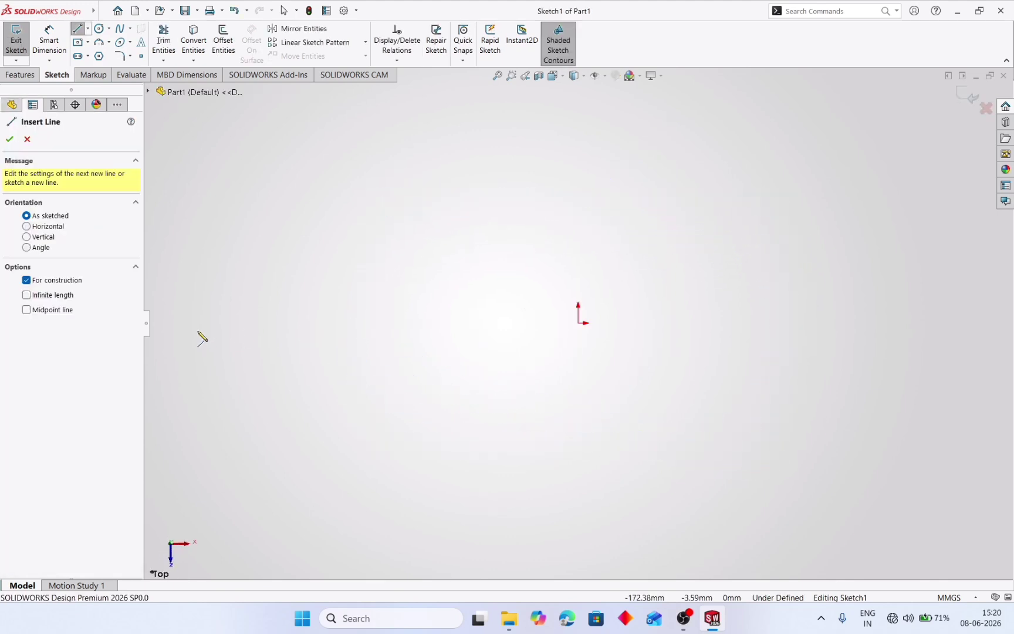
click(201, 322)
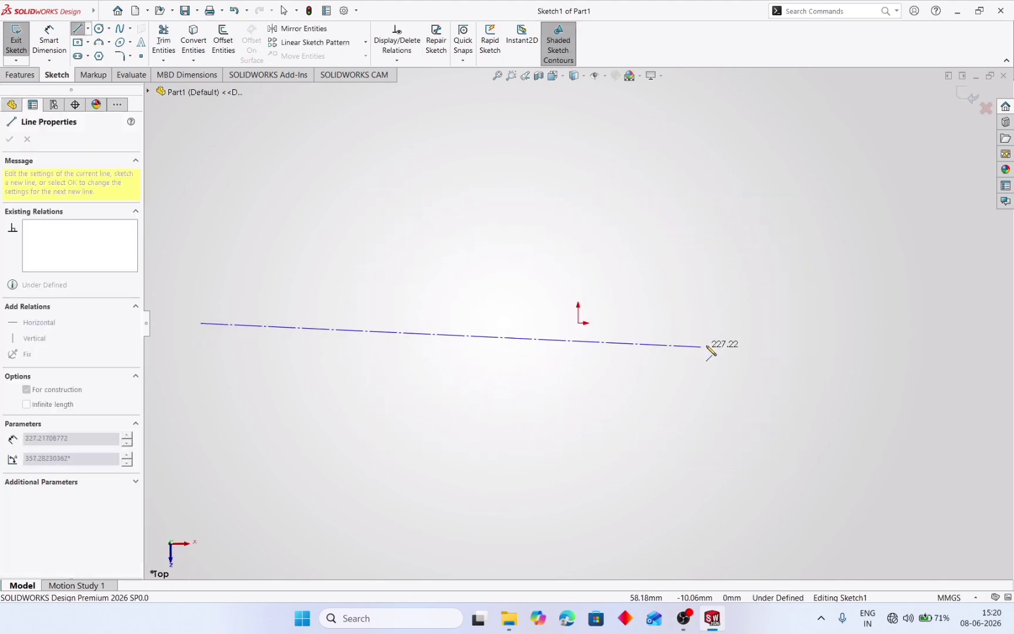
click(889, 323)
right_click(911, 286)
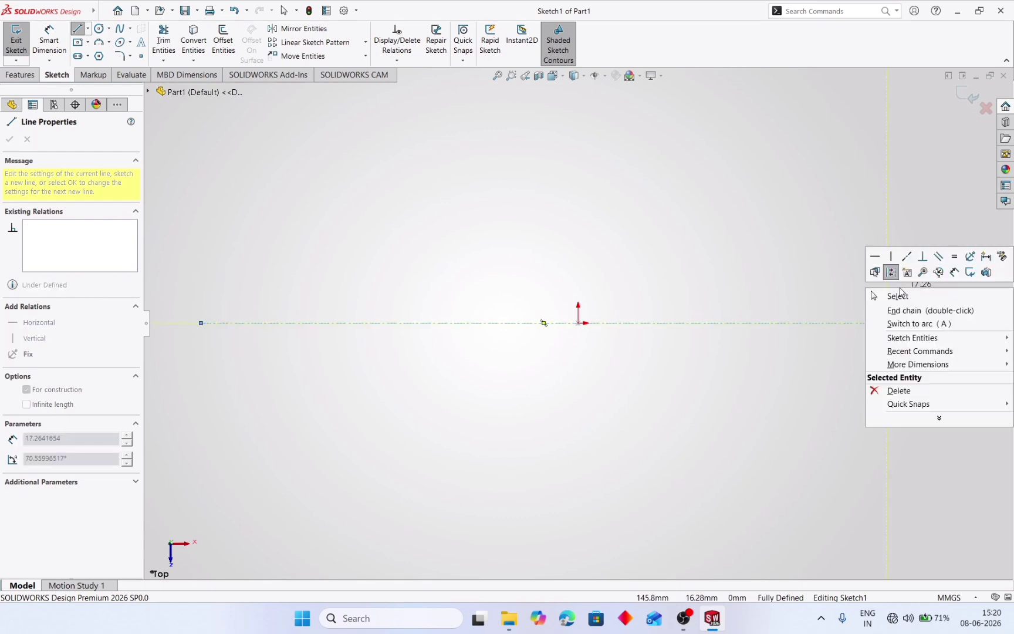
click(906, 299)
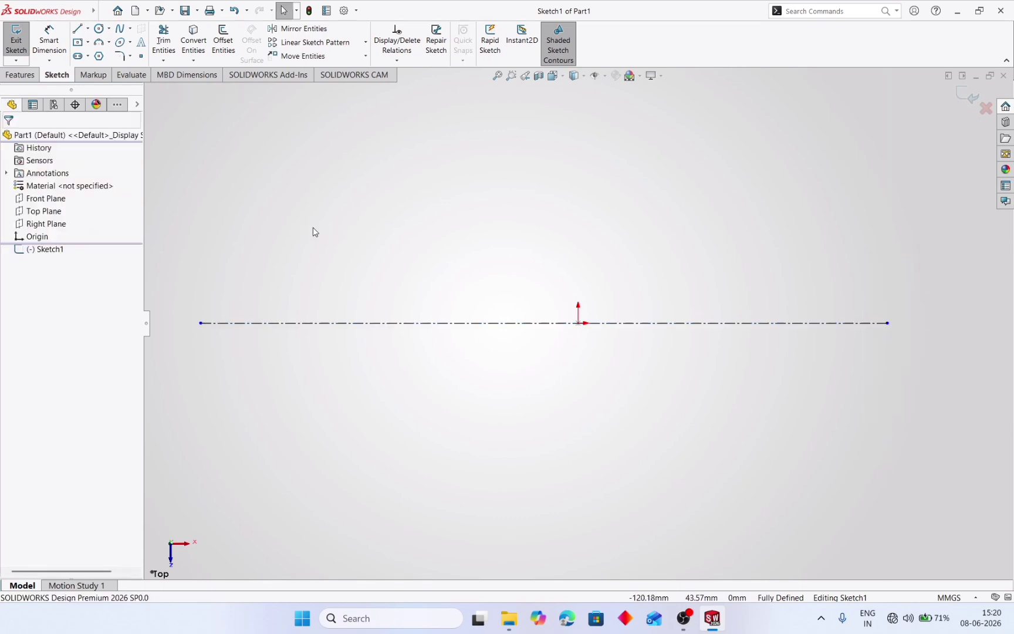
Sketch a center rectangle about 221 mm wide and 151 mm high, centred on the origin.
click(88, 43)
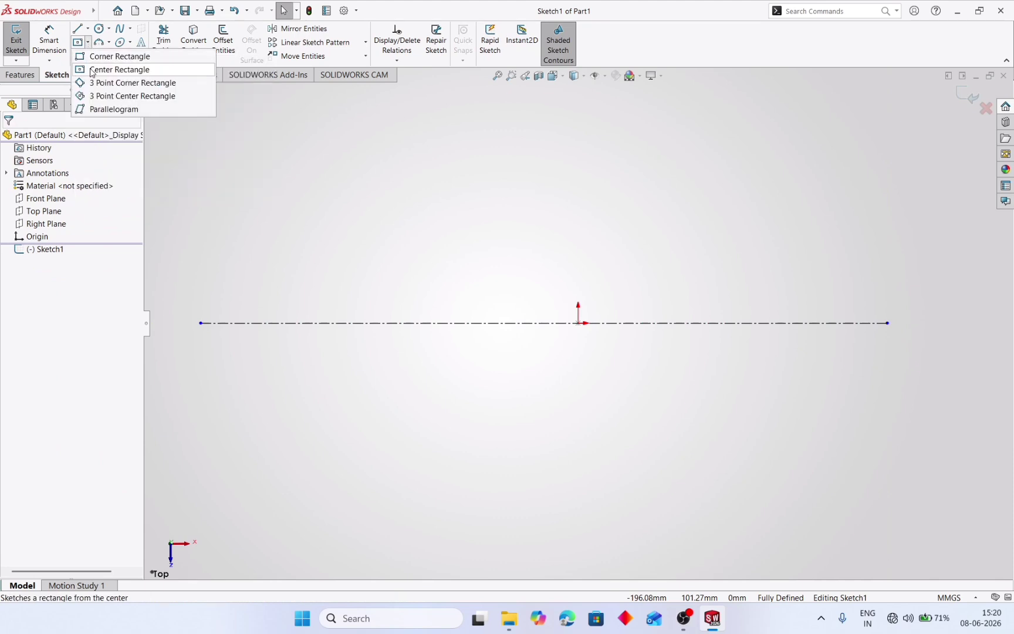
click(111, 71)
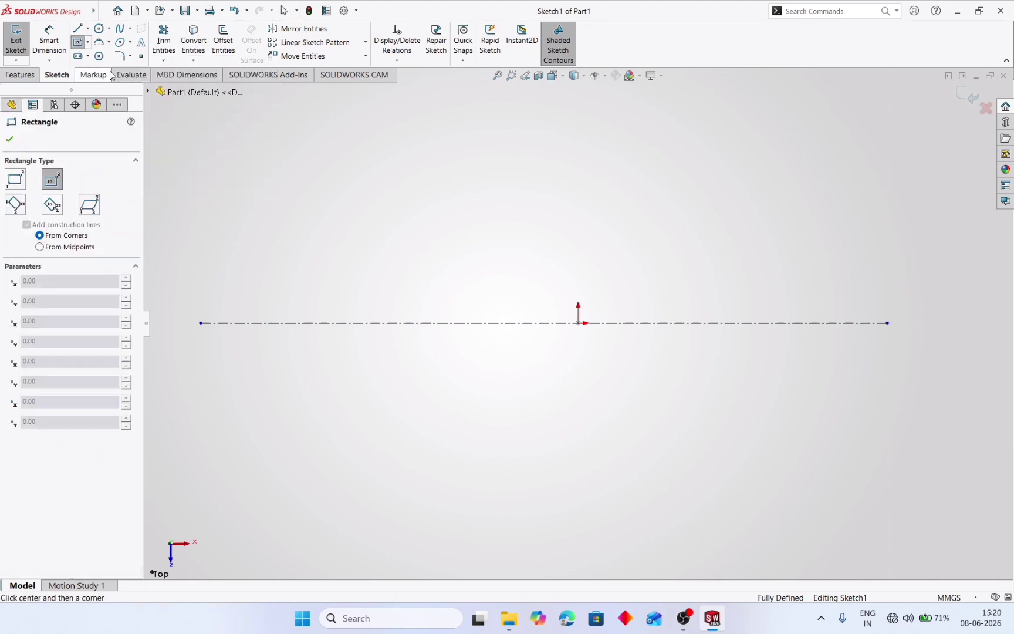
click(579, 324)
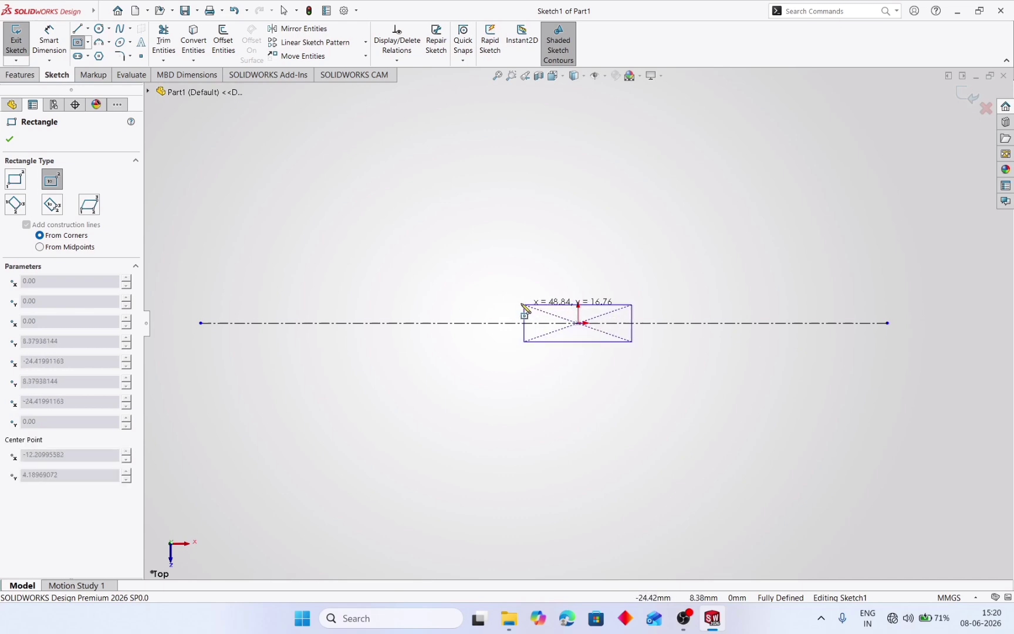
click(334, 156)
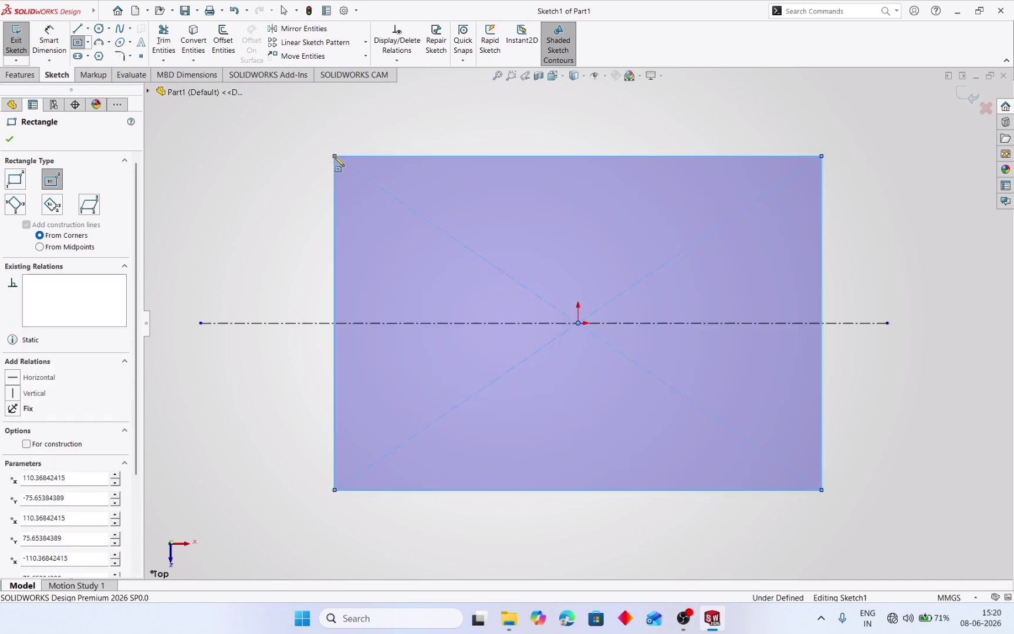
click(10, 139)
Dimension the rectangle with a height of 150 mm and a width of 200 mm.
click(51, 45)
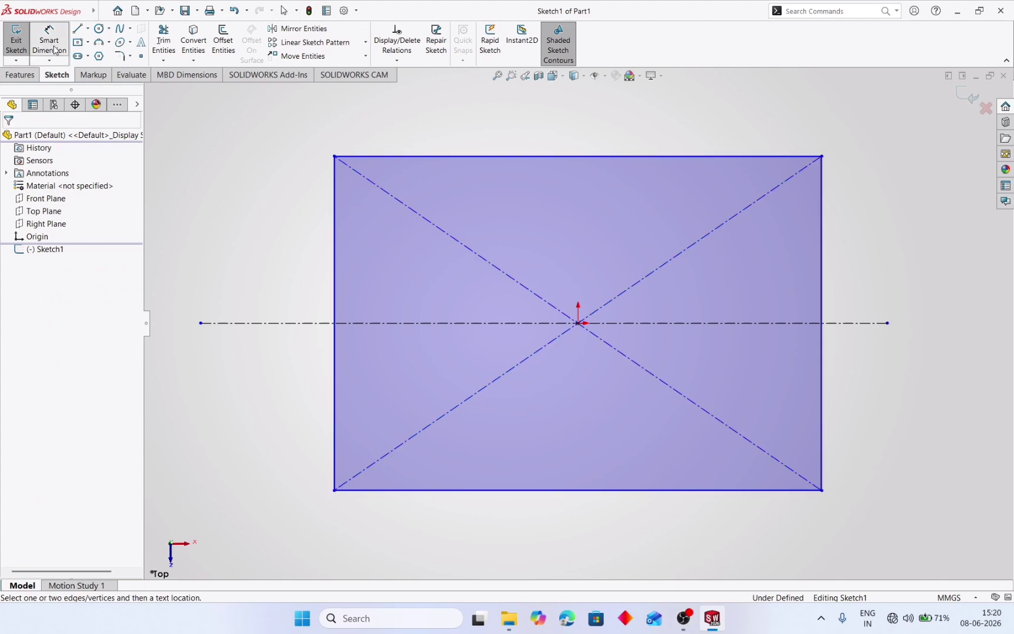
click(333, 246)
click(269, 250)
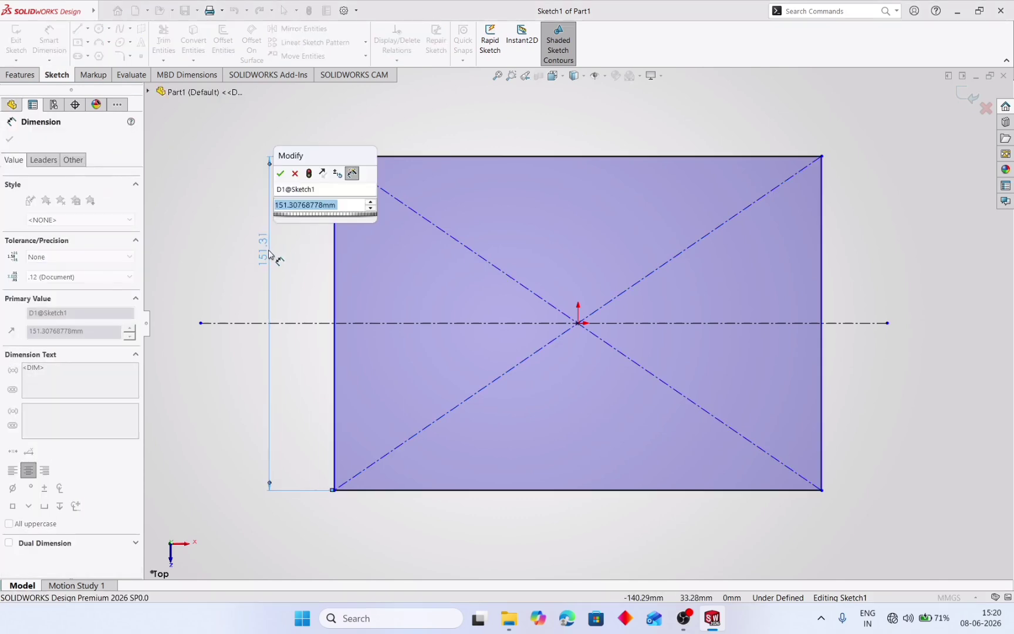
text(150)
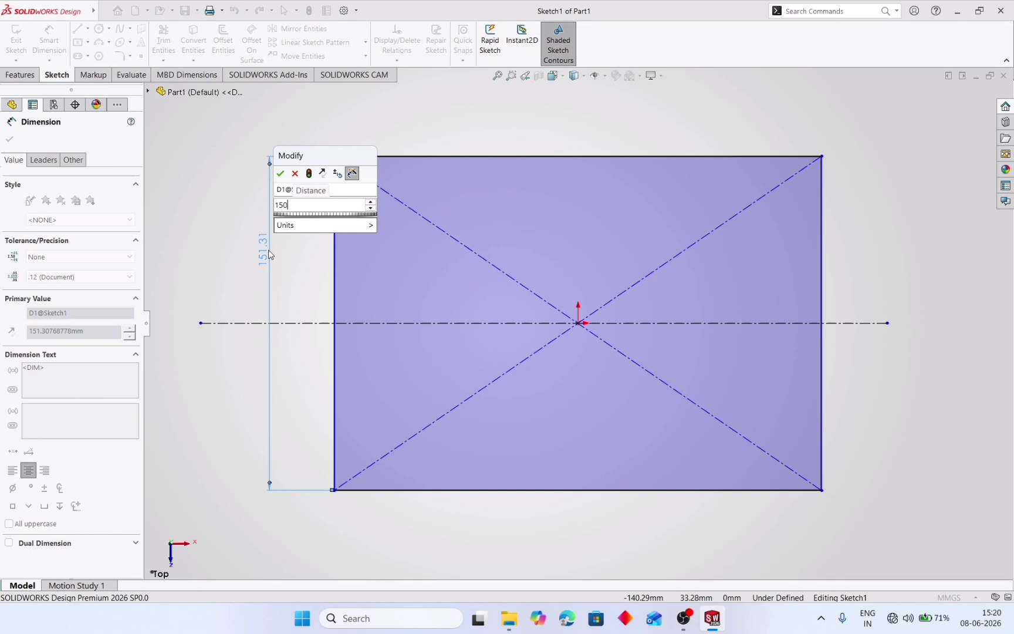
click(281, 174)
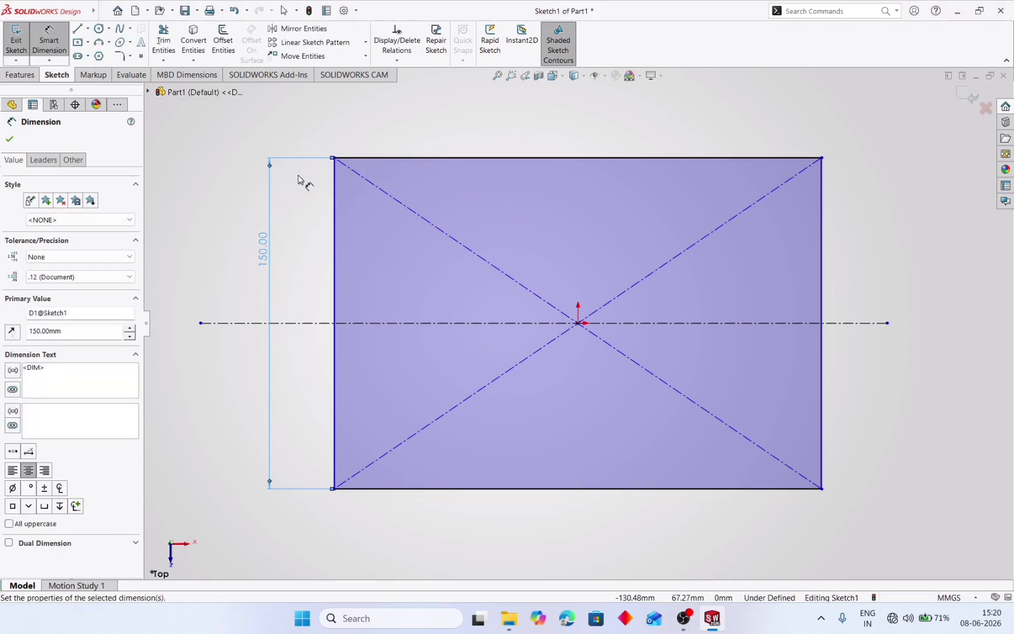
click(464, 160)
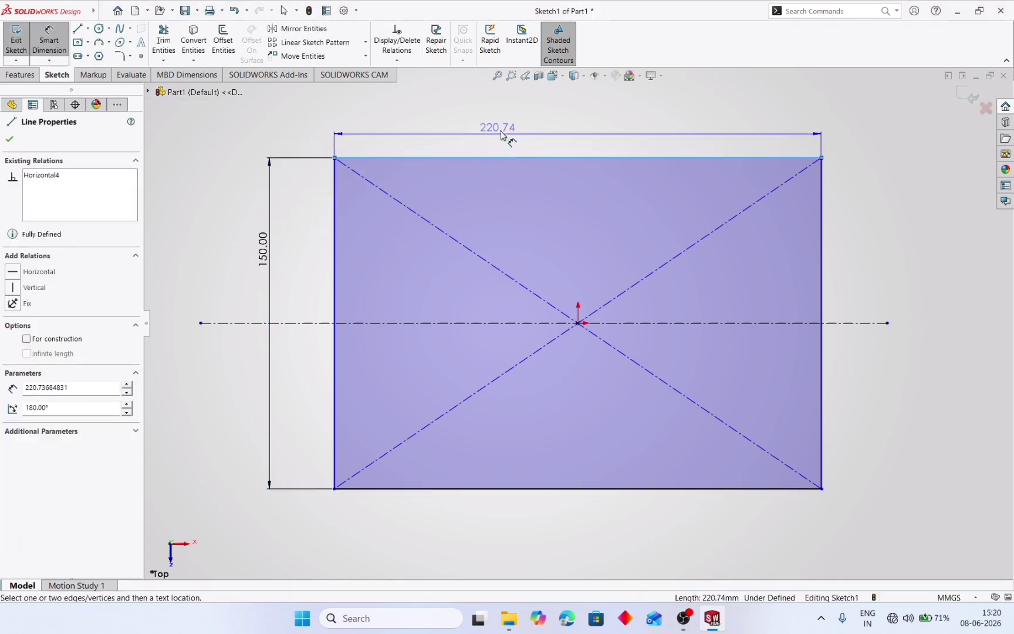
click(507, 125)
text(200)
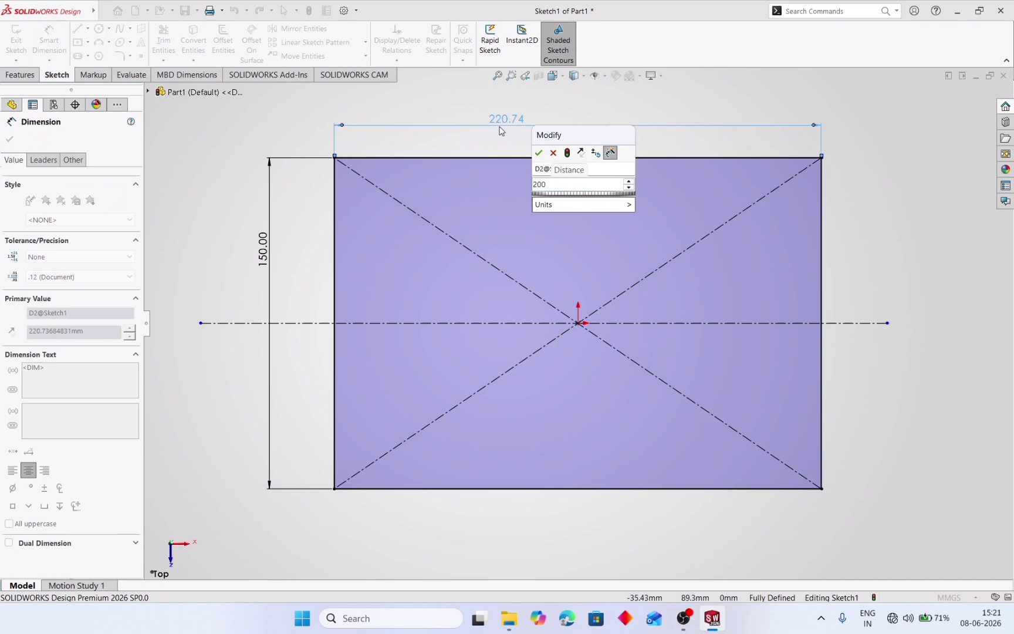
key(Return)
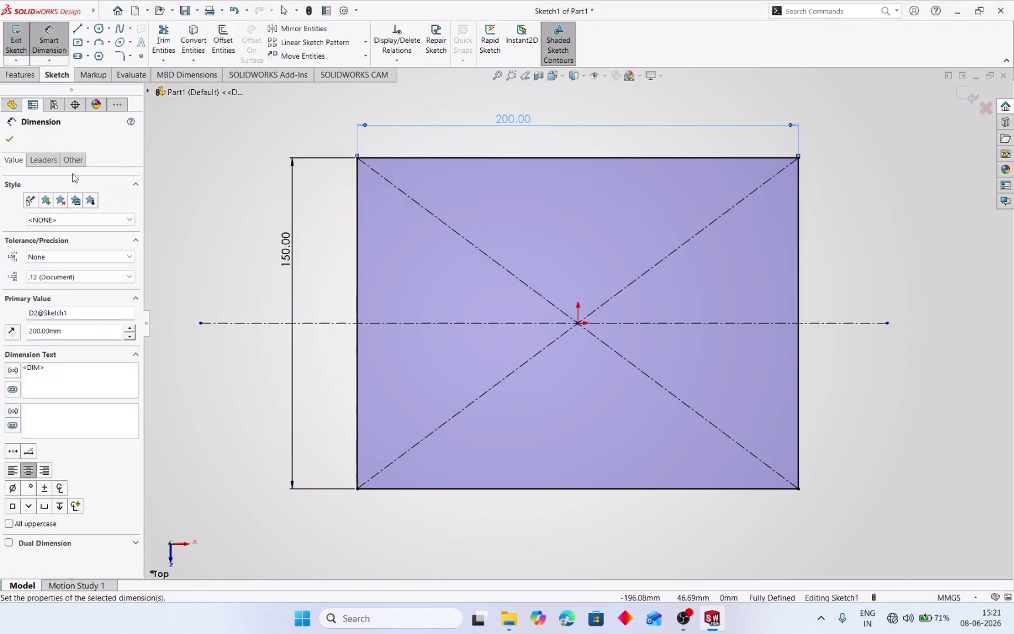
click(9, 141)
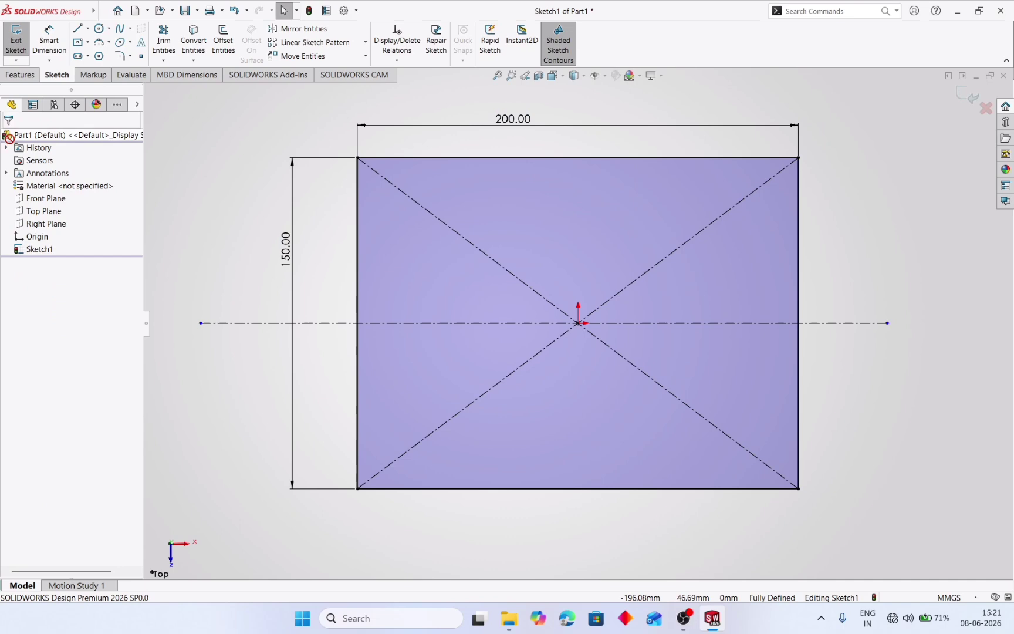
Extrude the rectangle as a blind boss 50 mm deep in the reversed, downward direction.
click(20, 75)
click(64, 50)
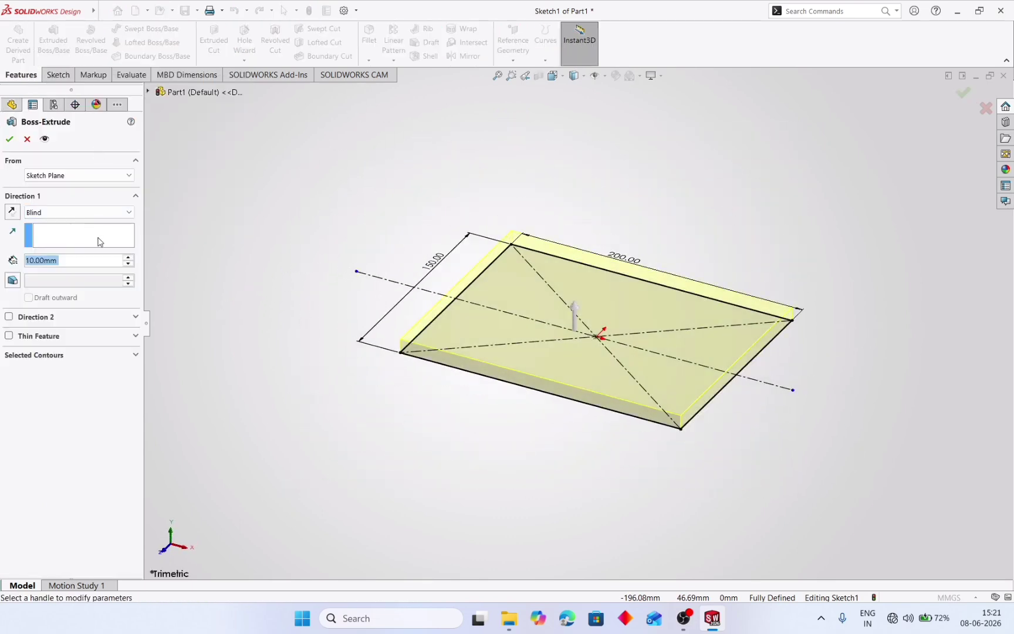
click(16, 214)
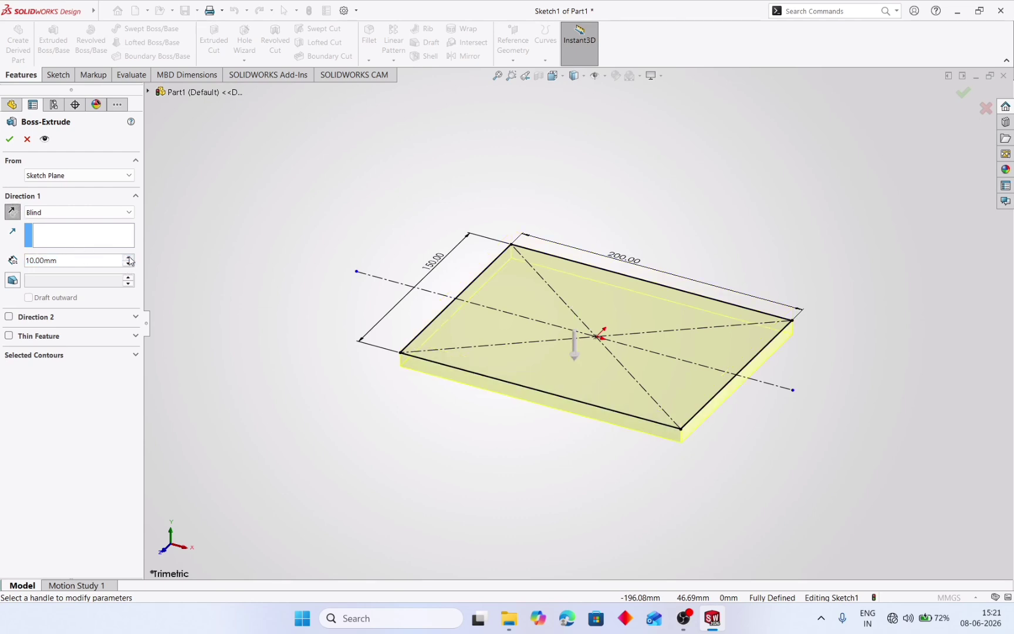
click(129, 257)
click(129, 257)
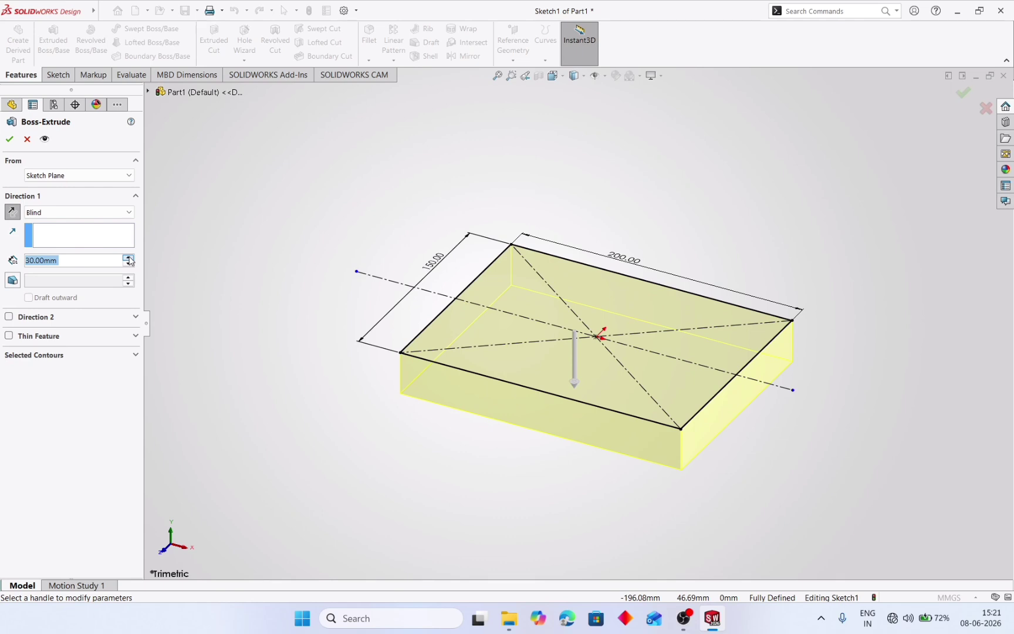
click(128, 257)
click(129, 257)
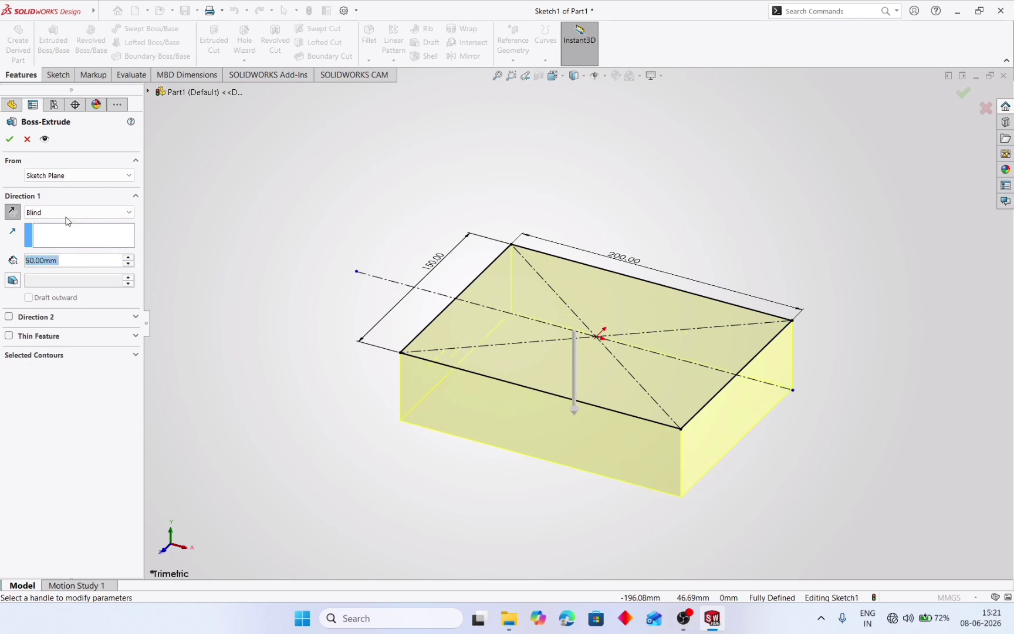
click(12, 143)
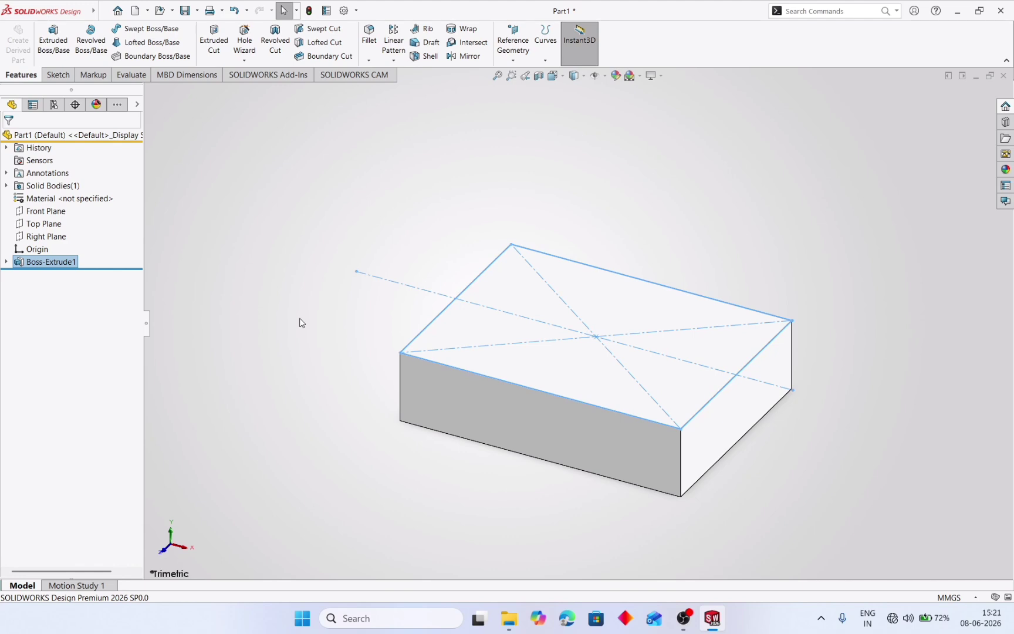
Start an extruded cut on the block's top face and sketch its profile, a circle about 24.4 mm in radius centred on the origin.
click(520, 292)
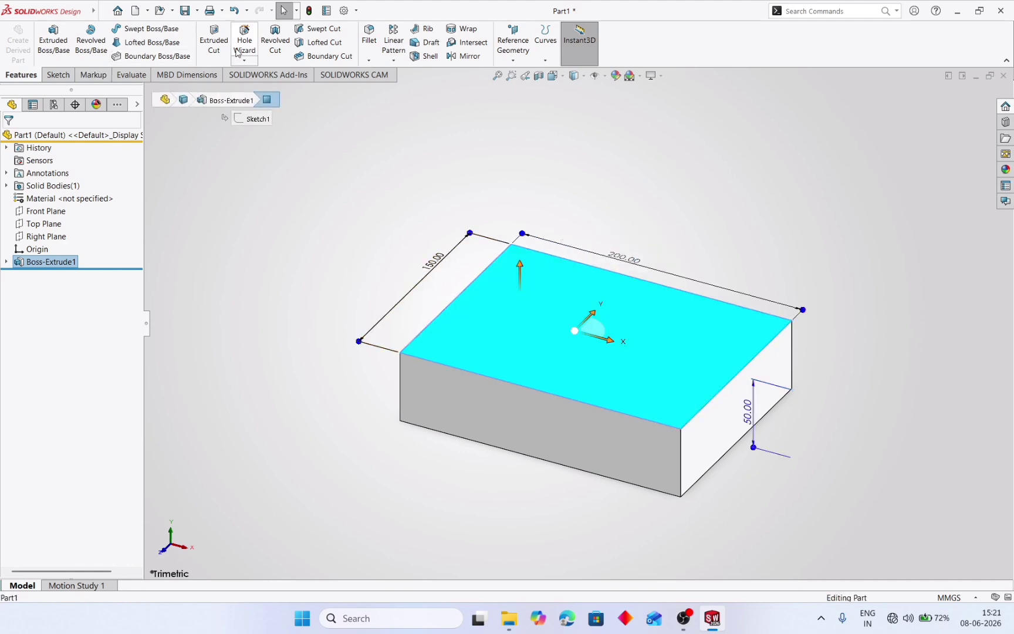
click(214, 41)
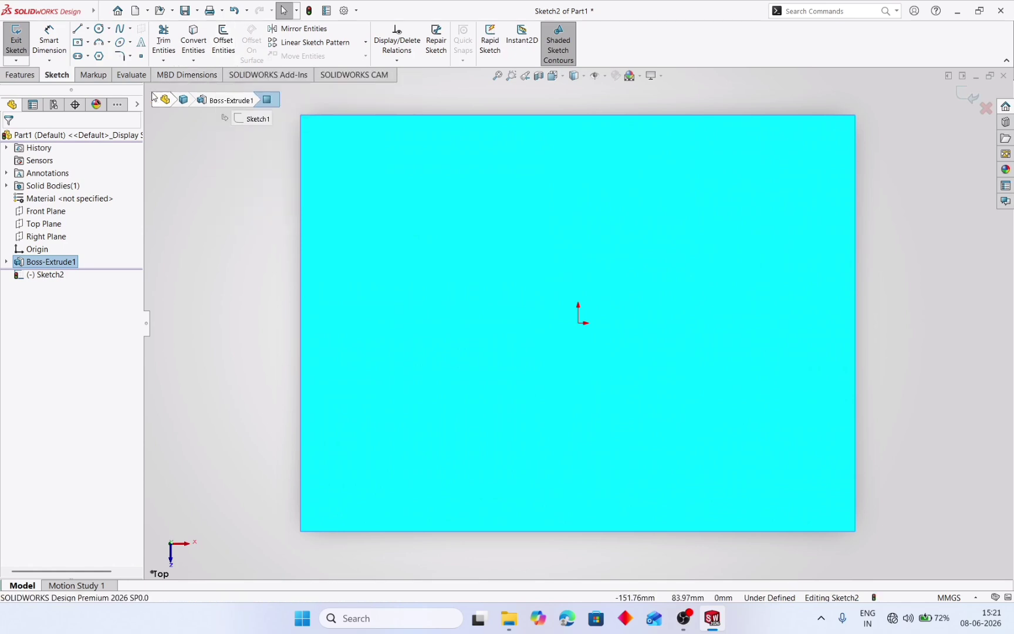
click(108, 34)
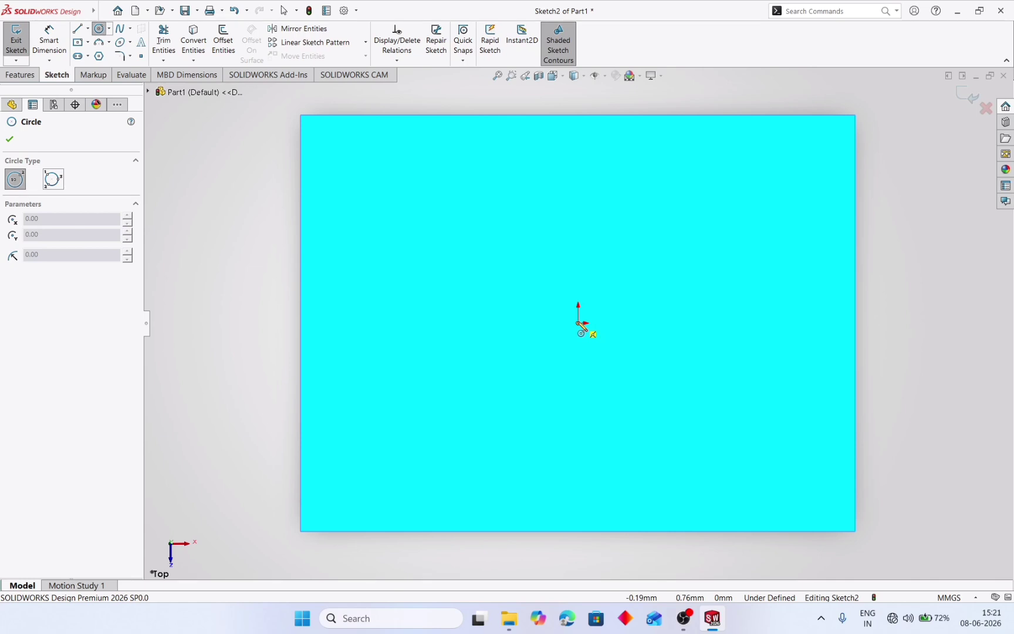
click(578, 323)
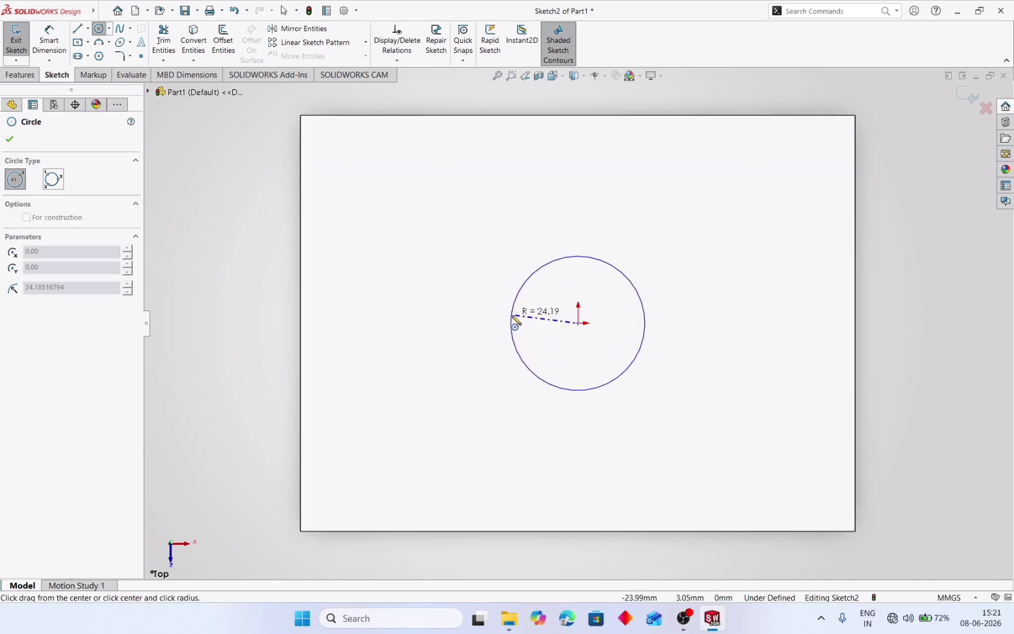
click(511, 320)
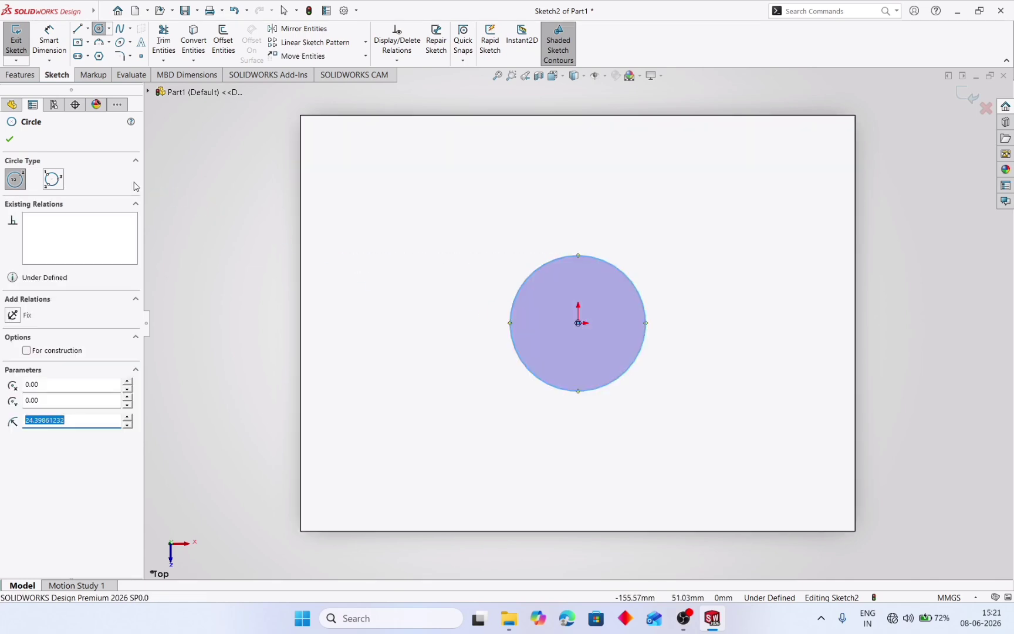
click(7, 141)
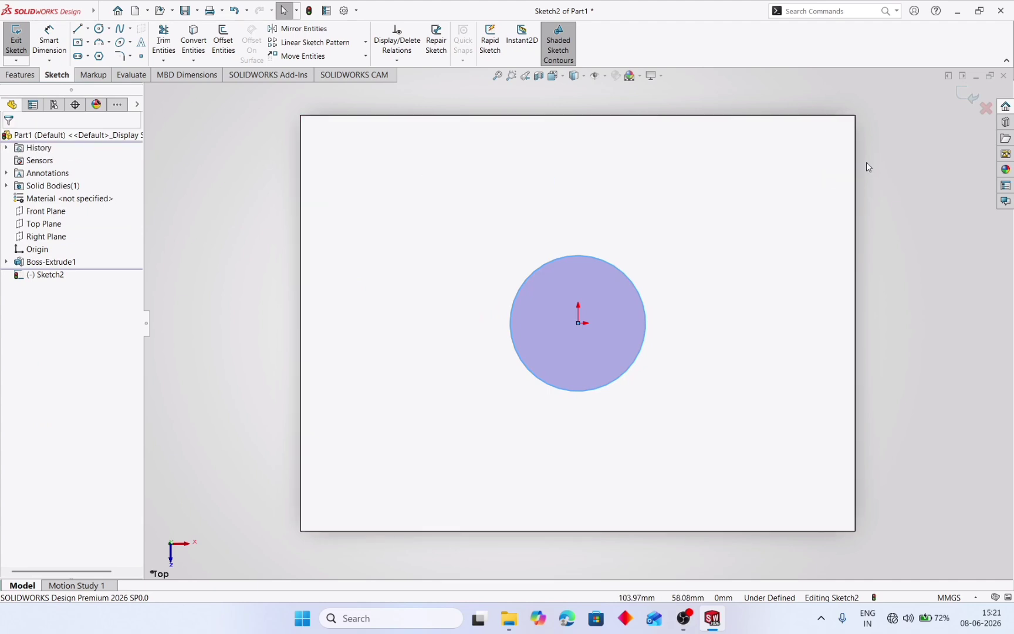
click(966, 96)
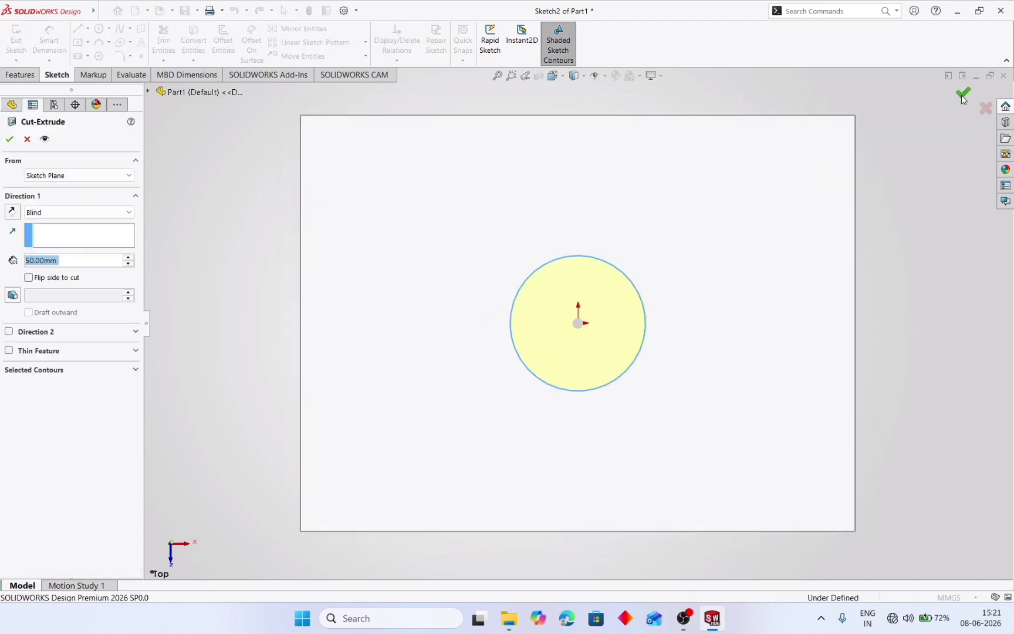
Cut the central circle as a blind extruded cut 20 mm deep into the block.
right_click(203, 208)
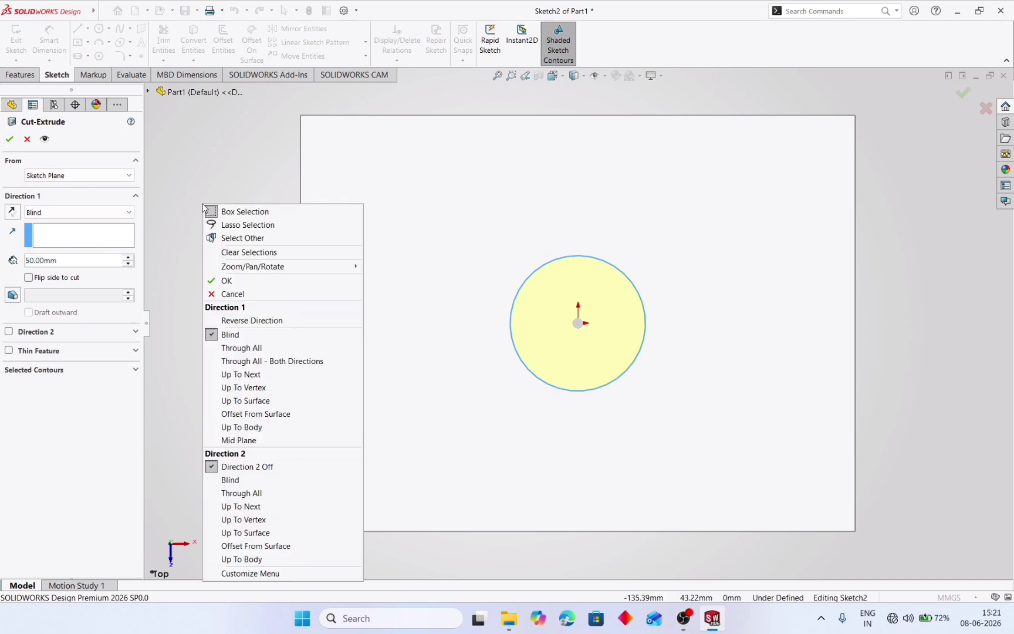
click(182, 145)
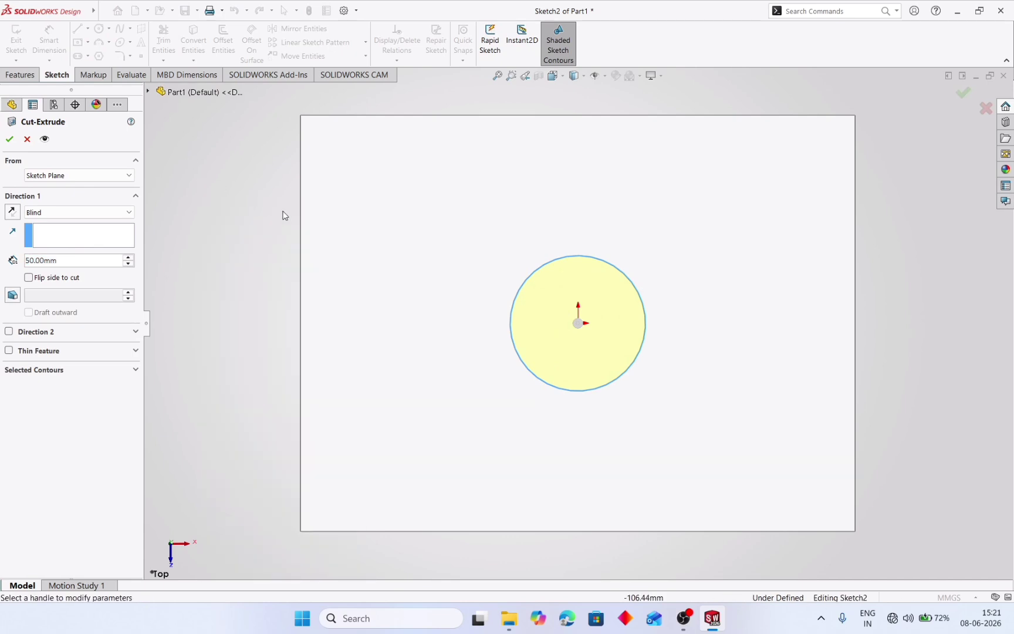
middle_drag(344, 221, 366, 77)
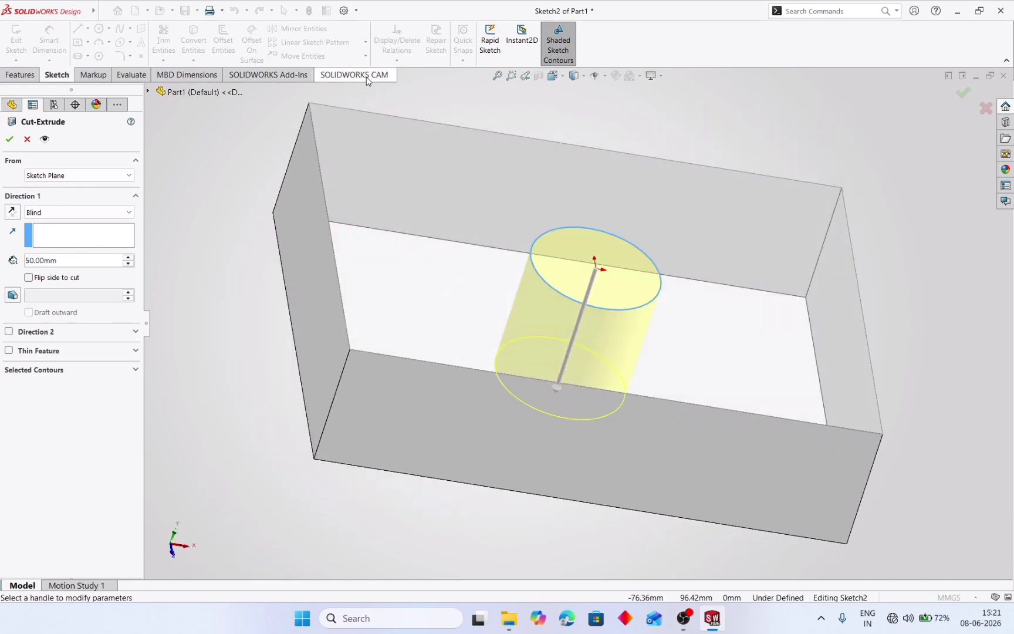
click(128, 264)
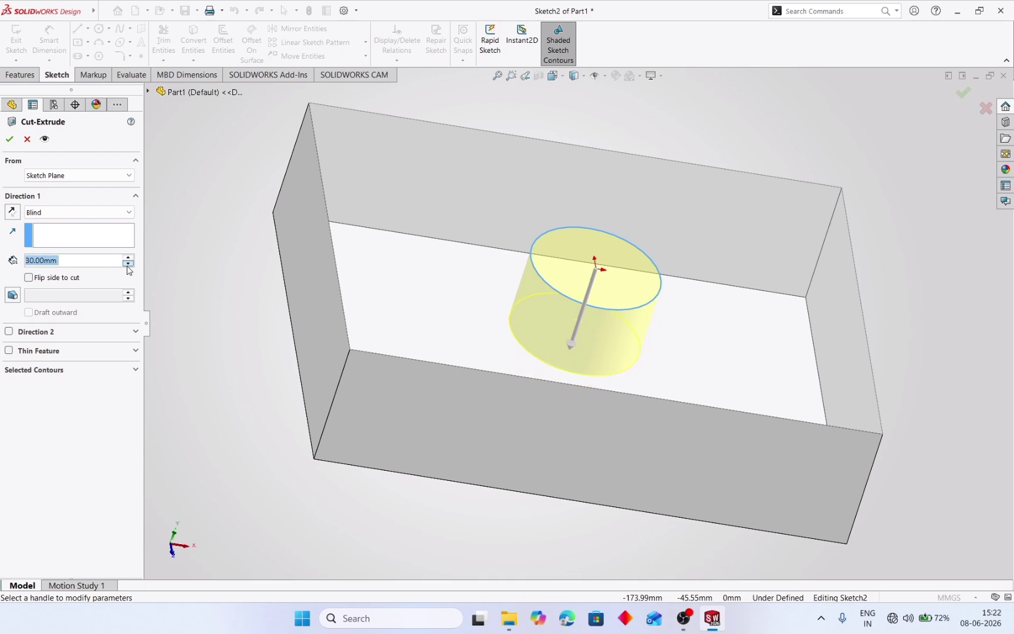
double_click(128, 264)
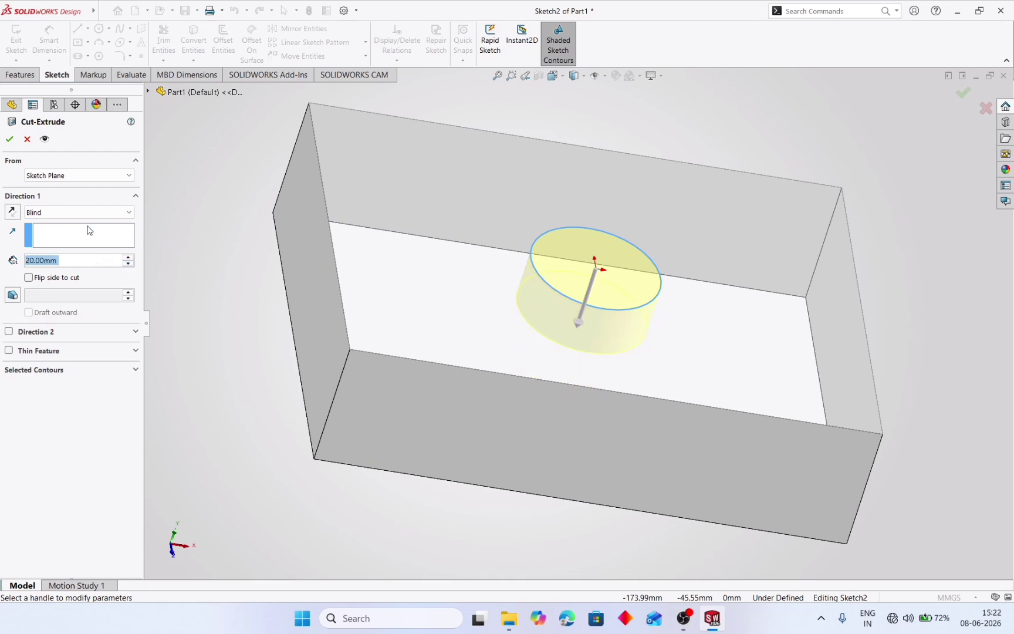
click(9, 140)
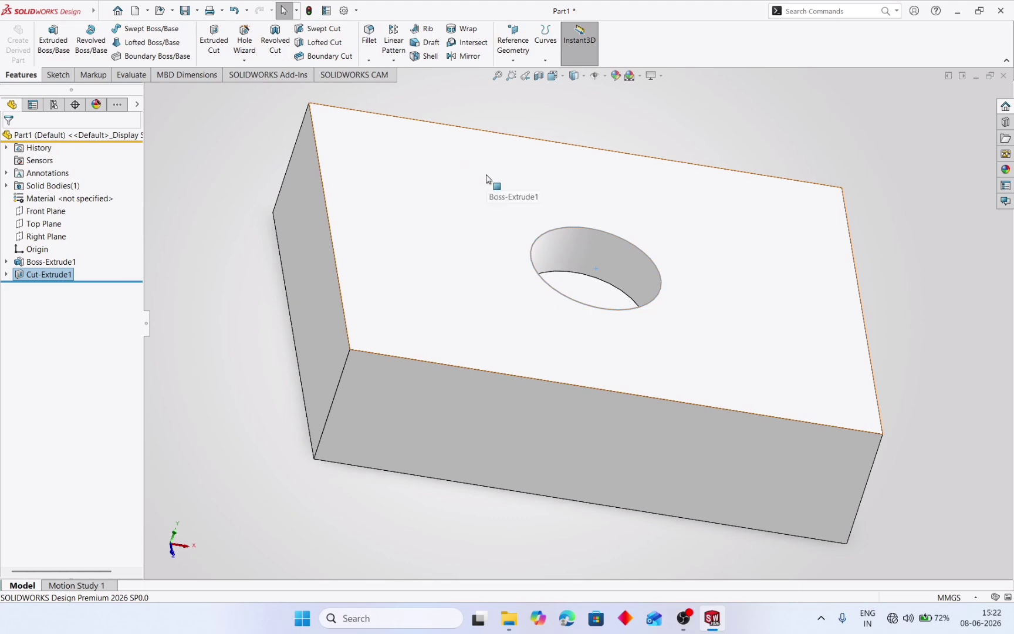
Start an extruded cut on the block's top face and sketch a circle about 18.7 mm in radius, about 64 mm along positive X from the origin.
click(757, 256)
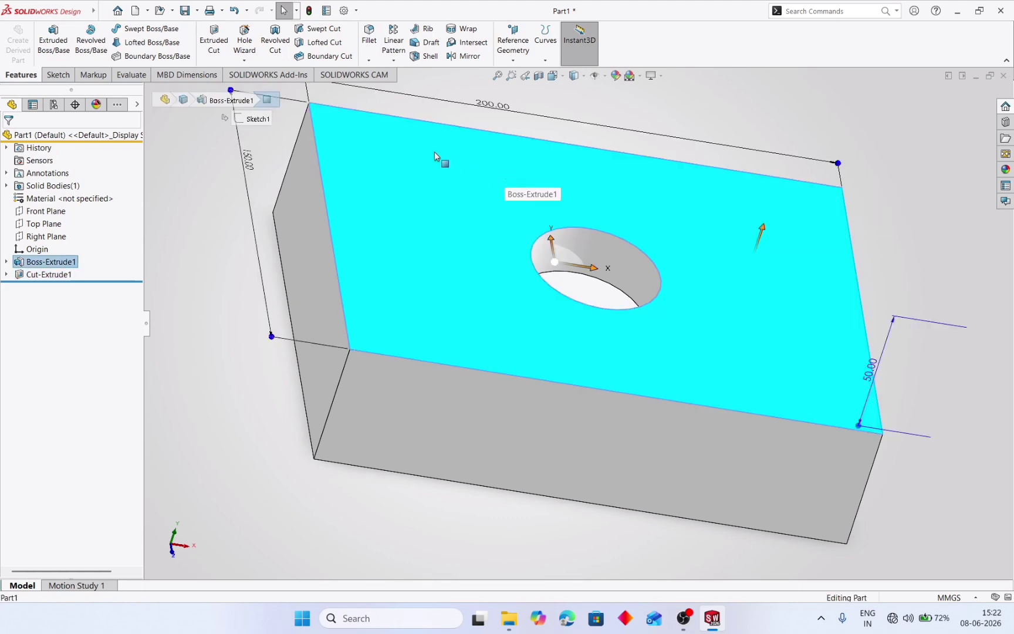
click(216, 46)
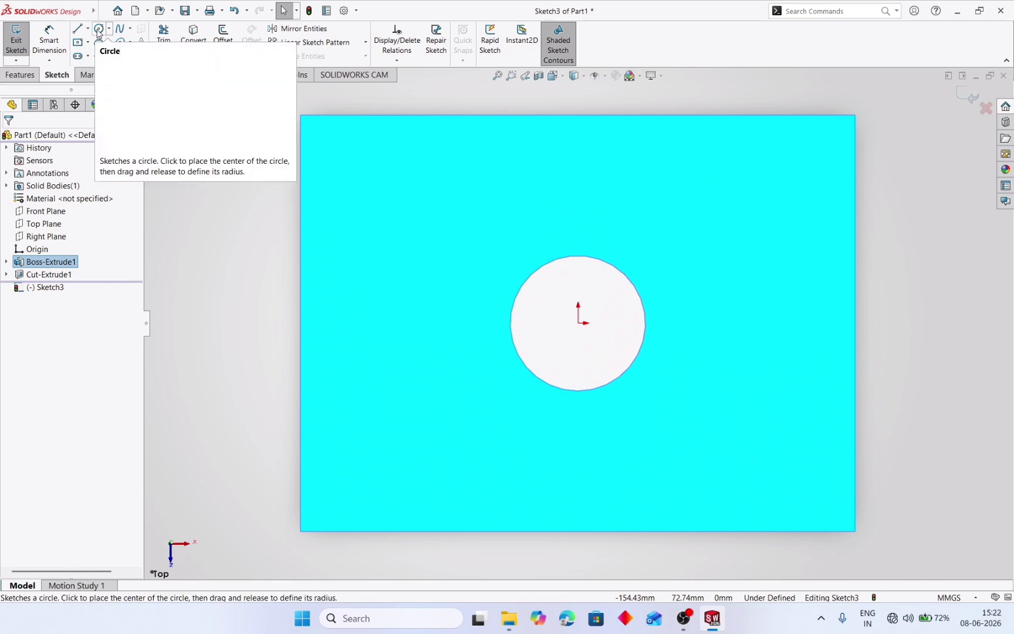
click(100, 28)
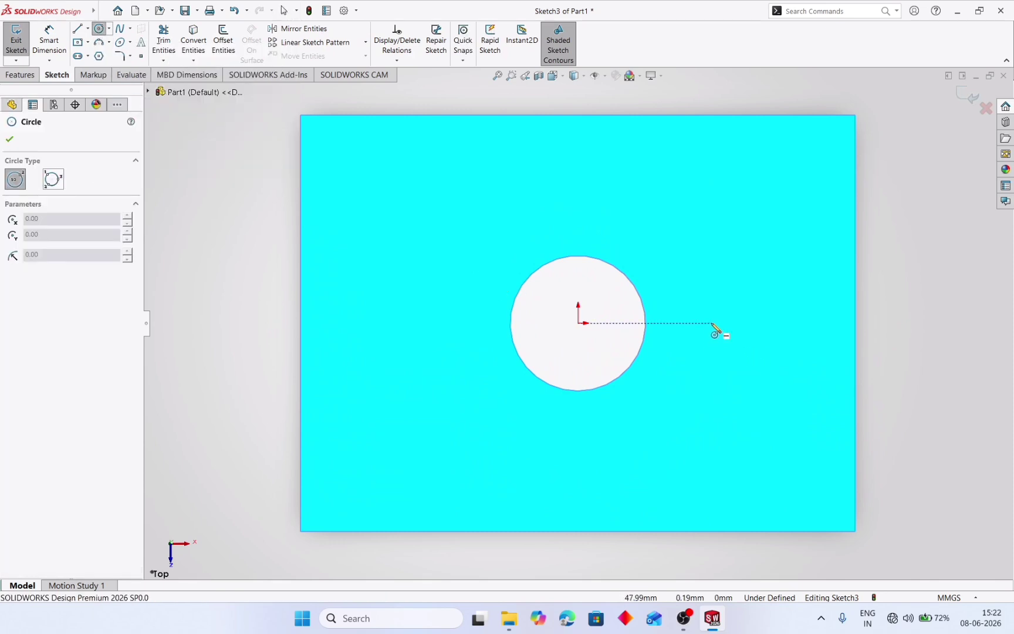
click(757, 324)
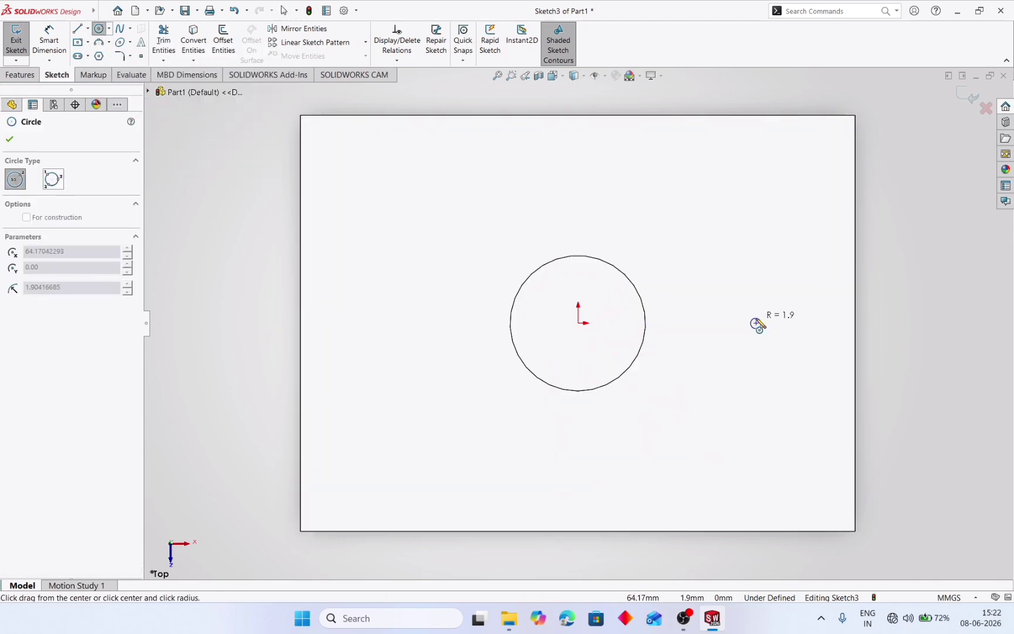
click(790, 371)
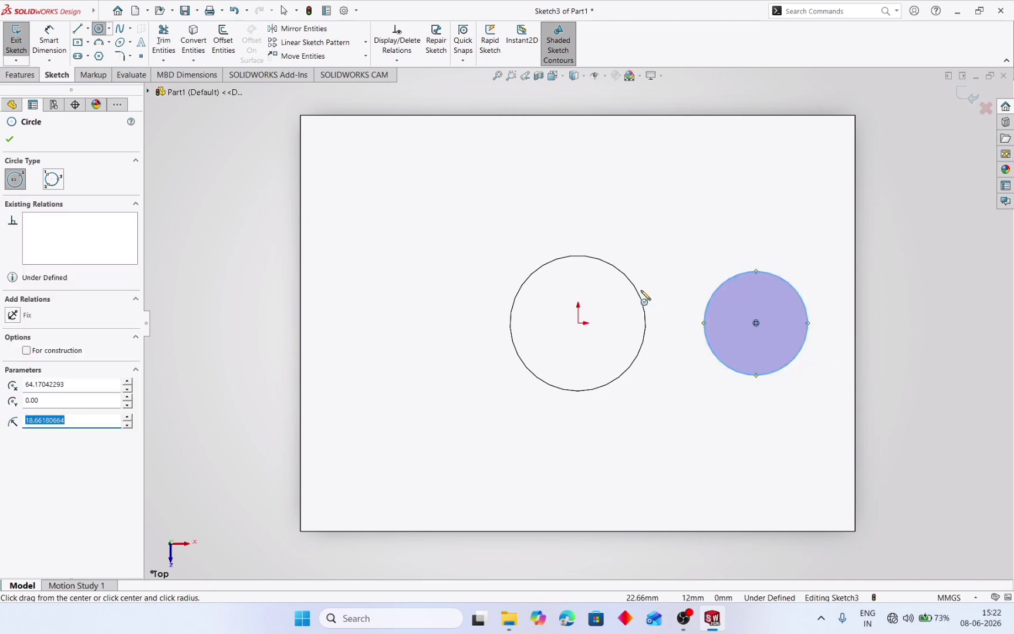
click(10, 140)
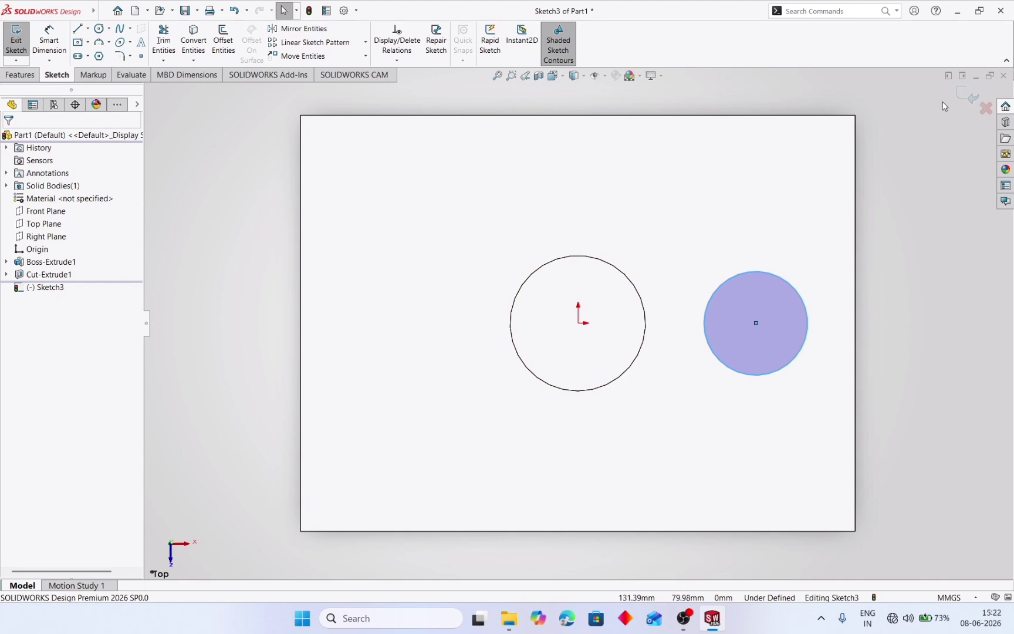
click(962, 98)
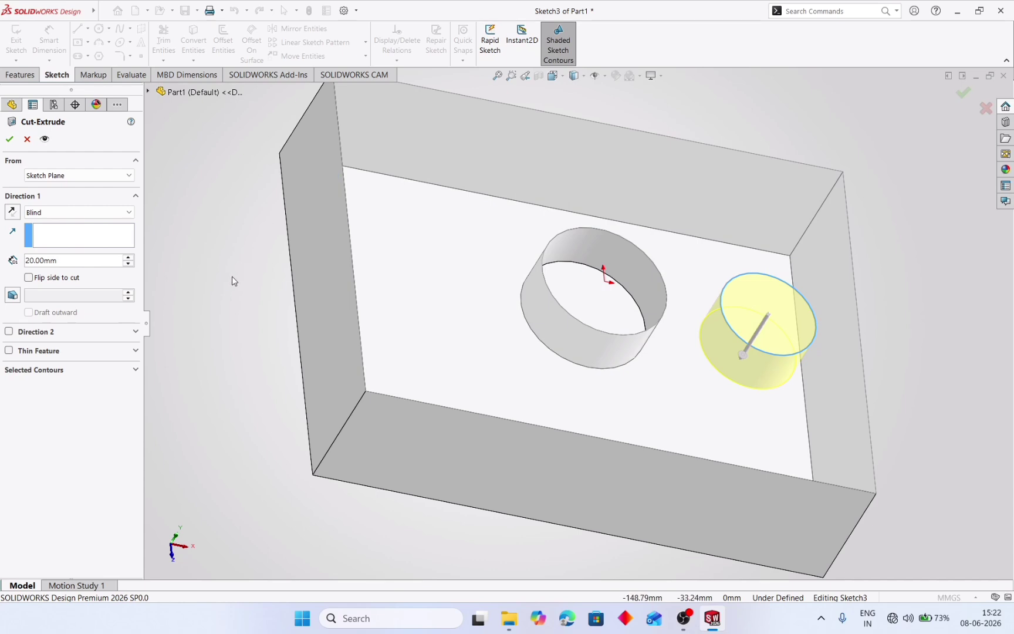
Cut the circle on the positive X side as a blind cut 10 mm deep.
click(128, 258)
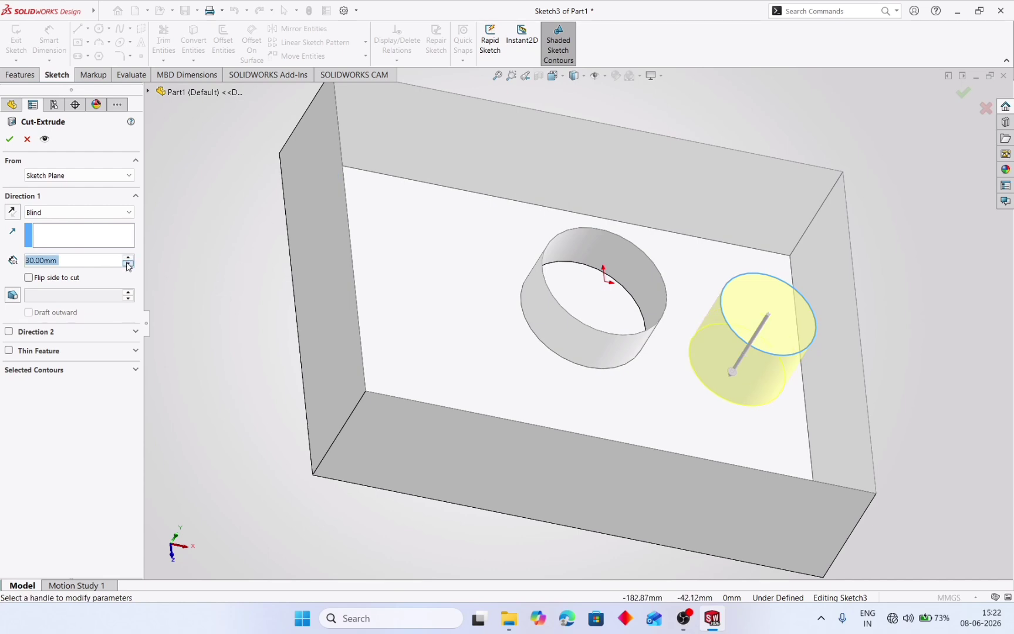
click(128, 264)
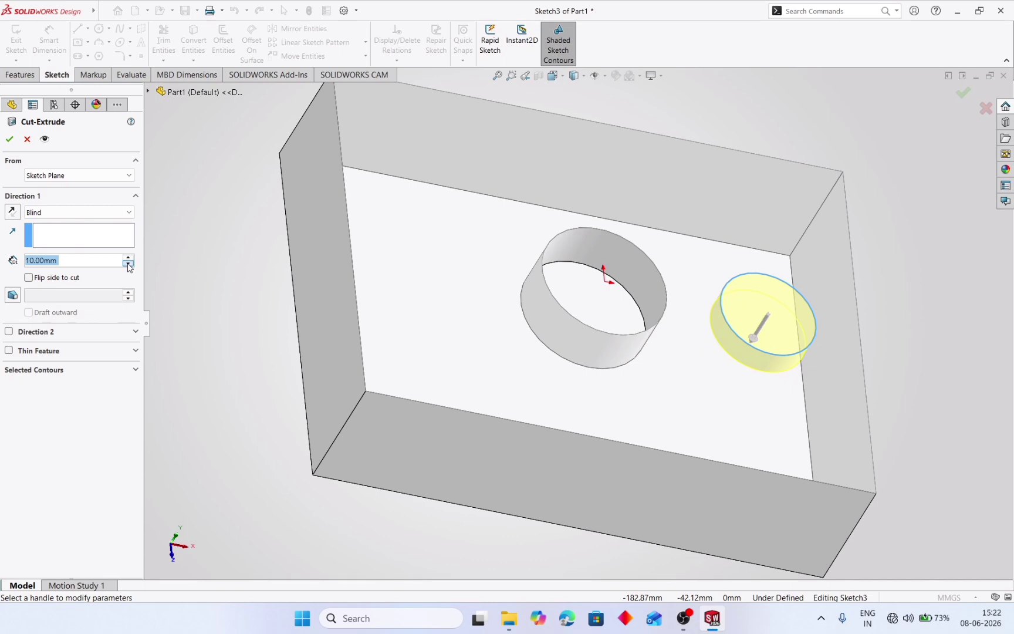
click(10, 141)
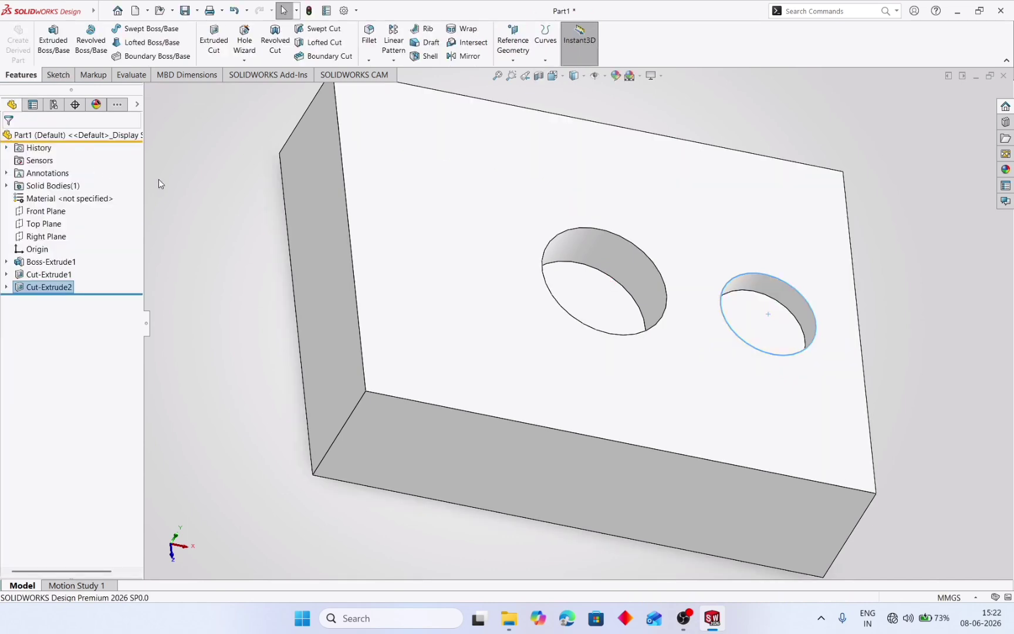
Start another top-face extruded cut and sketch a circle about 19.4 mm in radius, about 68 mm along negative X from the origin.
click(429, 175)
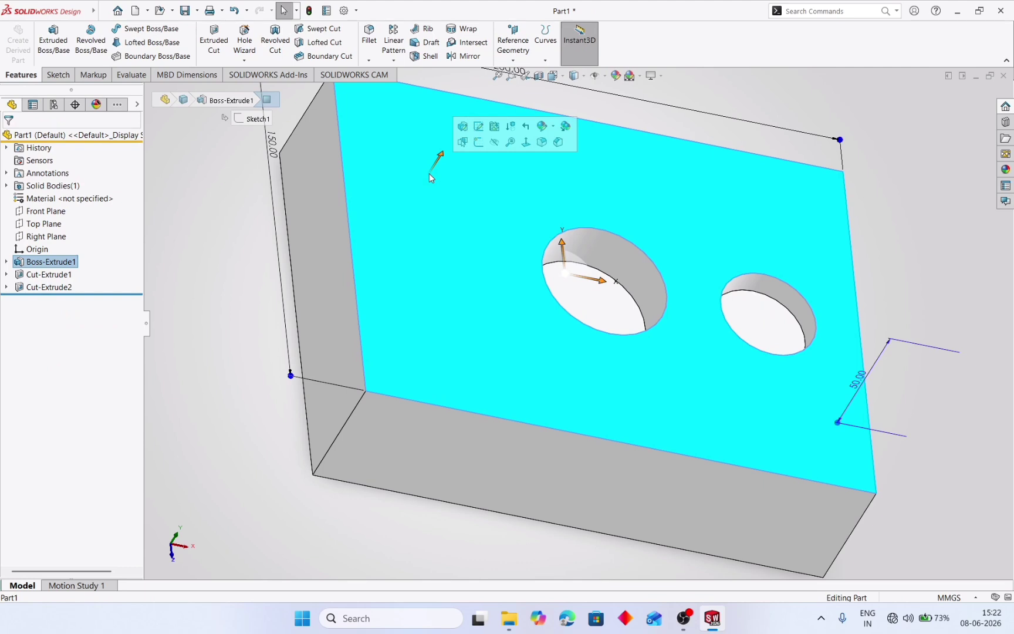
click(213, 44)
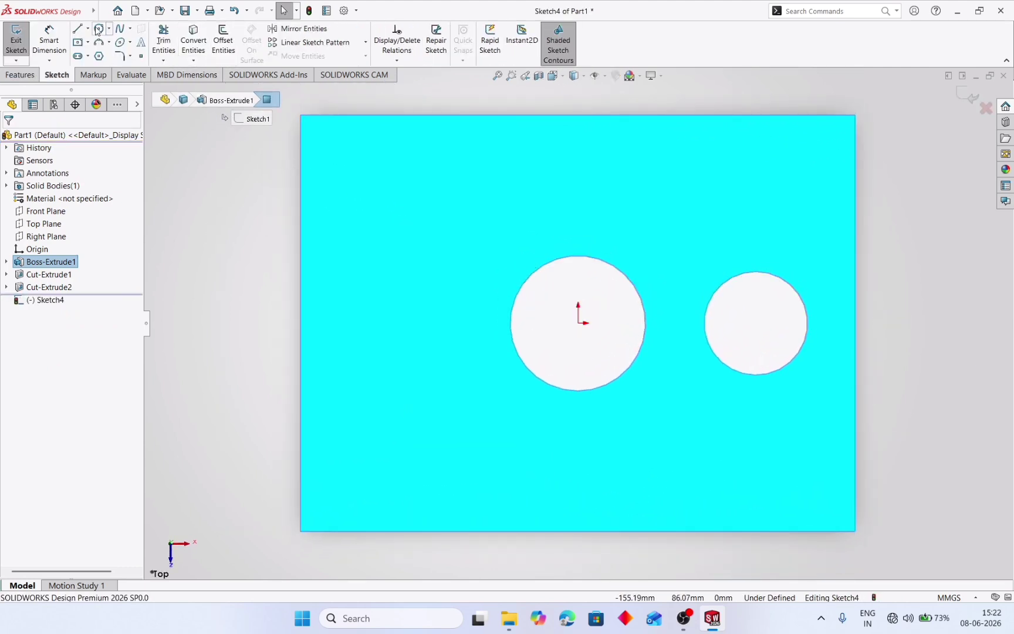
click(99, 29)
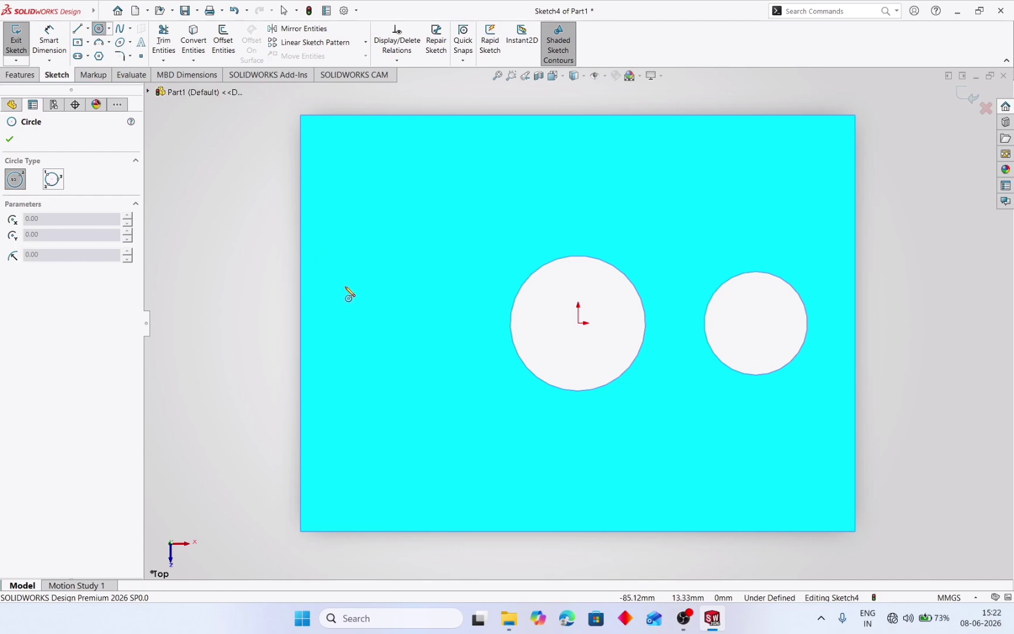
click(389, 322)
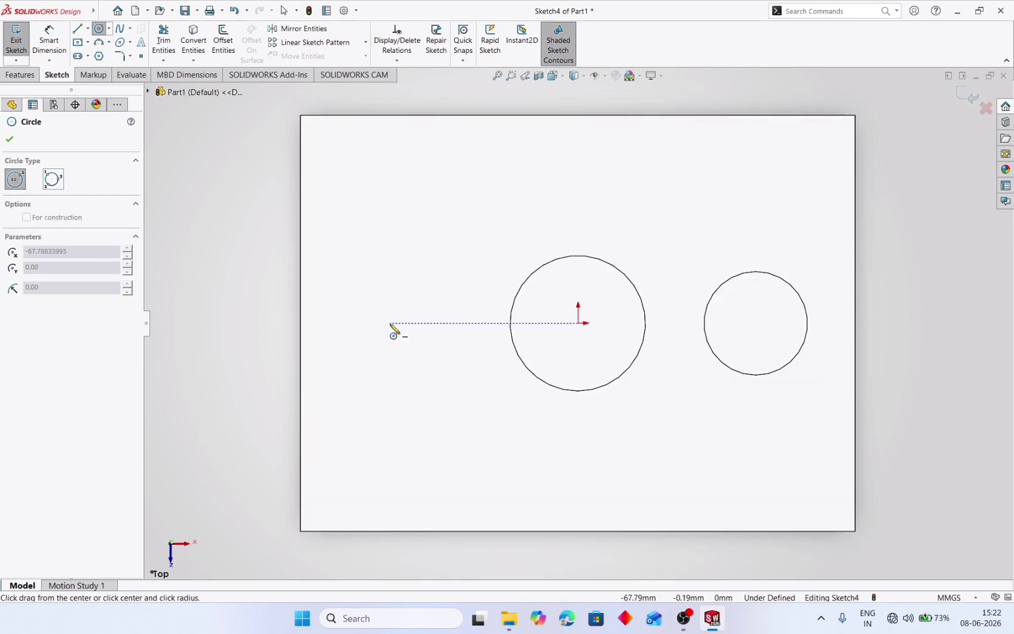
click(389, 271)
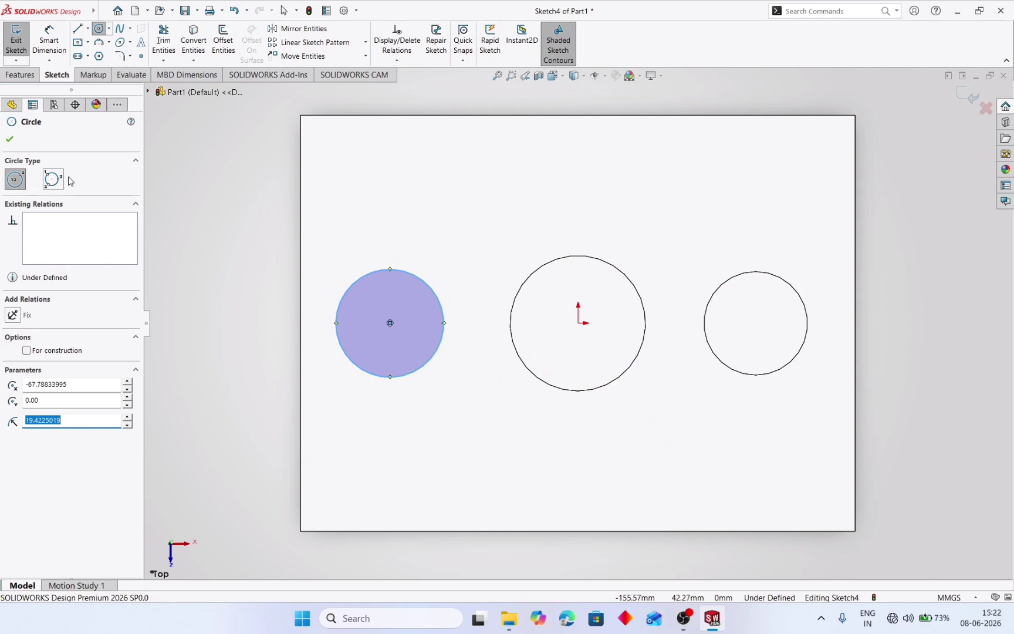
click(11, 141)
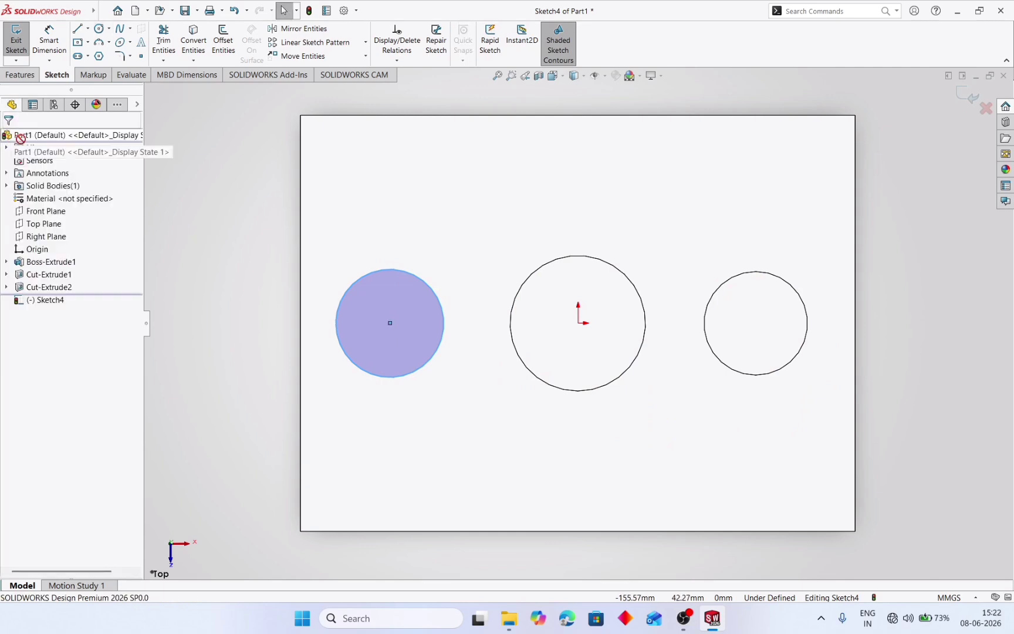
click(963, 97)
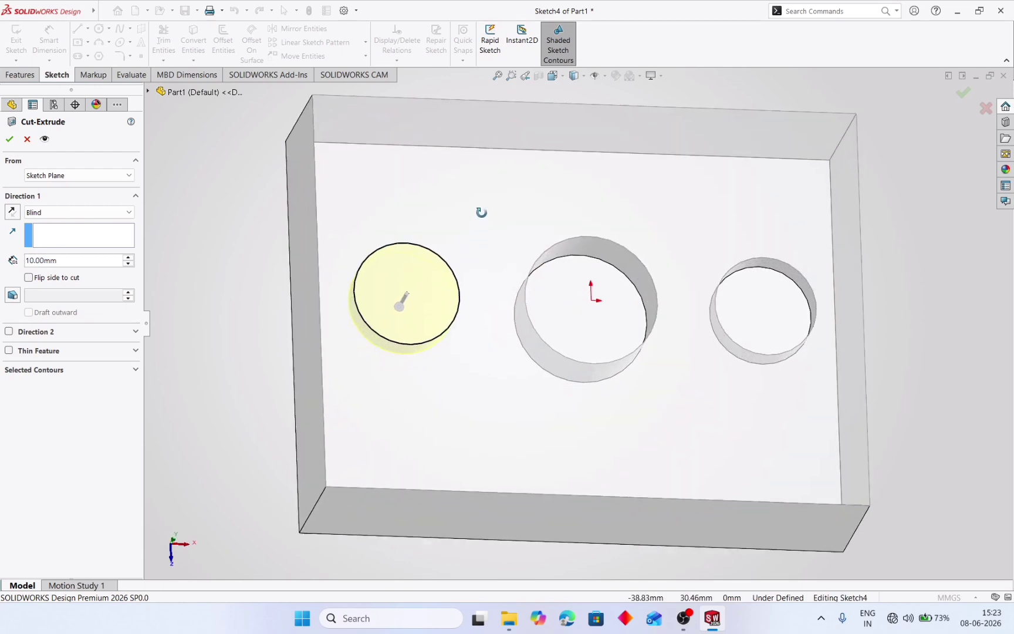
Cut the circle on the negative X side as a blind cut 30 mm deep.
click(129, 258)
click(129, 257)
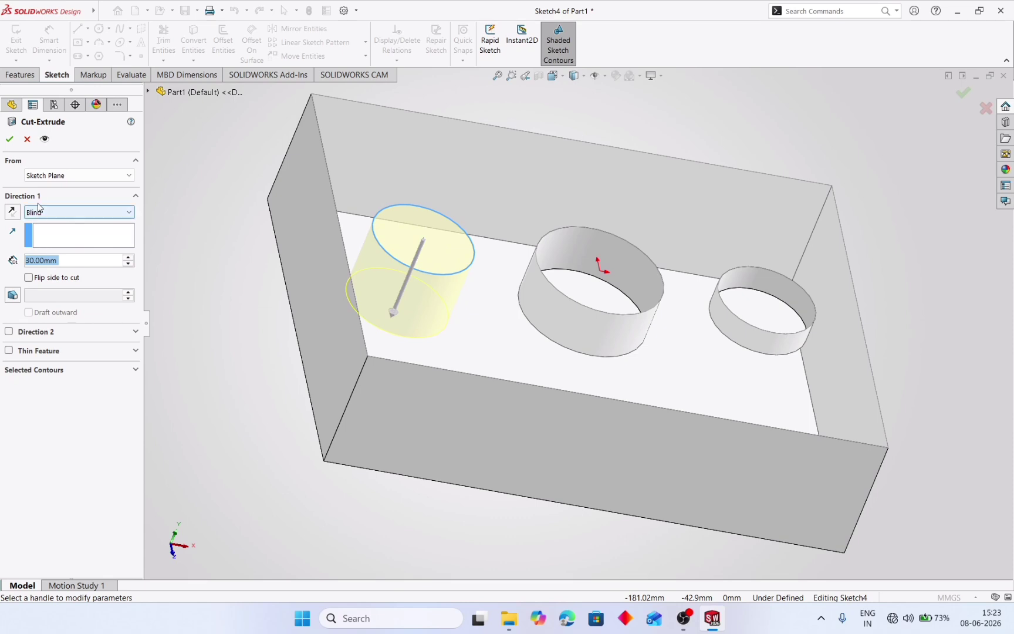
click(9, 140)
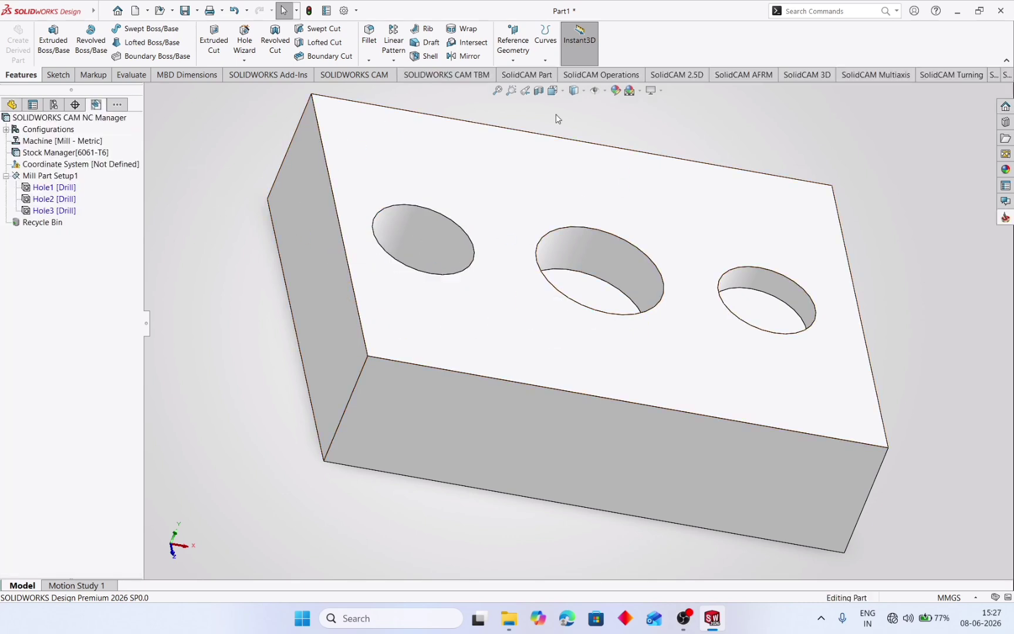
Create a new external SolidCAM milling part in metric units, saving the CAD model as VARIABLE DEPTH PART.
mouse_move(93, 11)
click(171, 11)
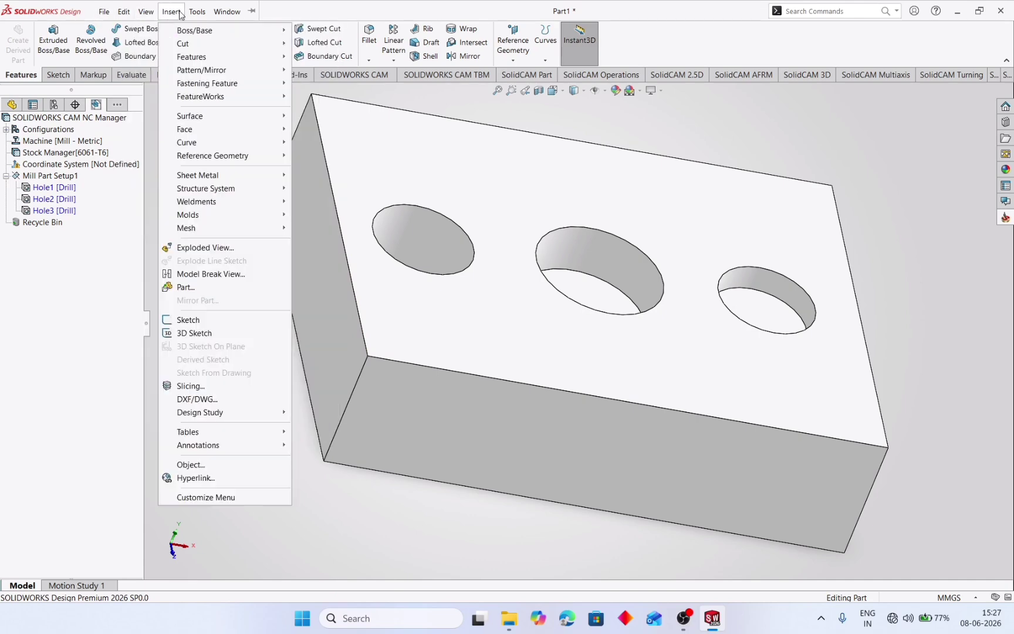
mouse_move(187, 14)
mouse_move(227, 57)
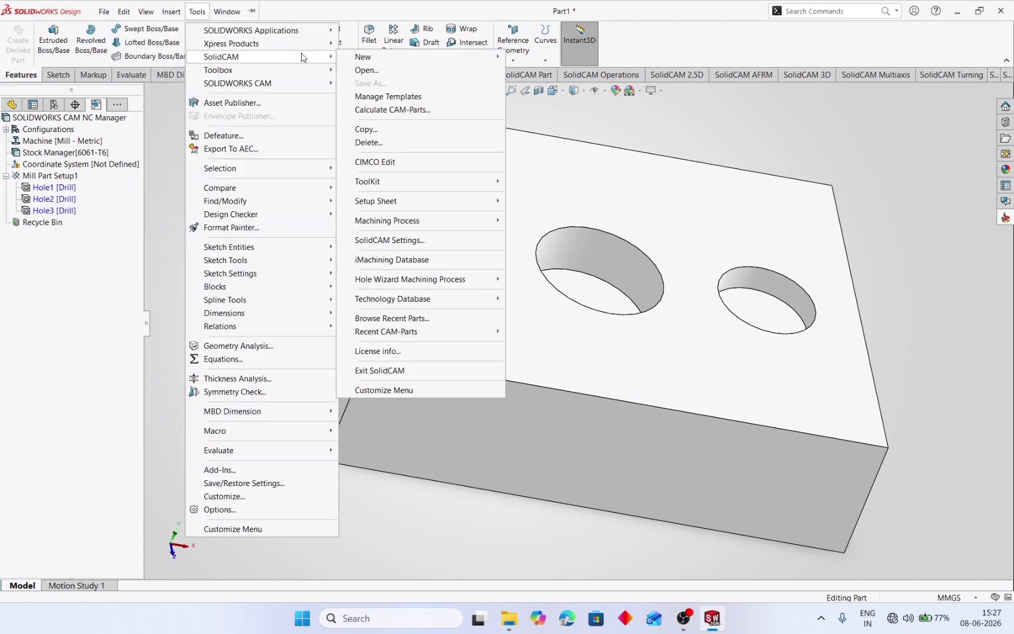
mouse_move(499, 61)
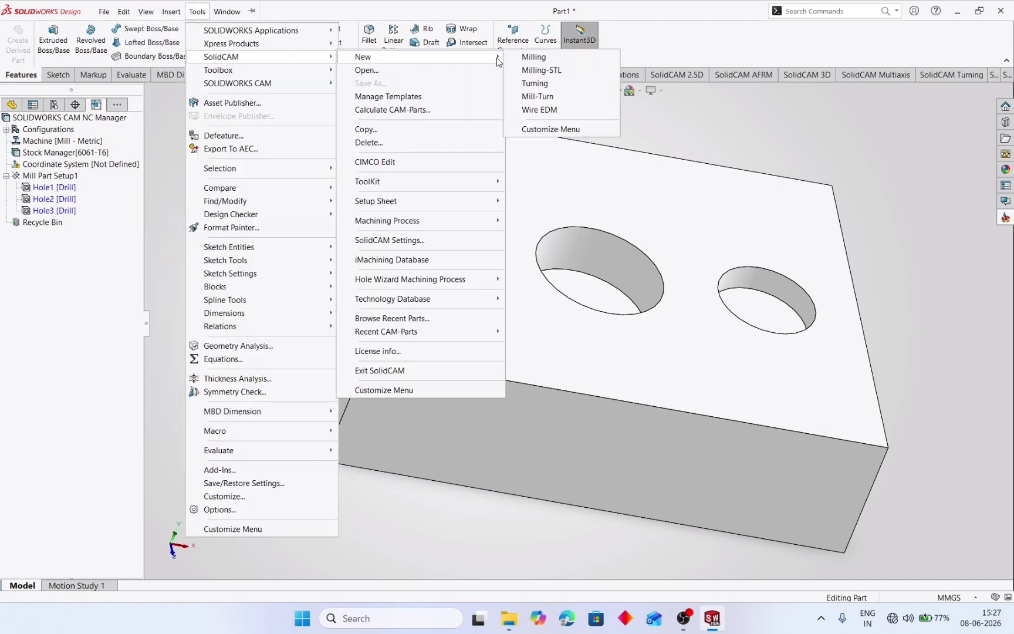
click(534, 57)
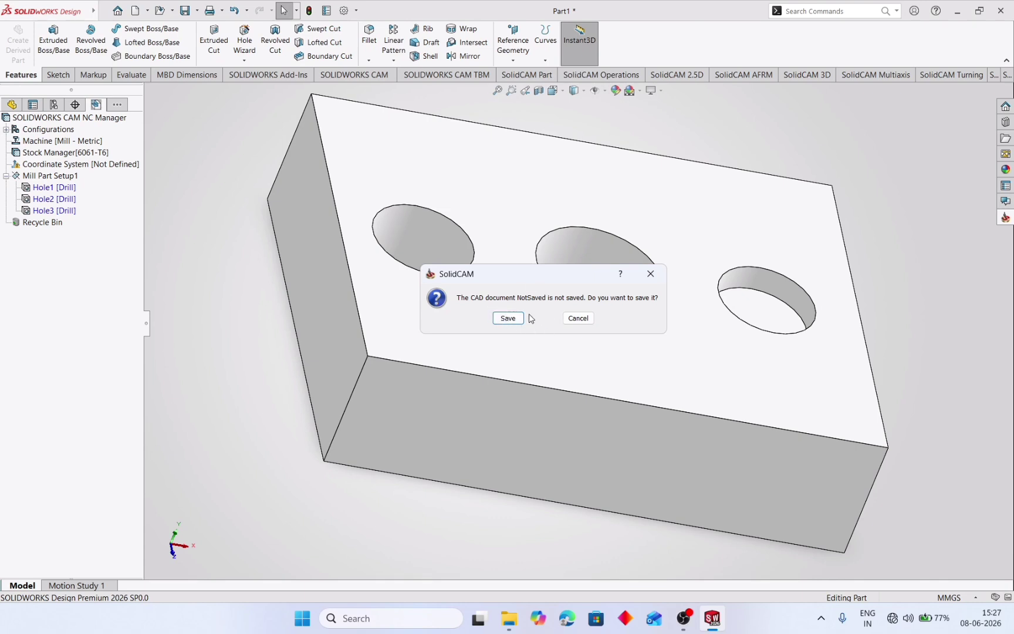
click(507, 318)
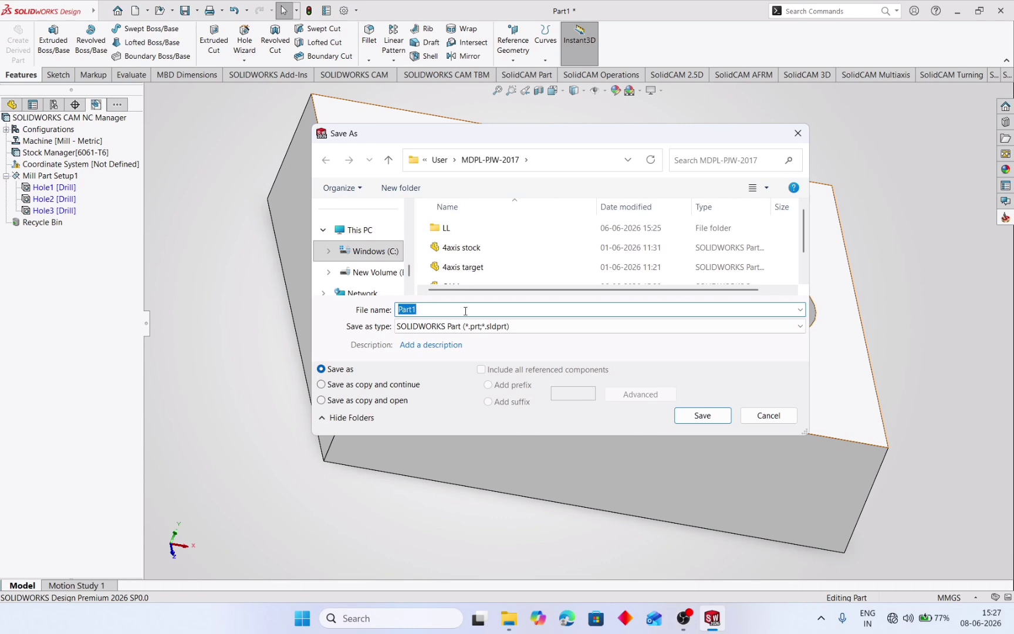
text(VARIABLE DEPTH PART)
click(702, 415)
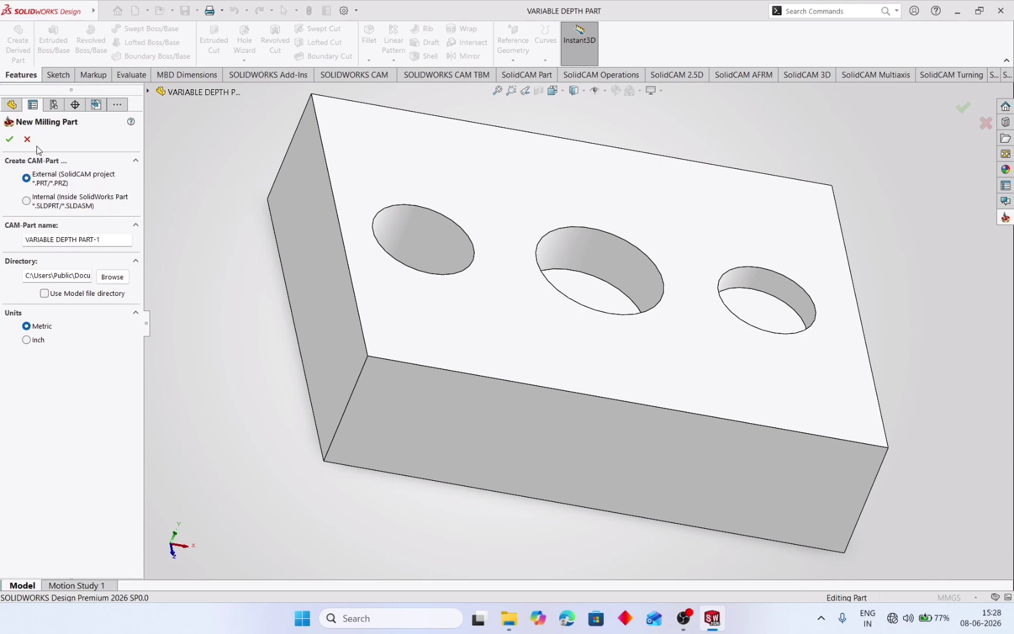
click(9, 139)
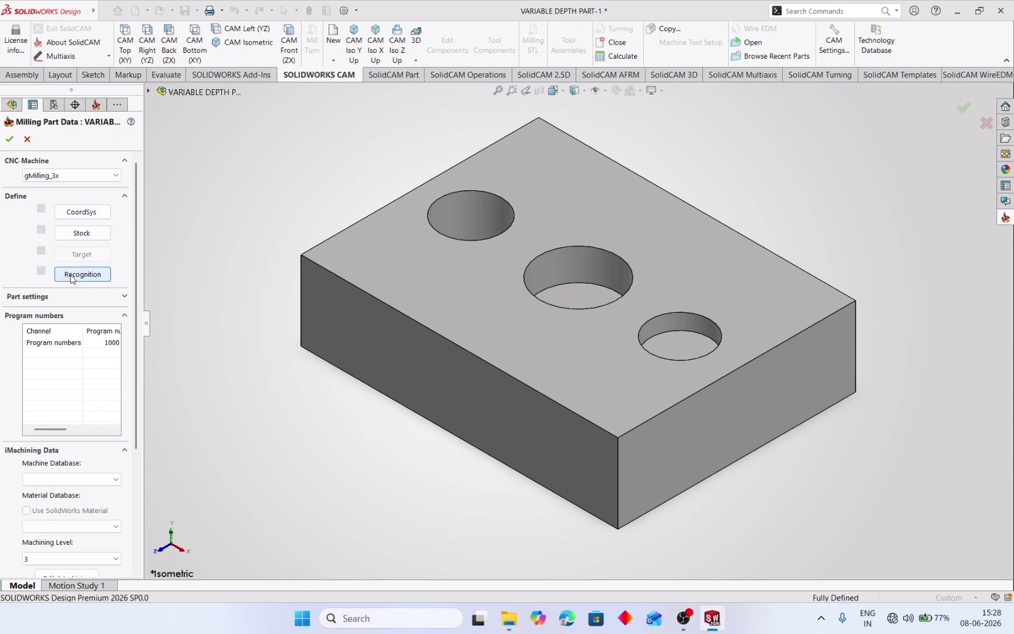
Start the CoordSys definition with the Select face option, using the block's top face.
click(83, 212)
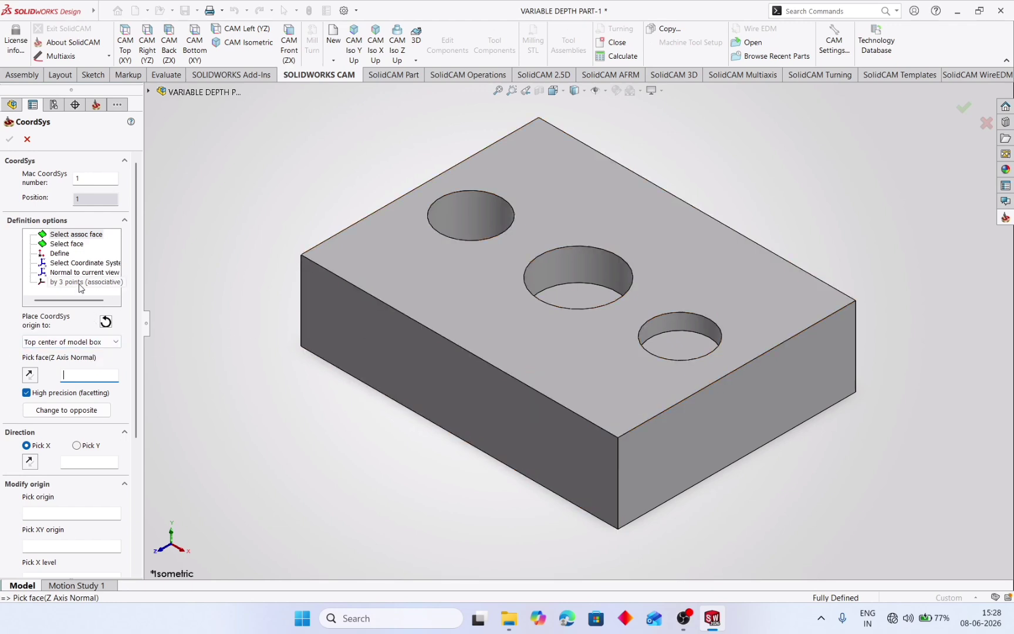
click(66, 244)
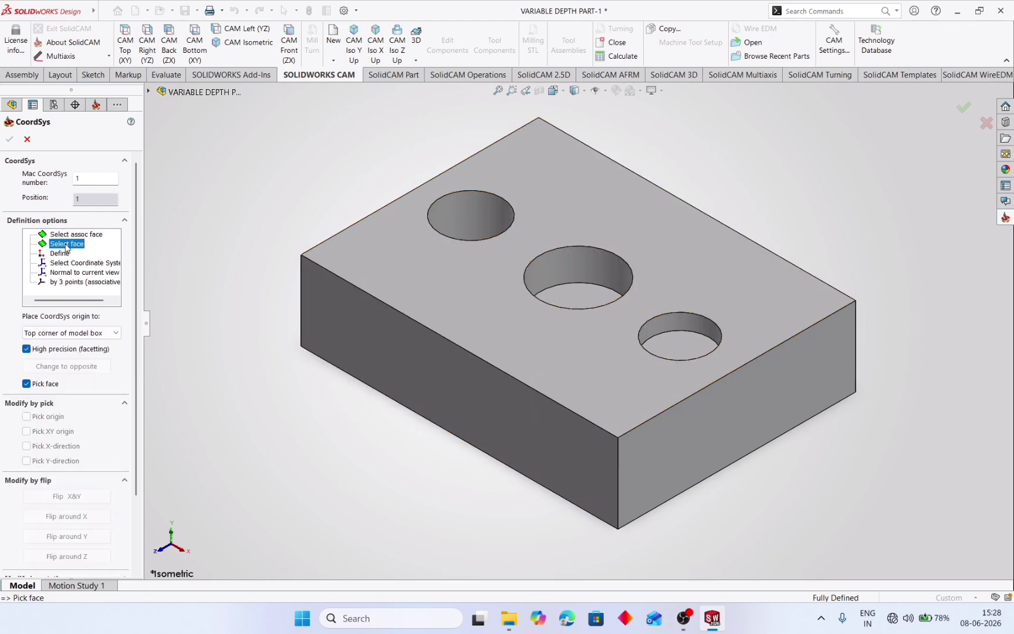
click(453, 277)
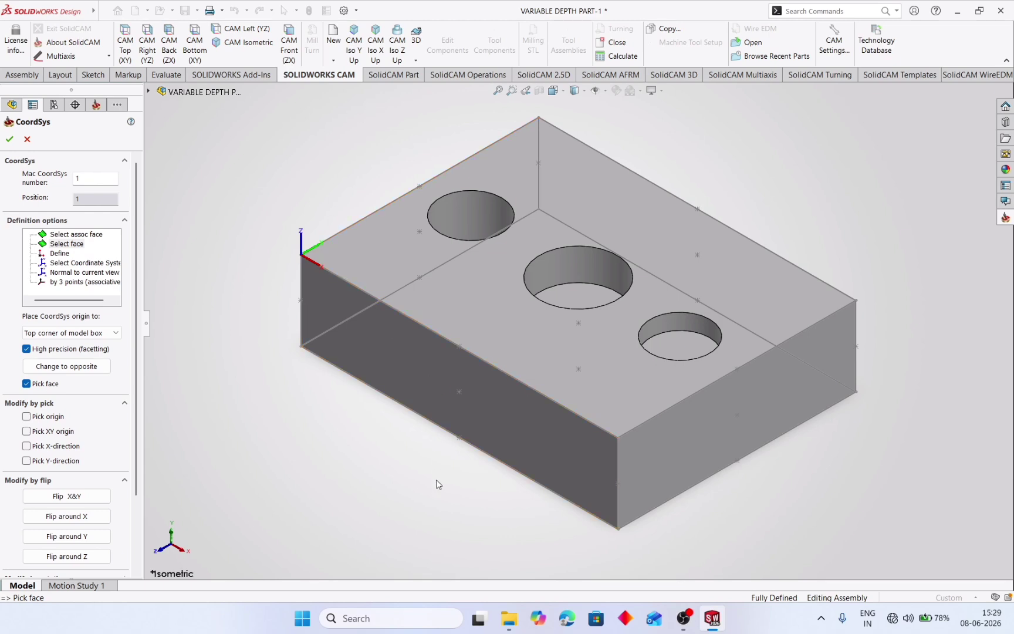
Pick the centre of the middle circular pocket on the top face as the coordinate system origin and accept the CoordSys.
middle_drag(436, 485, 473, 418)
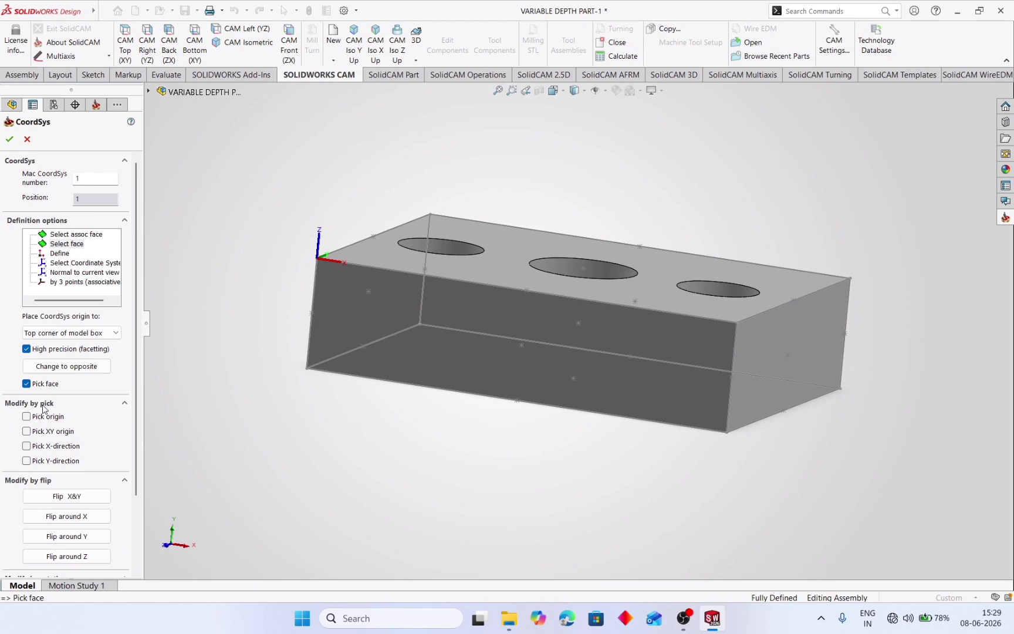
click(26, 416)
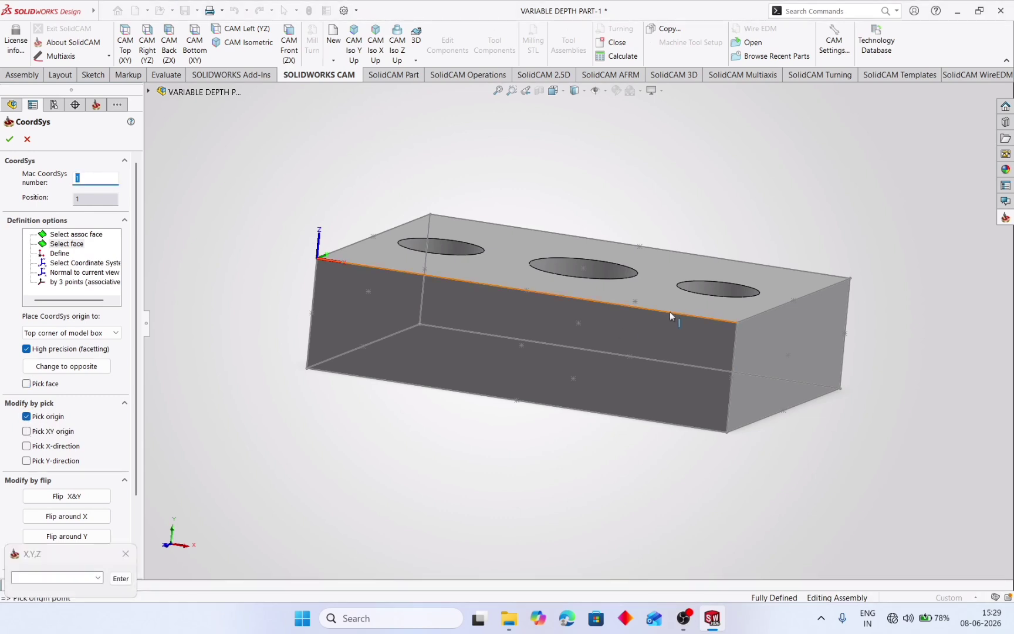
click(585, 272)
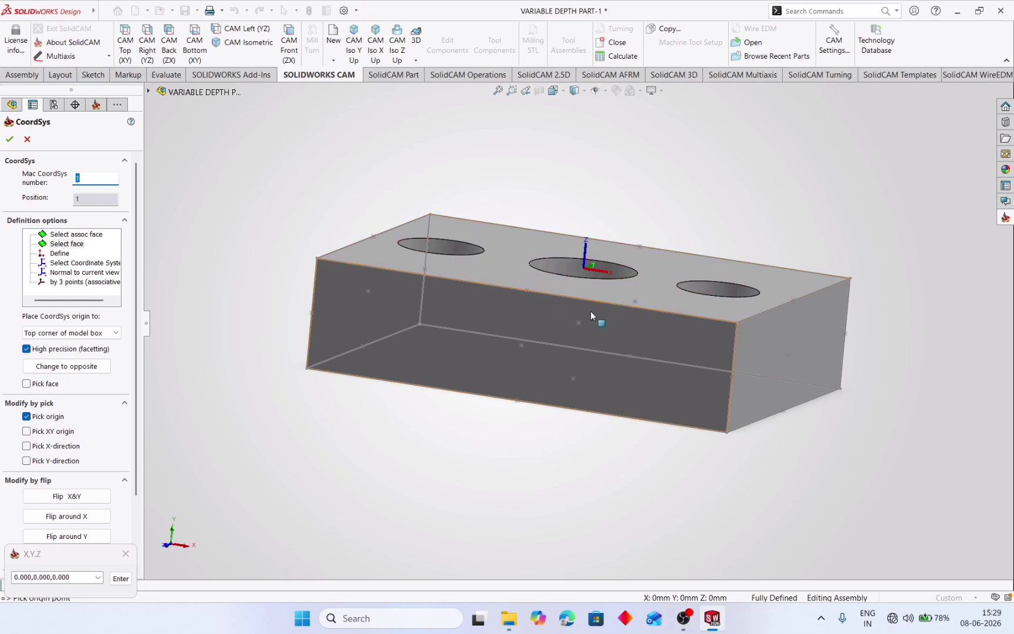
click(10, 139)
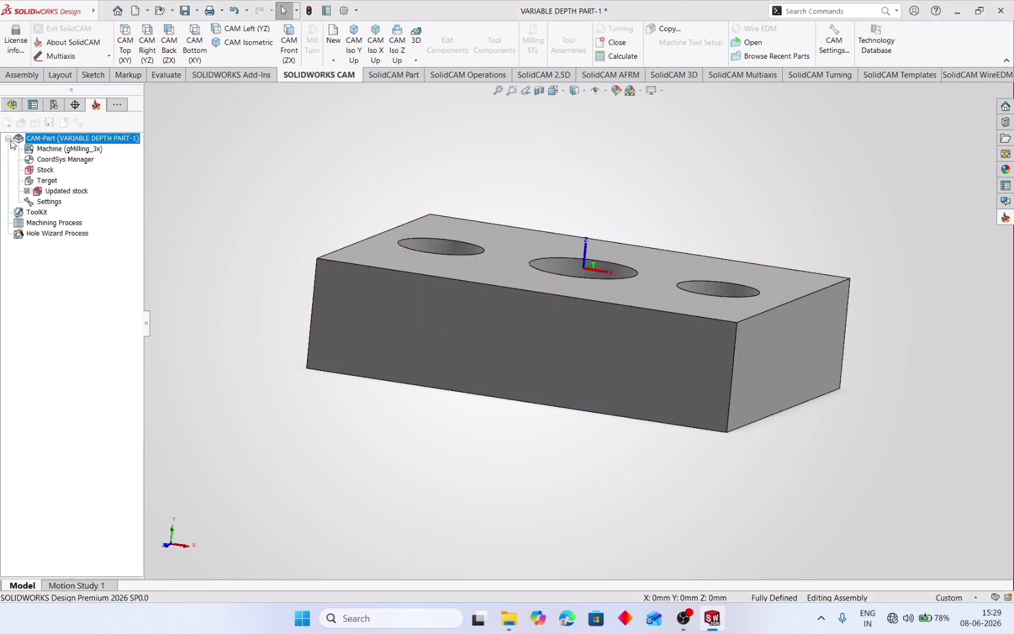
click(10, 140)
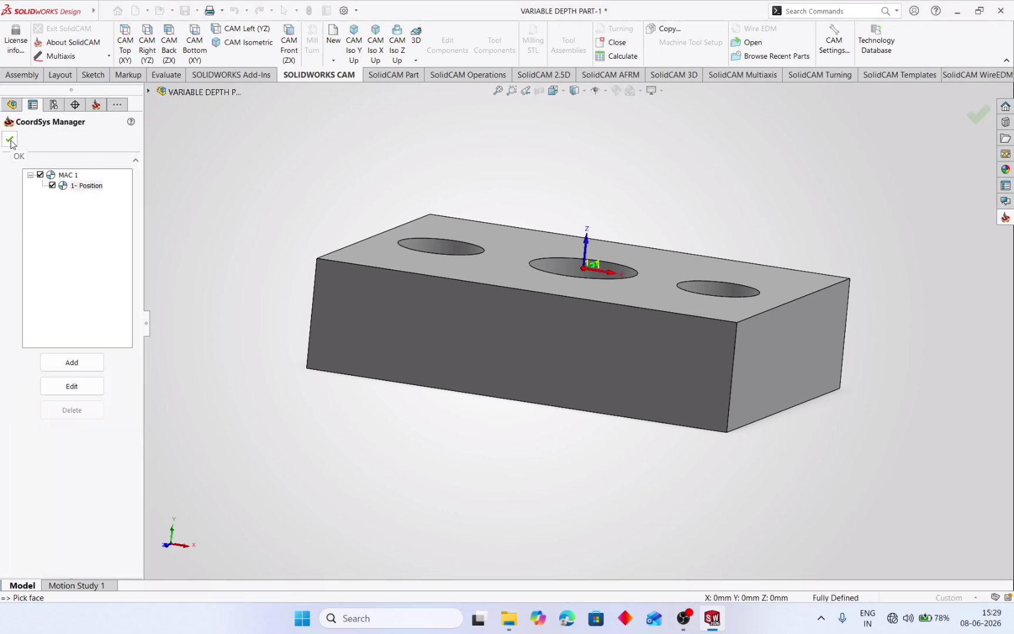
click(9, 140)
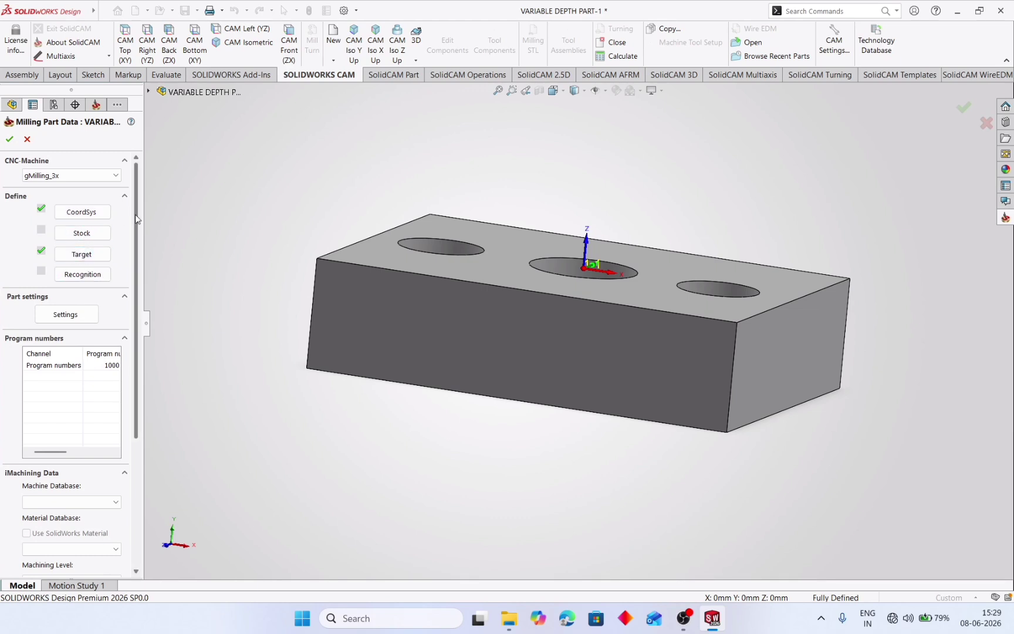
Define the stock as a box relative to the model and select the block's solid for it.
click(73, 237)
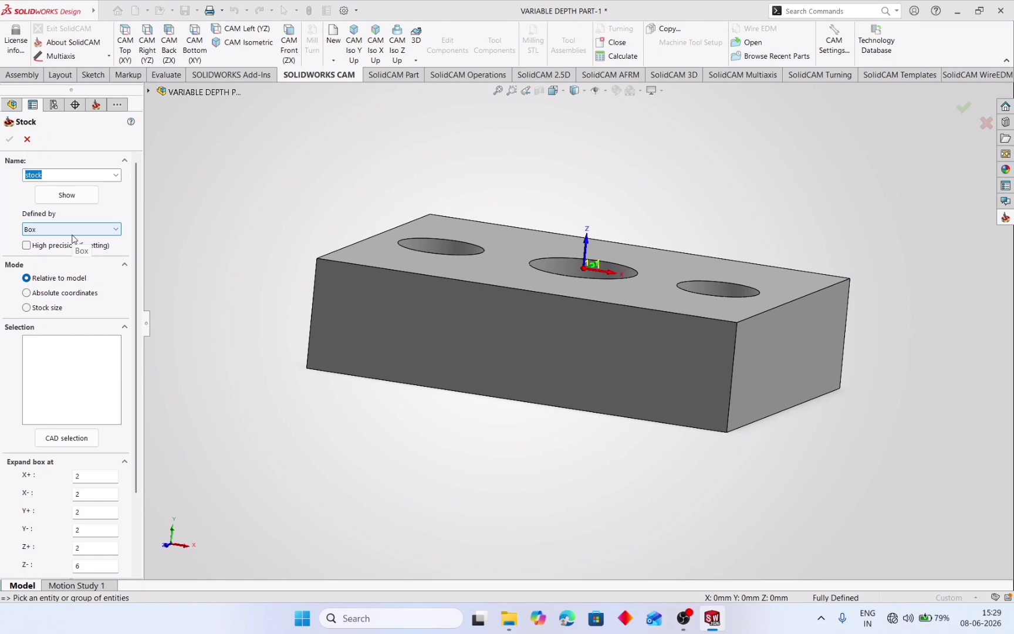
click(109, 230)
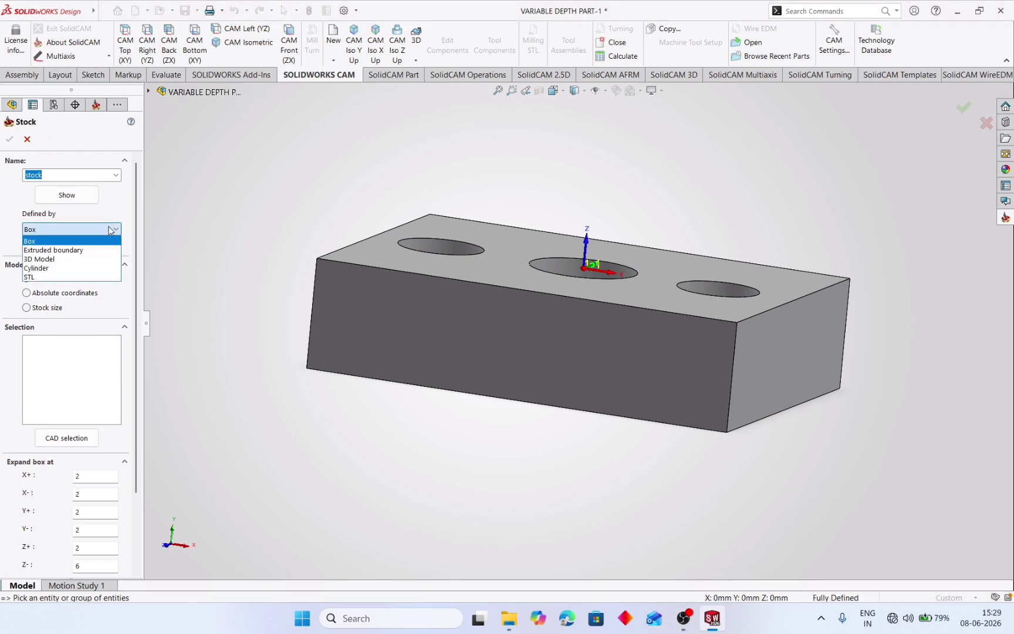
click(106, 234)
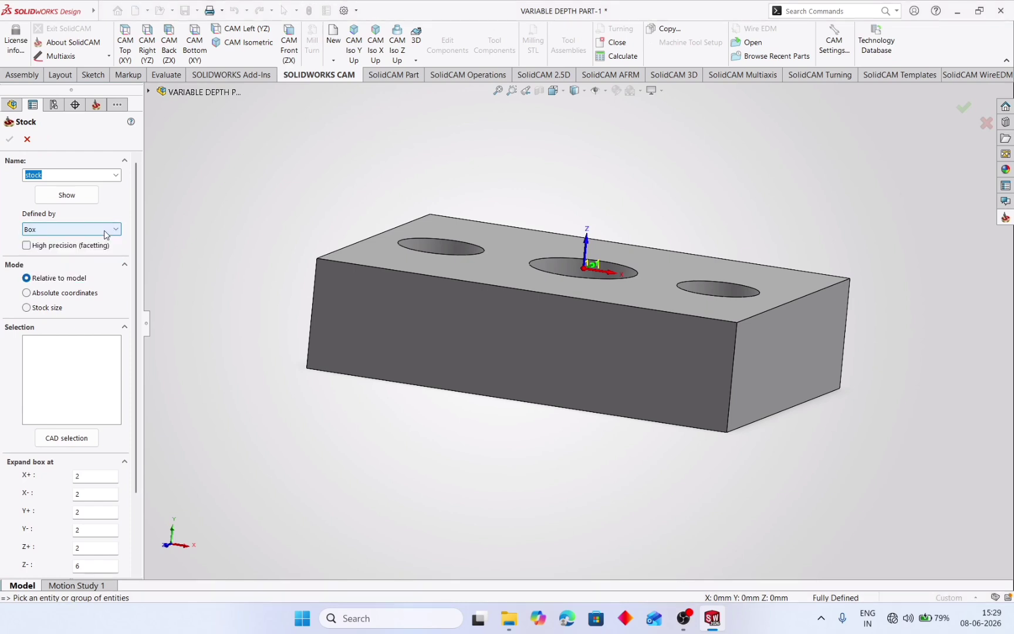
click(70, 202)
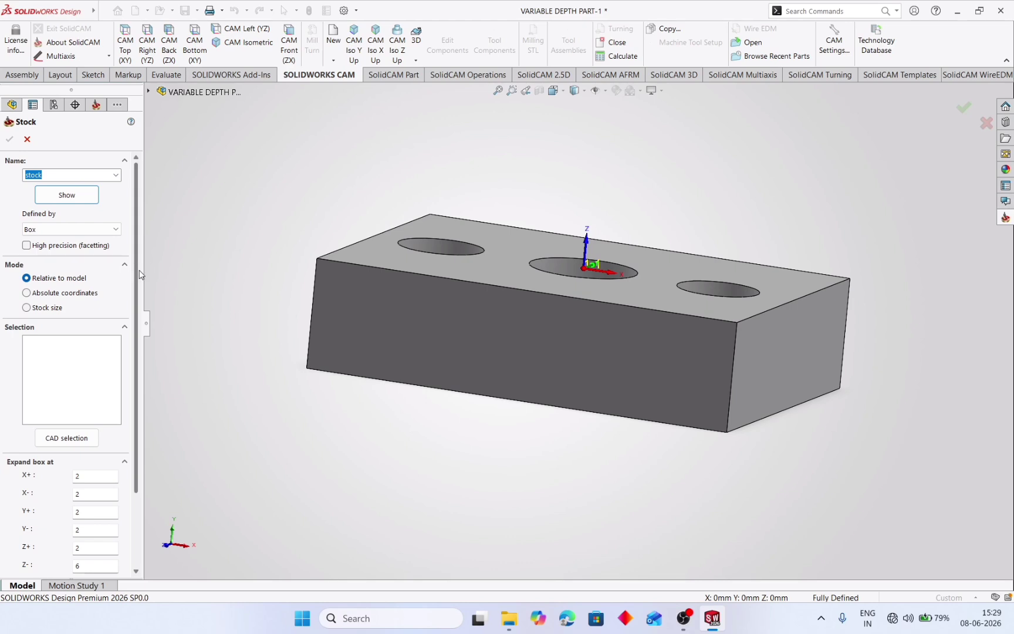
scroll(132, 274, down, 3)
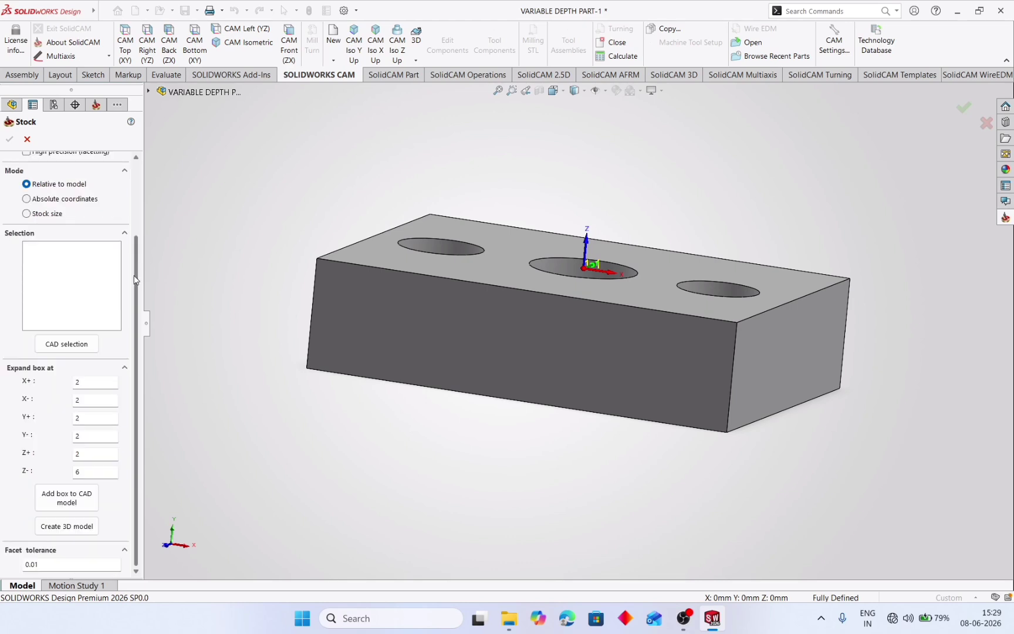
scroll(132, 274, up, 3)
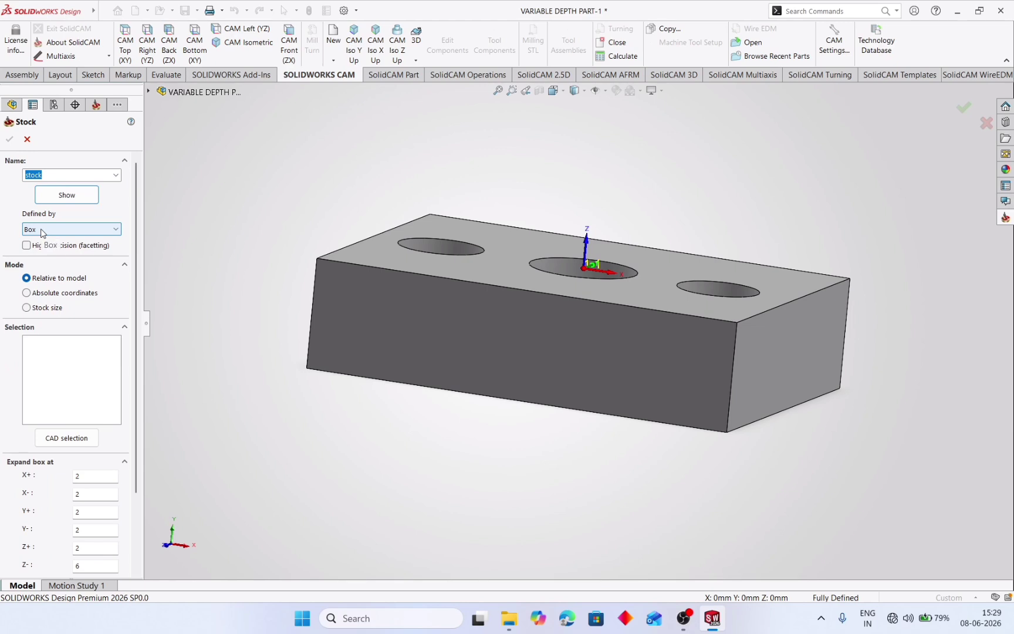
click(383, 306)
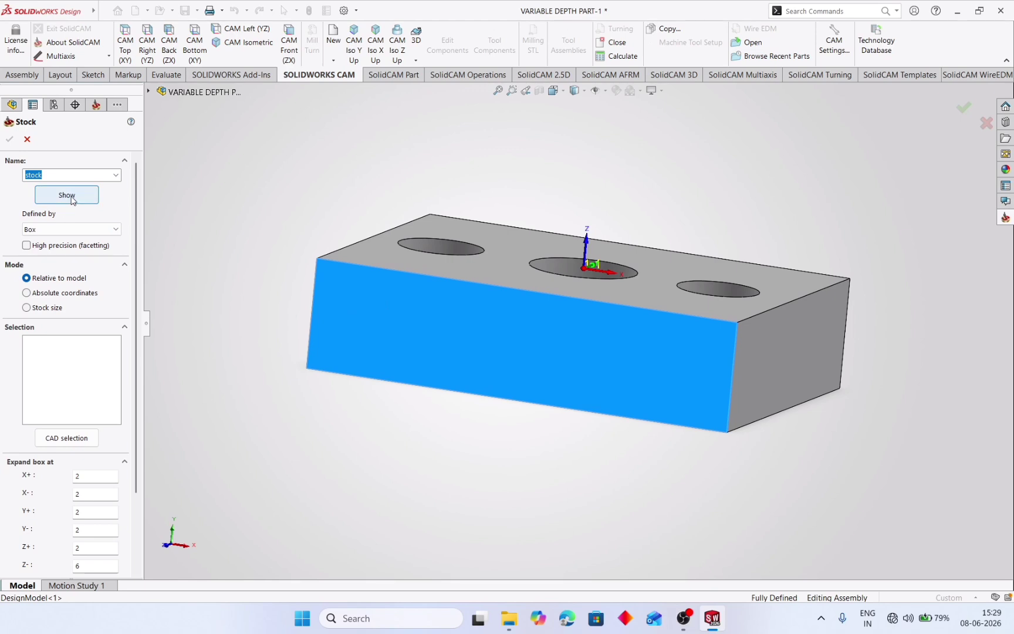
click(106, 230)
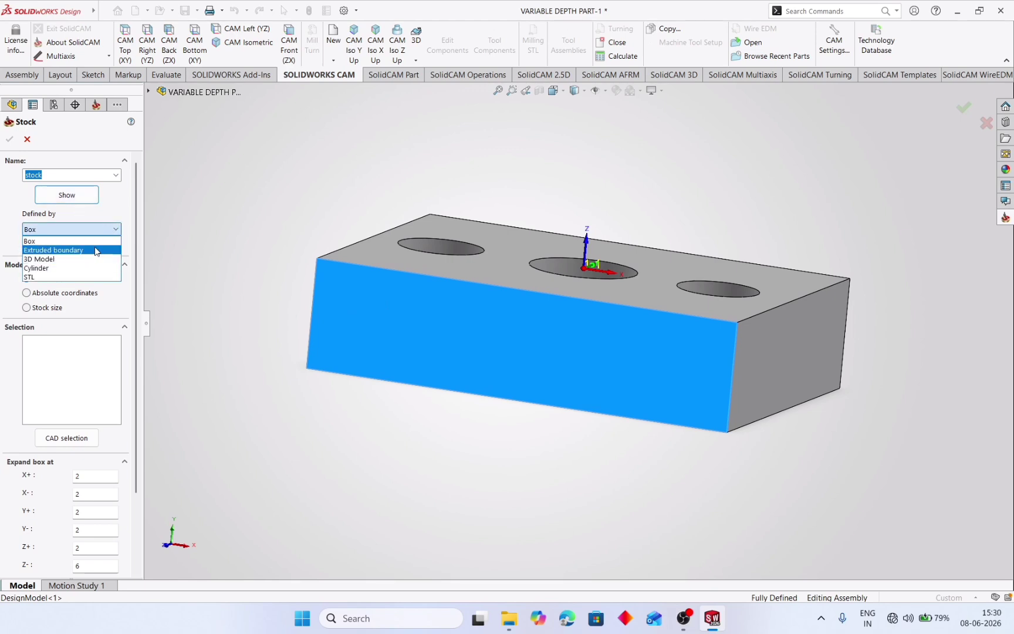
click(98, 242)
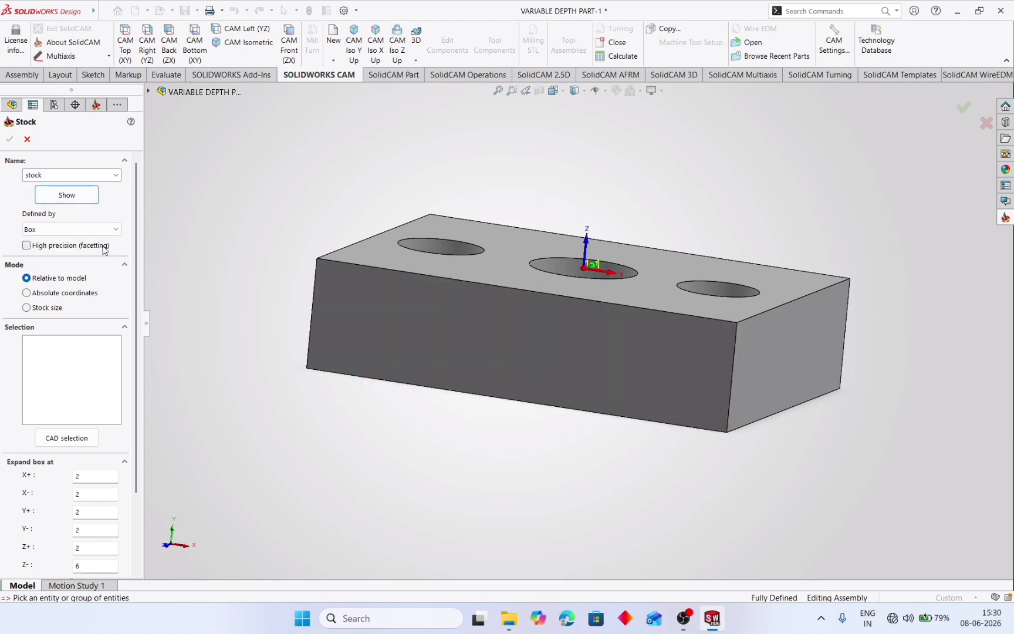
click(486, 323)
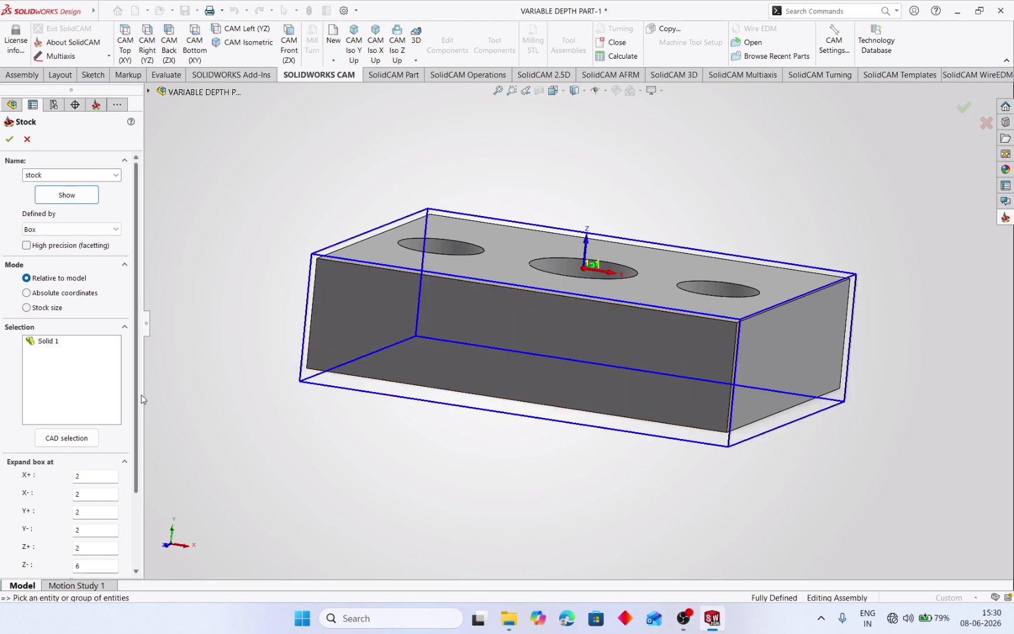
Set the stock box expansion to 0 in all six X, Y and Z directions, and accept the stock and milling part data.
scroll(139, 394, down, 3)
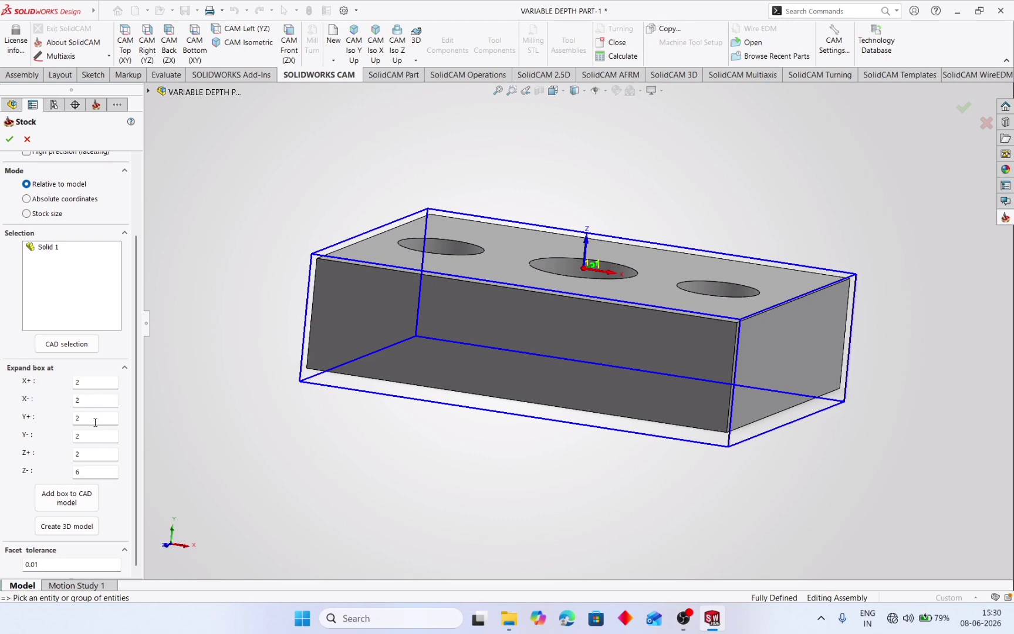
click(99, 385)
text(0)
double_click(82, 400)
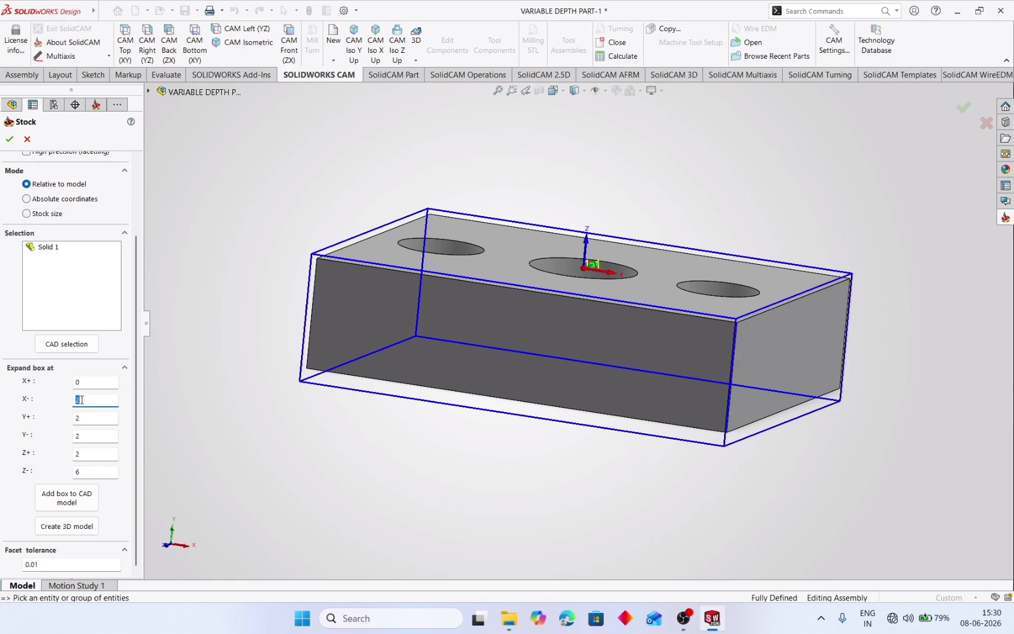
double_click(86, 418)
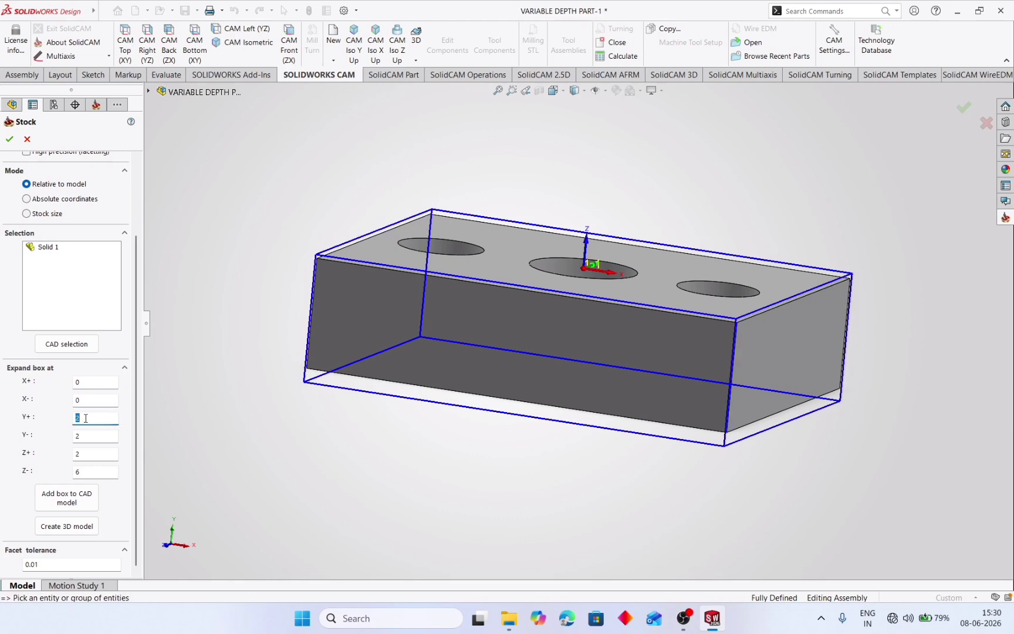
double_click(80, 437)
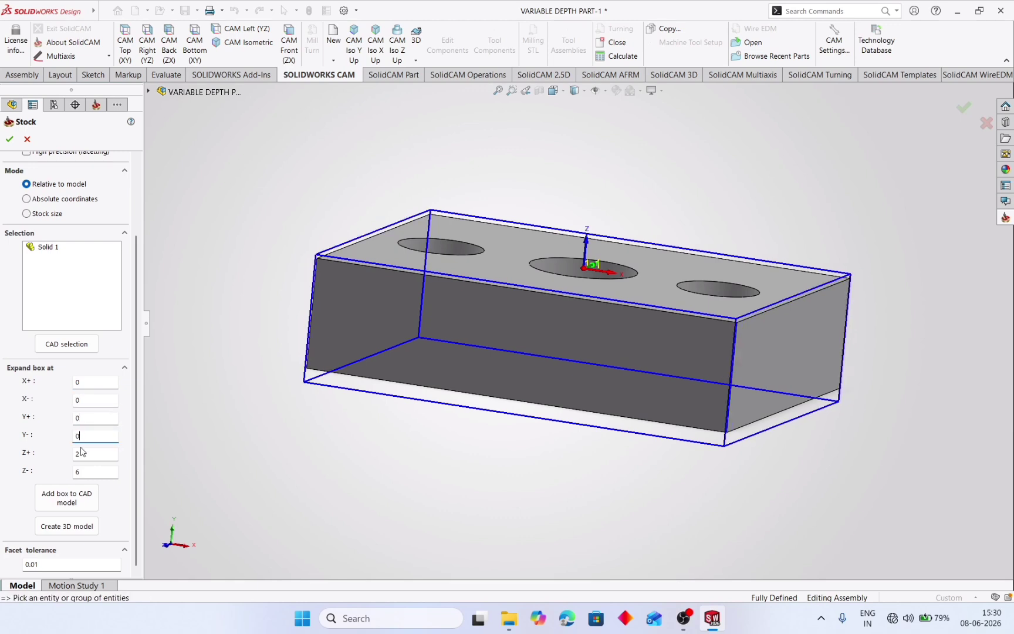
double_click(83, 454)
text(0)
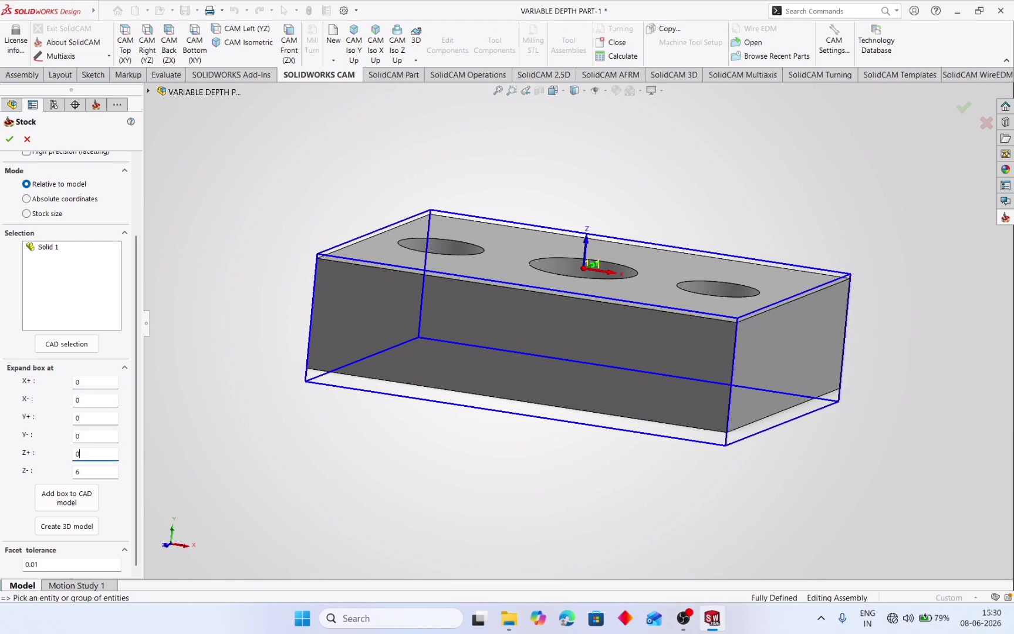
double_click(83, 472)
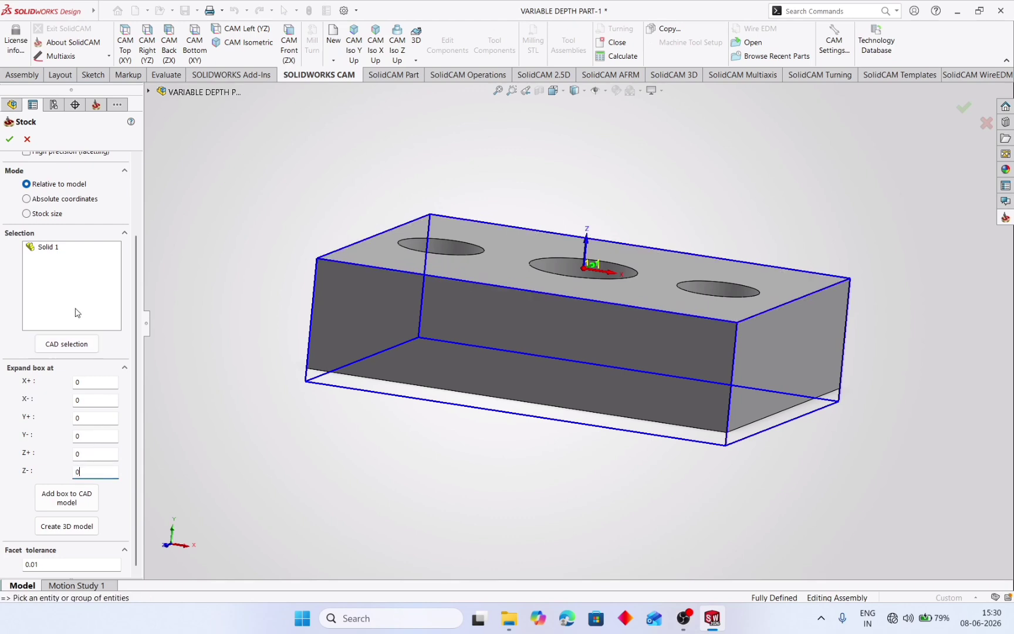
scroll(120, 199, up, 3)
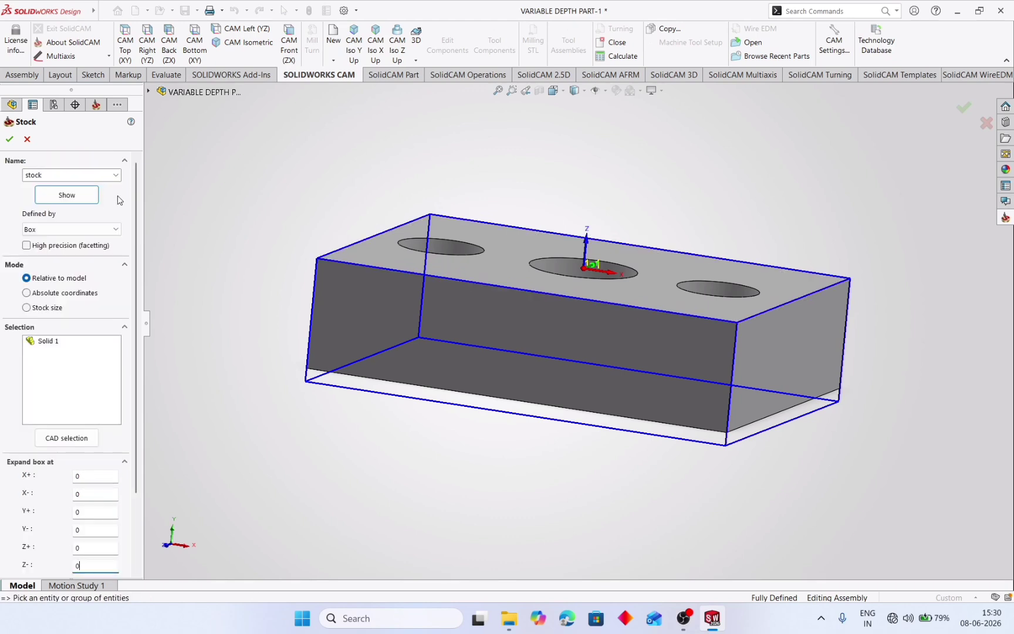
click(56, 202)
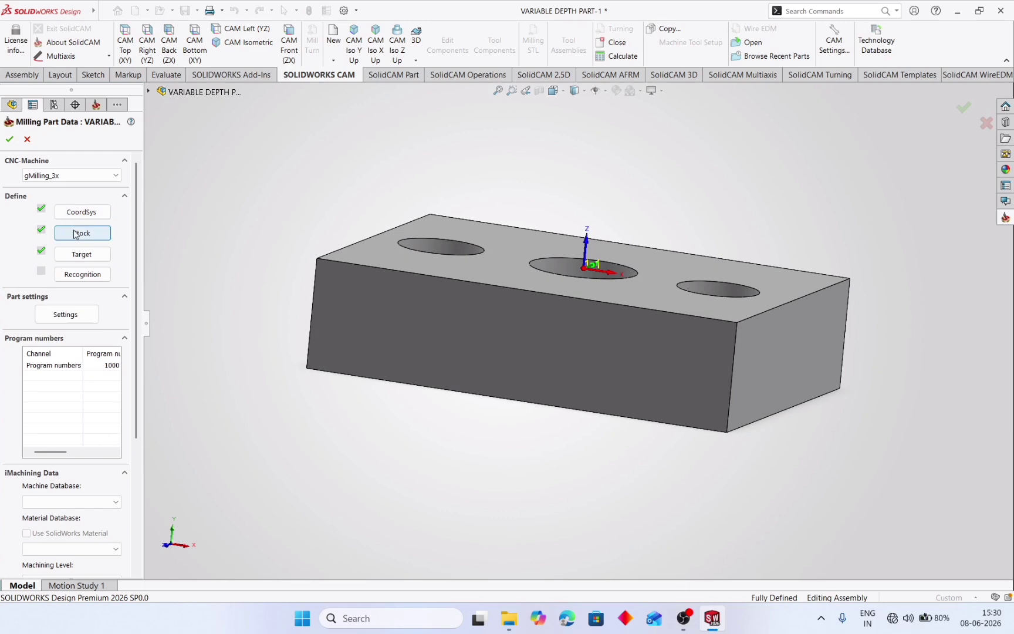
click(9, 139)
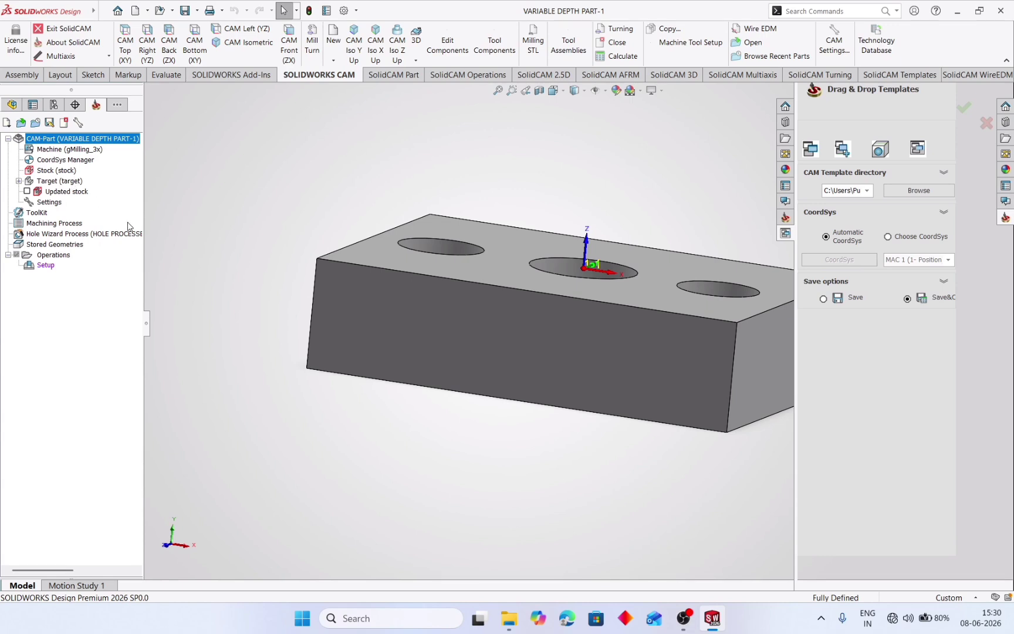
Add a Profile milling operation to the CAM part.
right_click(56, 255)
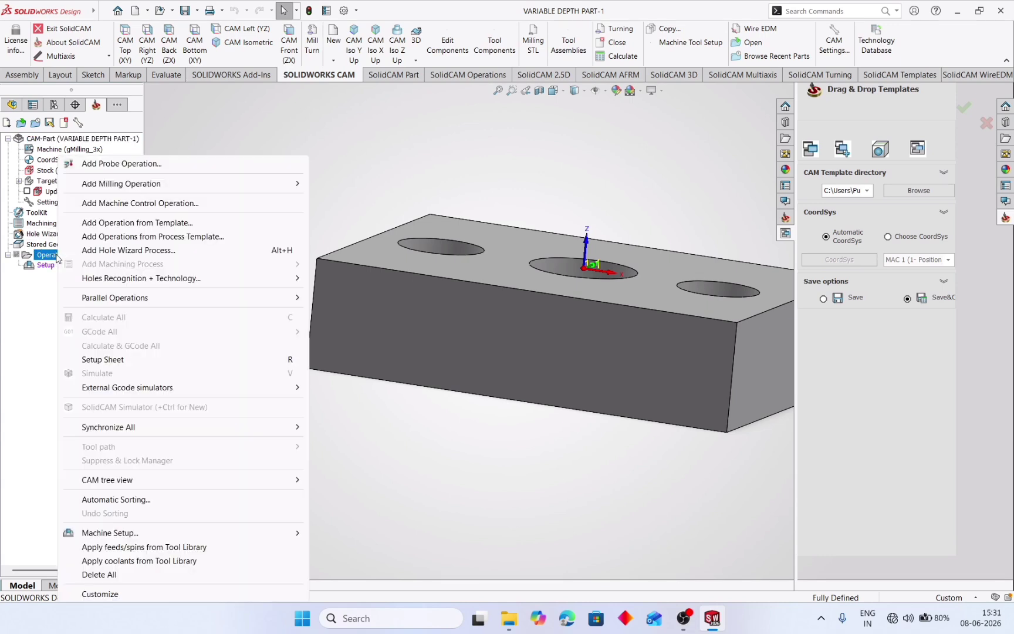
mouse_move(144, 185)
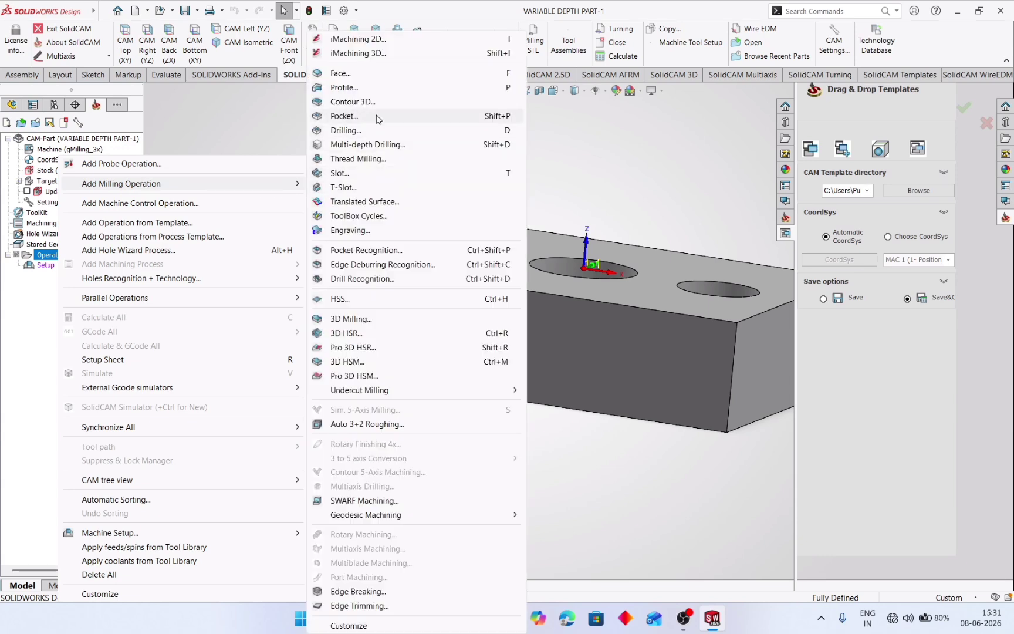
click(362, 87)
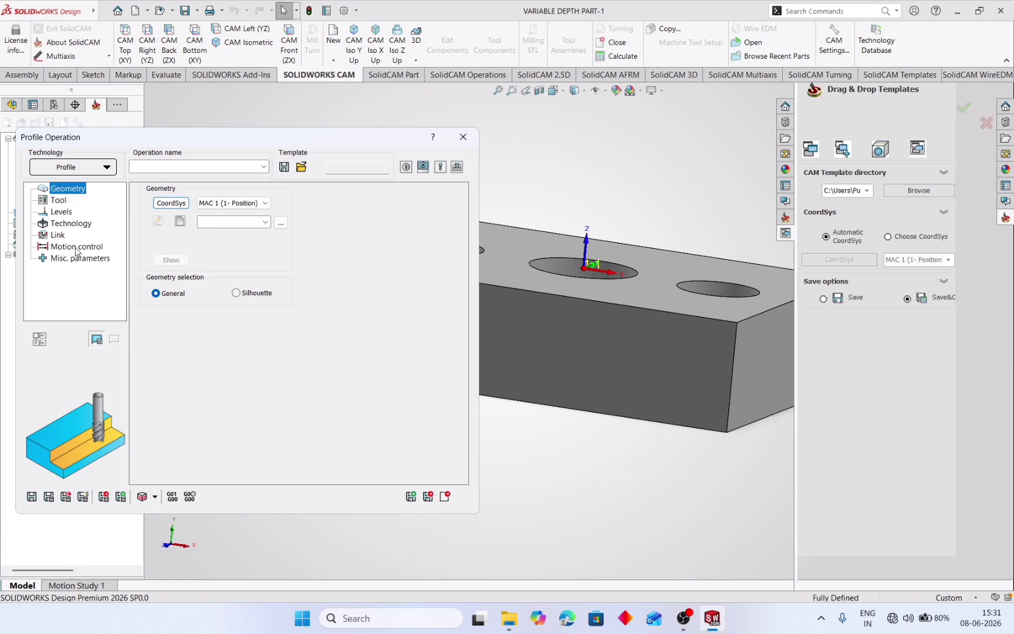
Create a new contour geometry for the profile operation and add the shallowest pocket's top edge as its first chain.
click(180, 221)
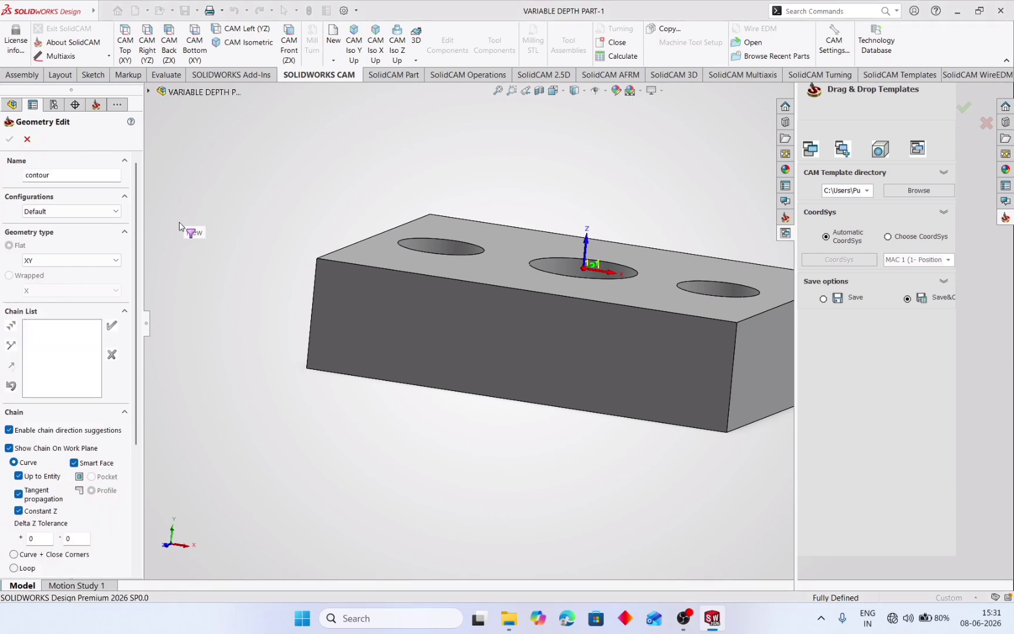
click(559, 154)
middle_drag(559, 154, 559, 253)
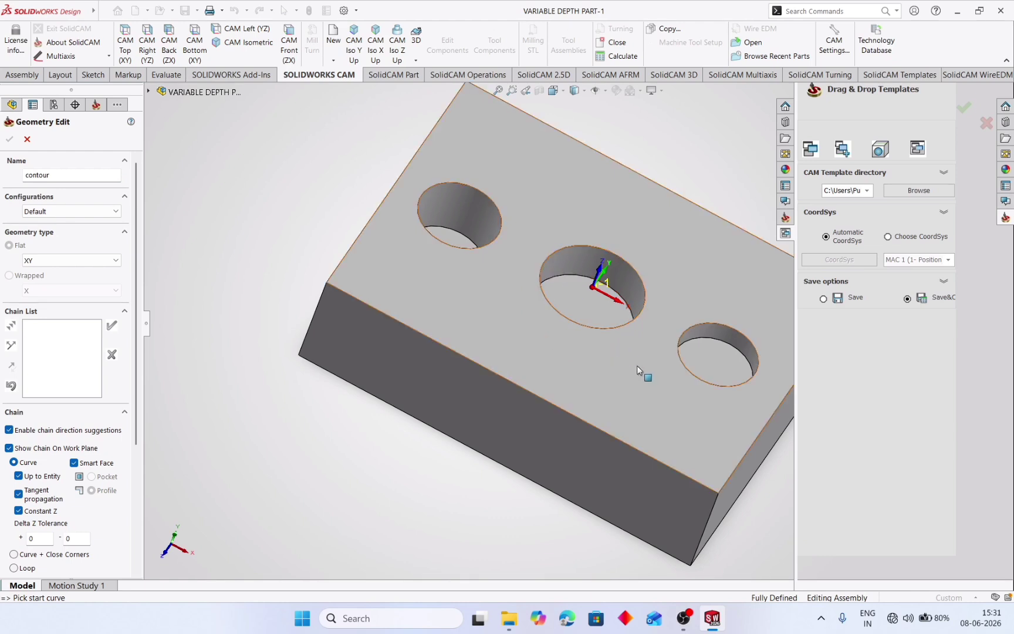
click(679, 360)
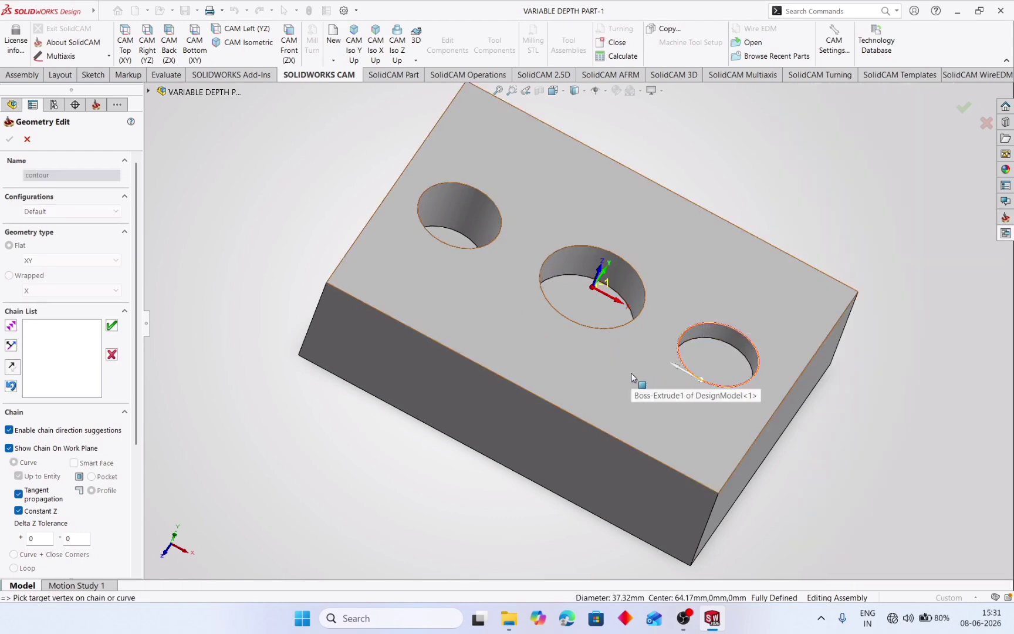
click(582, 325)
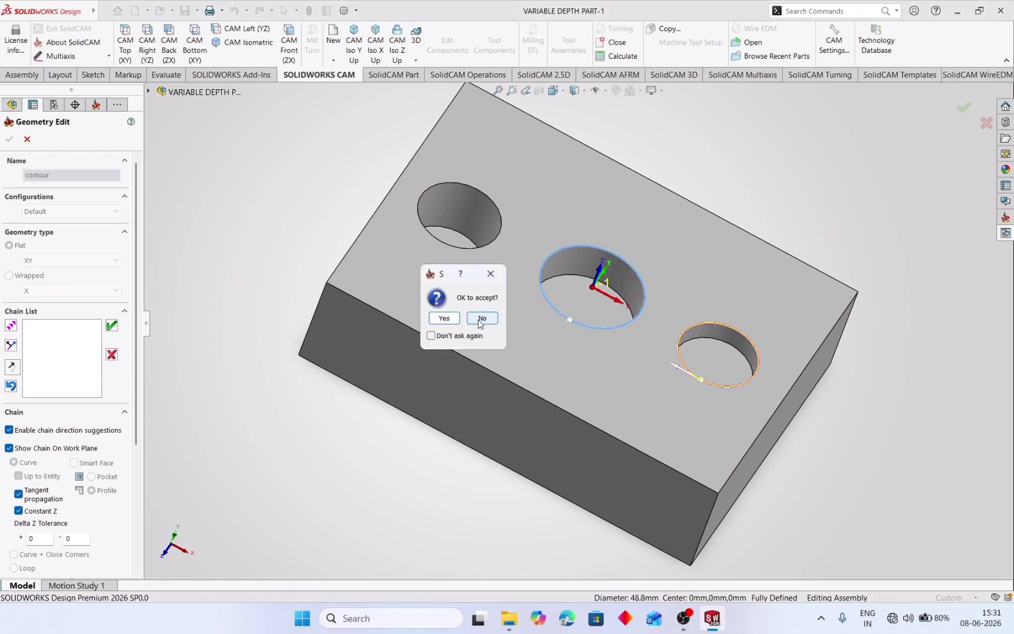
click(444, 319)
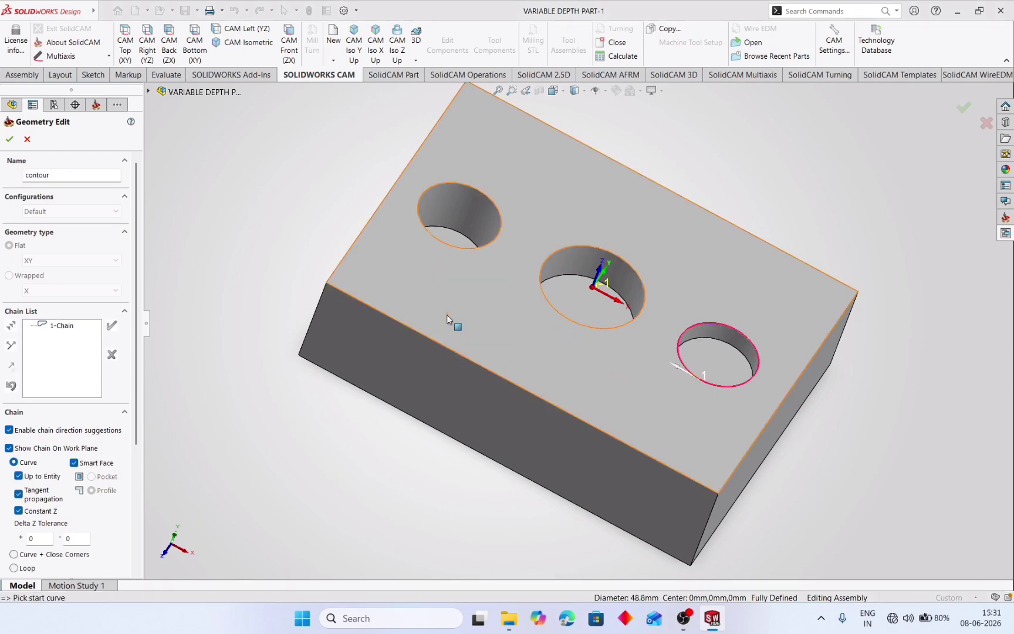
Add the top edges of the middle pocket and the deepest pocket as the second and third chains, and accept the geometry.
click(550, 315)
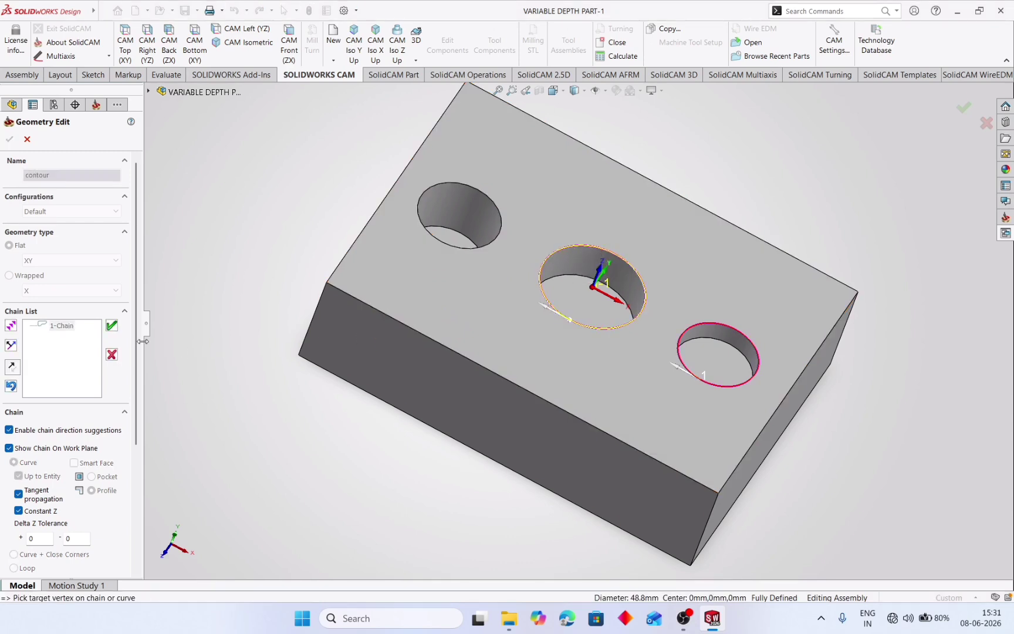
click(111, 327)
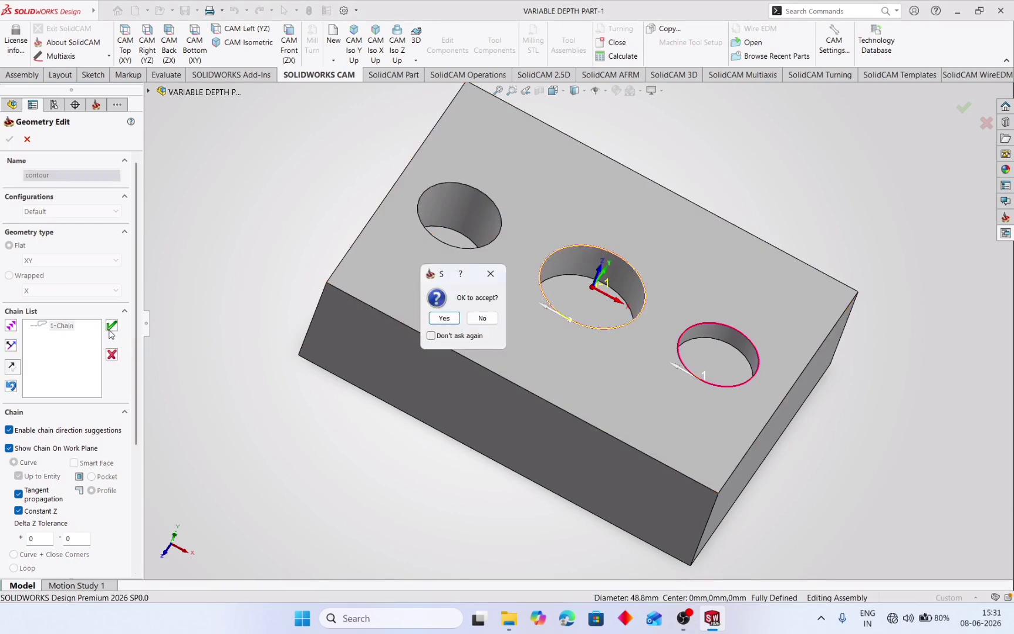
click(444, 318)
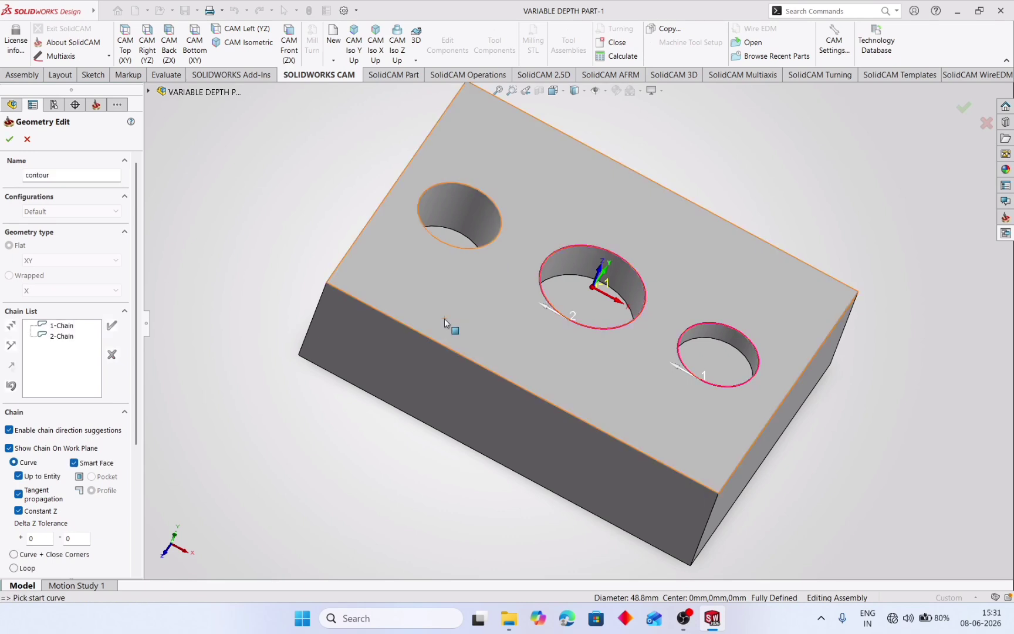
click(468, 249)
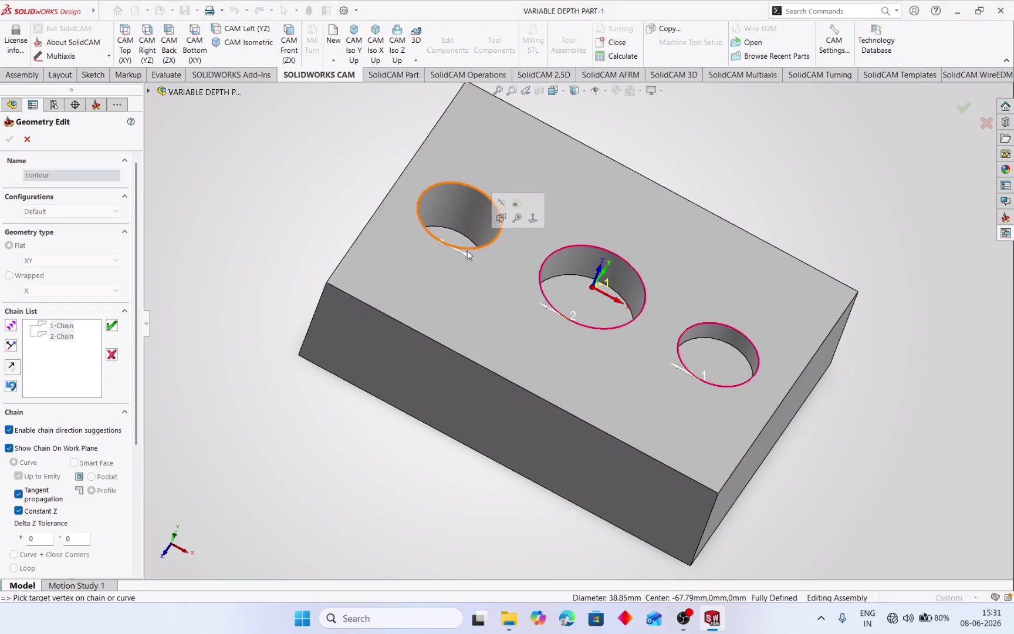
click(112, 325)
click(441, 317)
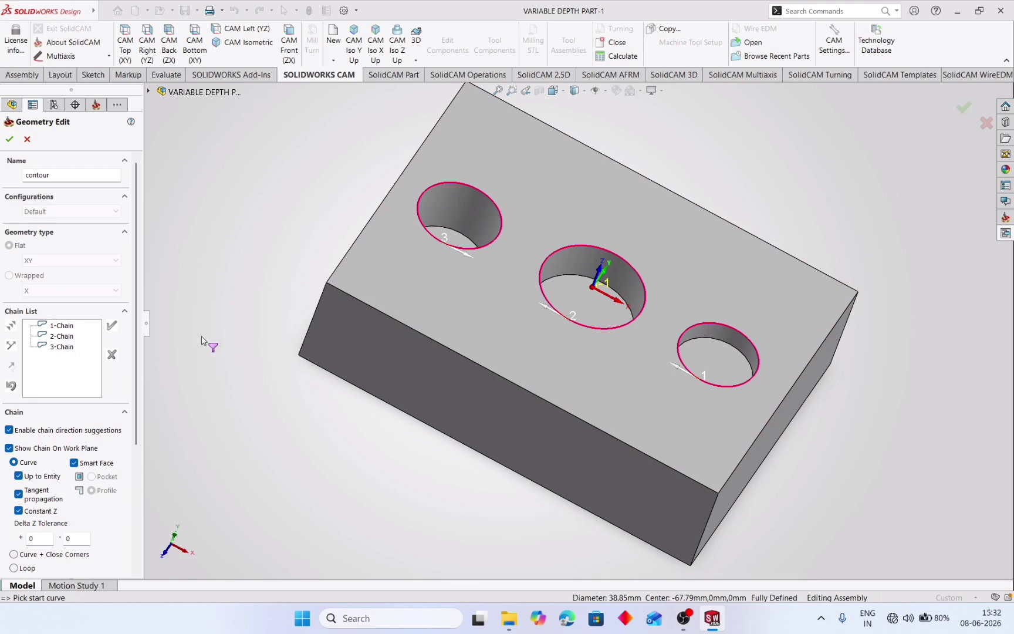
click(10, 139)
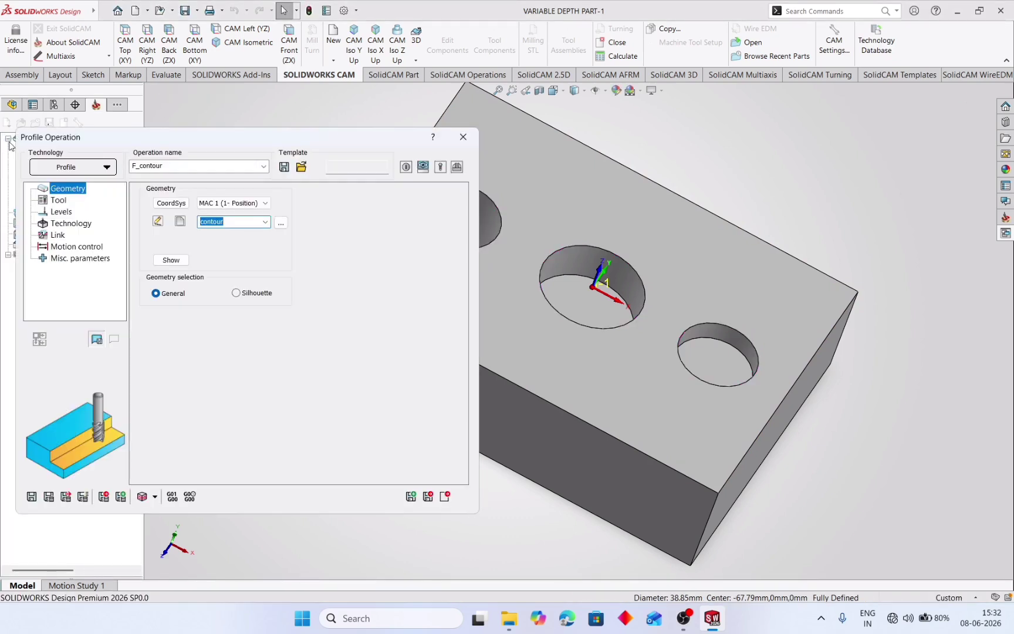
Add a 6 mm end mill to the toolkit, mount it on the spindle and choose it for the profile operation.
click(57, 202)
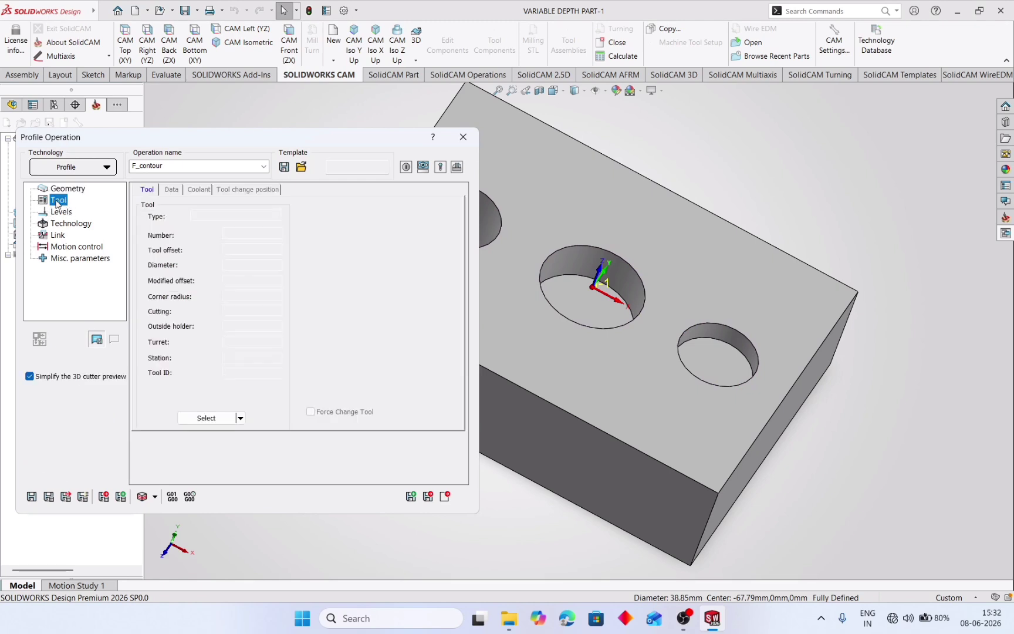
click(207, 418)
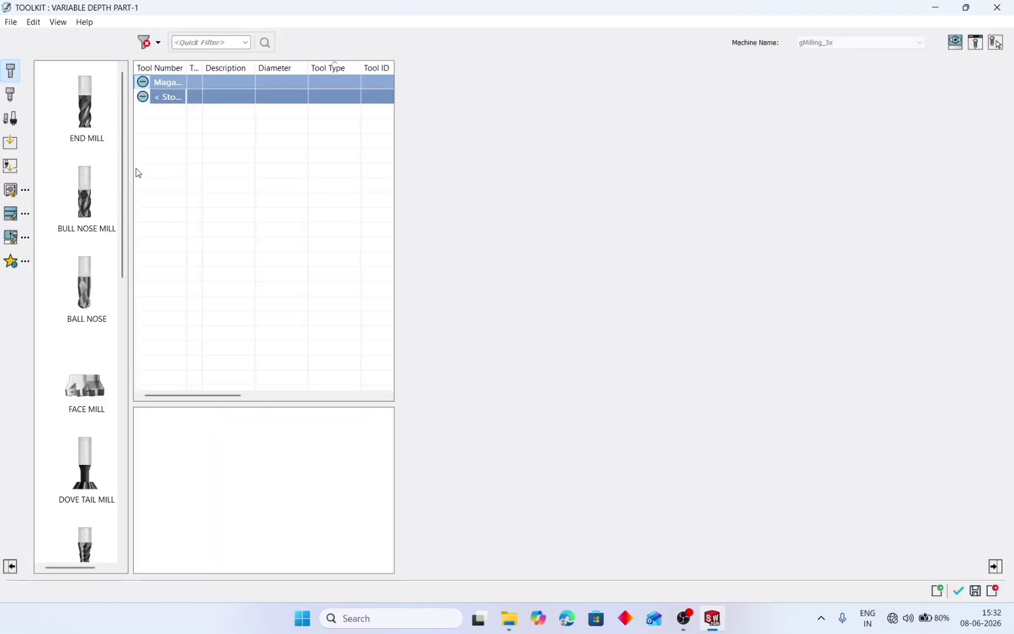
drag(81, 108, 205, 118)
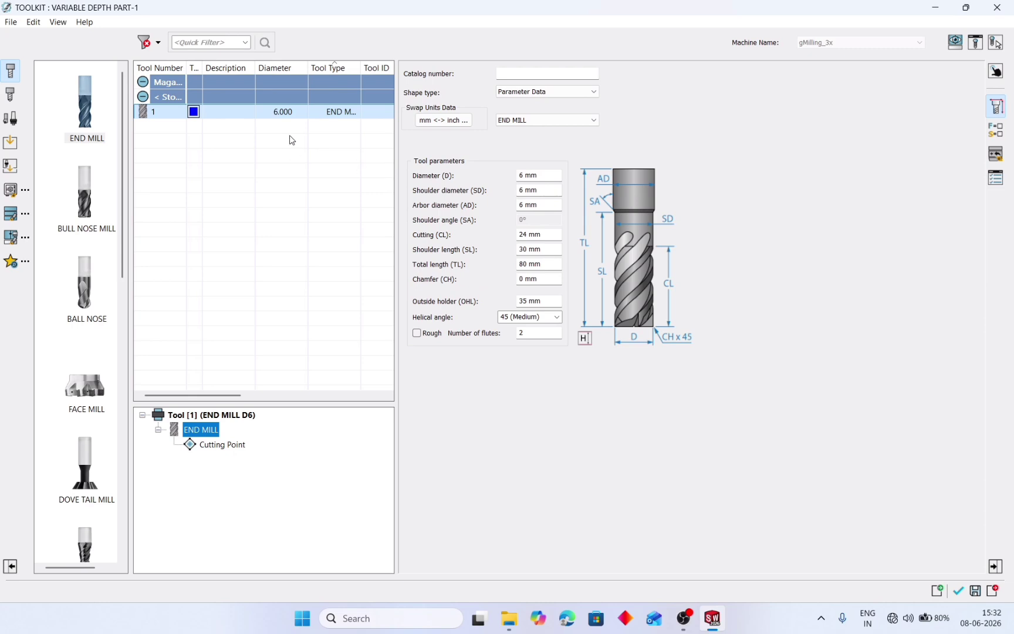
right_click(237, 116)
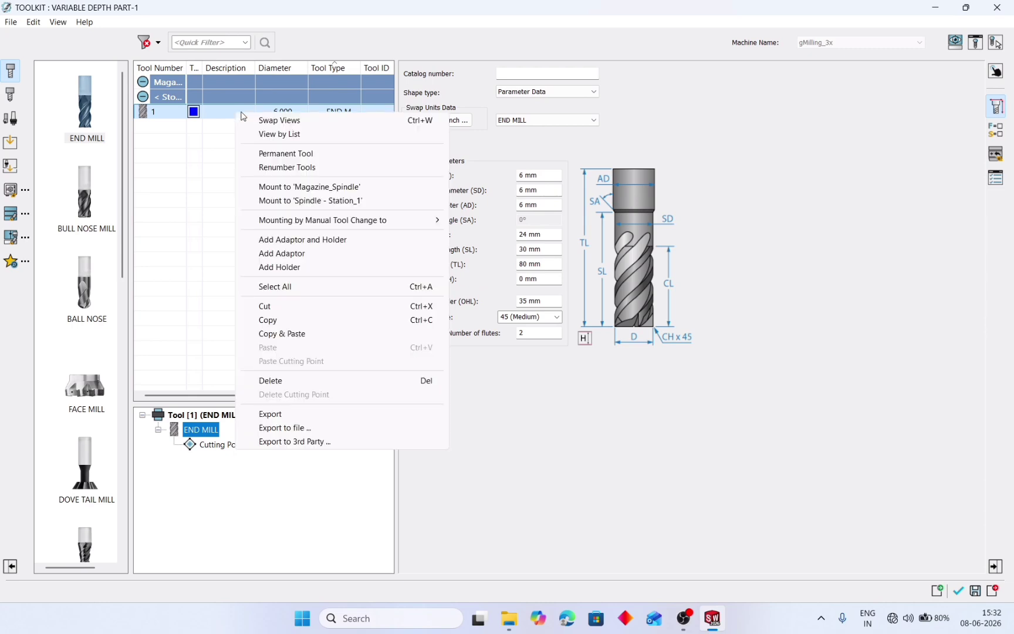
click(326, 206)
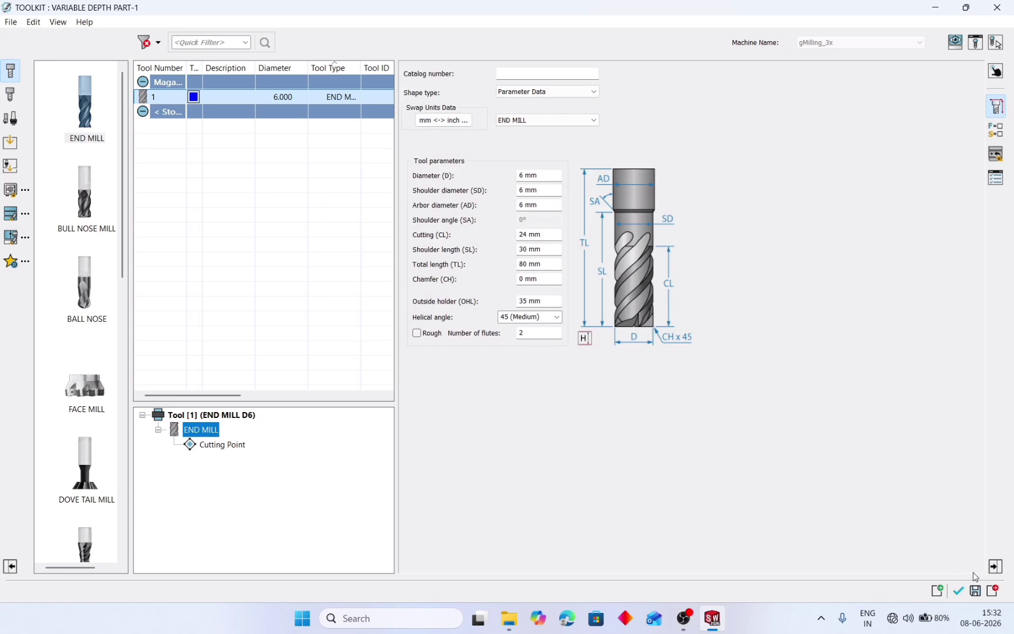
click(958, 594)
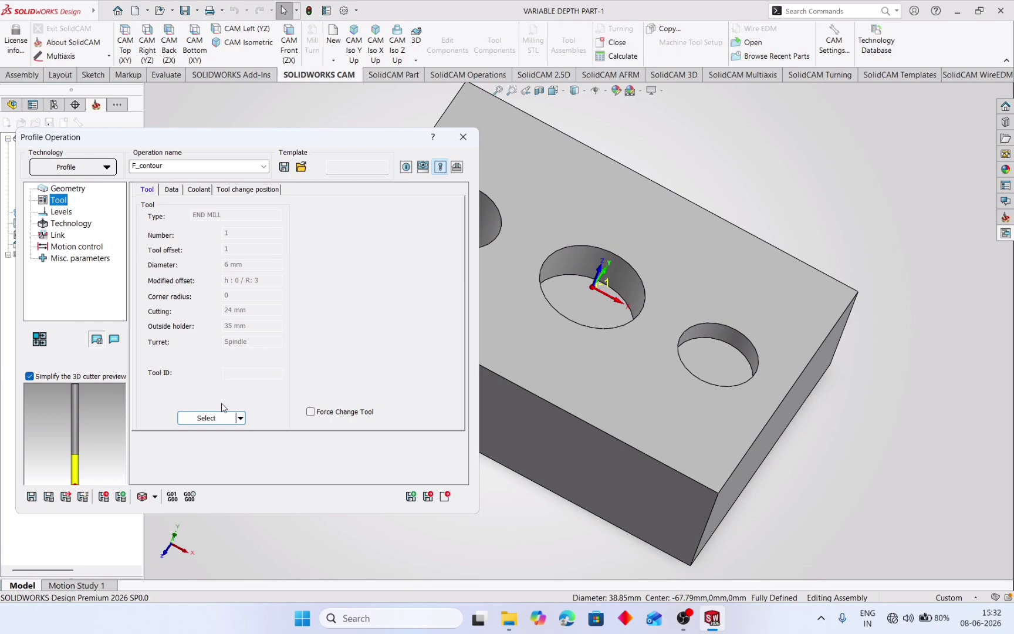
Switch the milling levels to Variable and pick 1-Chain's upper level on the top face and its 10 mm depth on the shallowest pocket's floor.
click(61, 212)
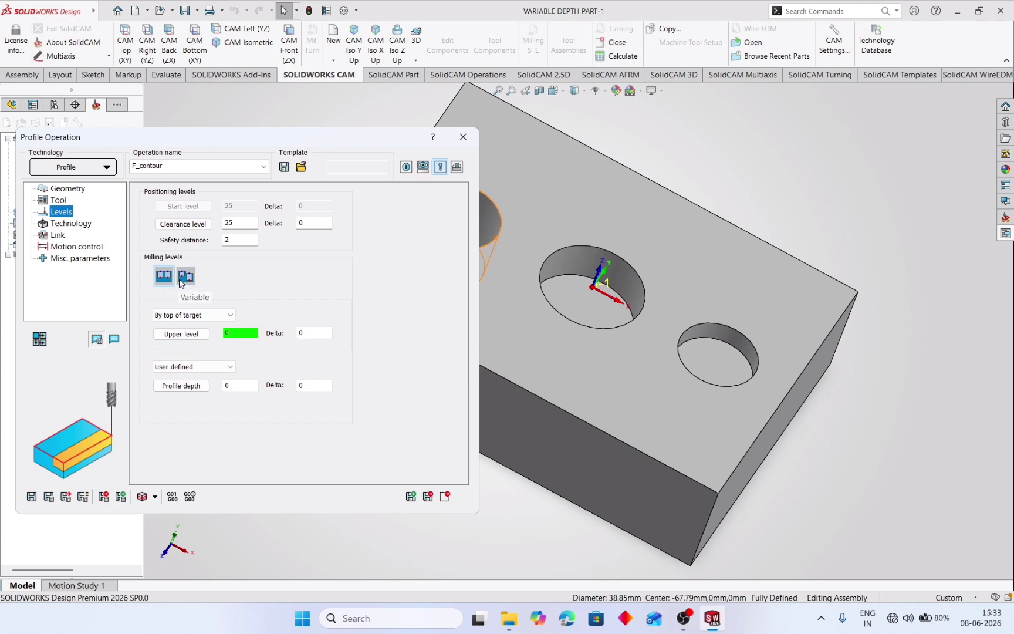
click(186, 276)
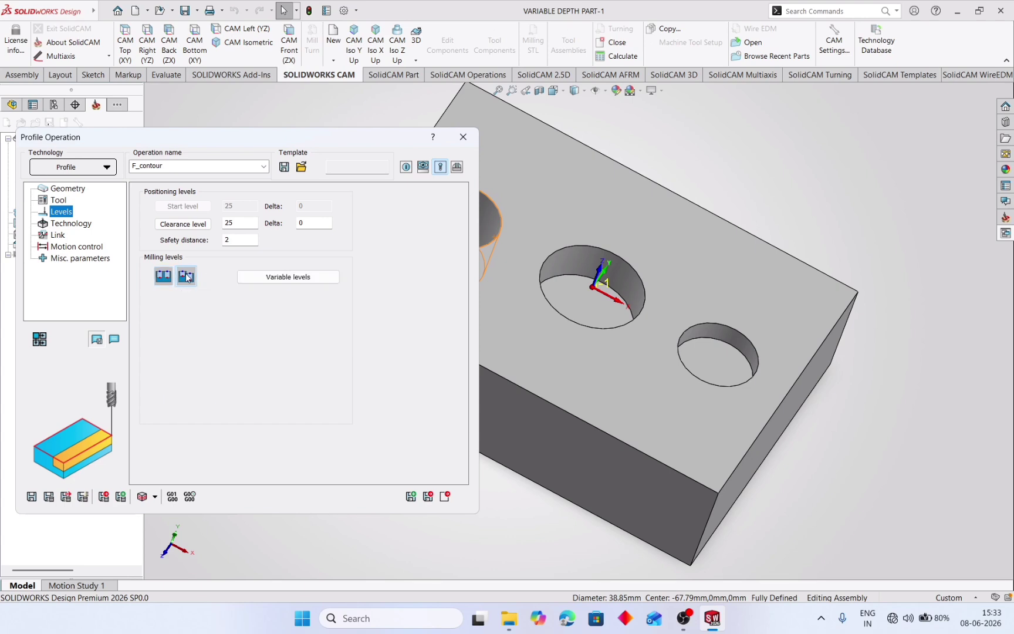
click(274, 278)
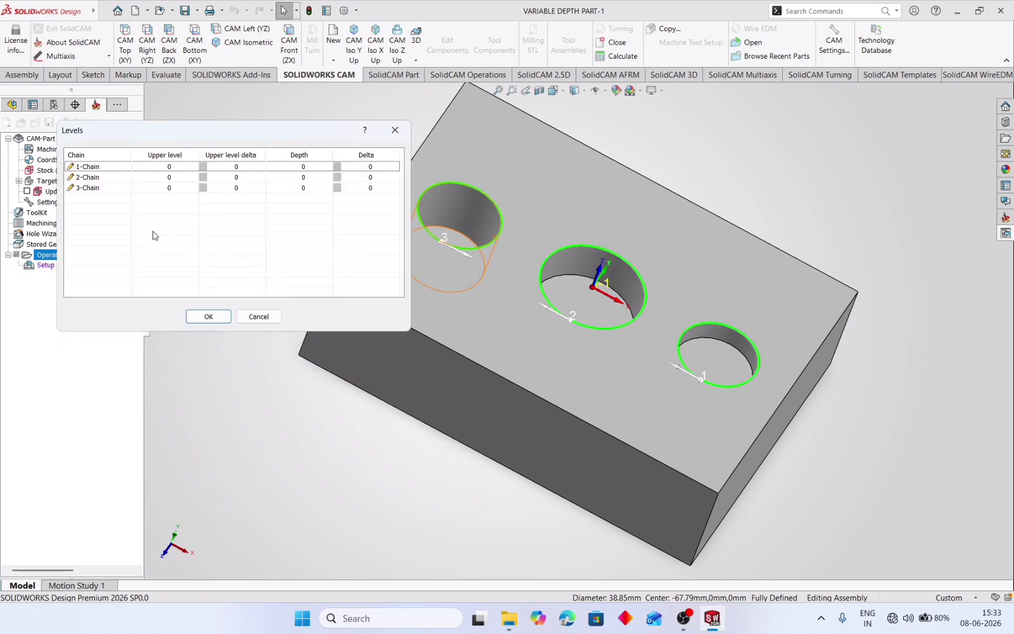
click(162, 170)
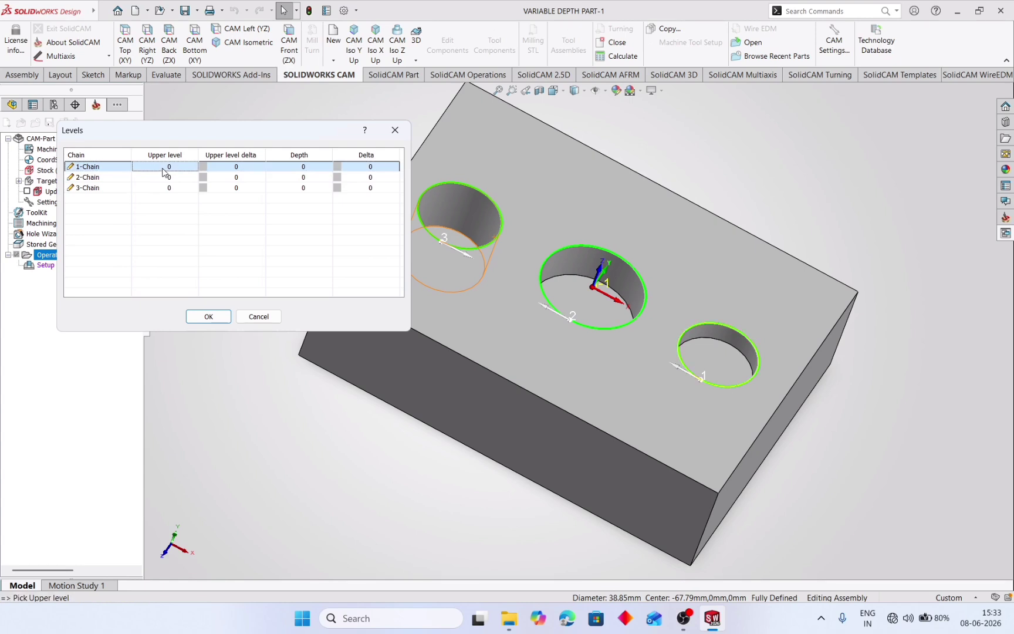
click(669, 354)
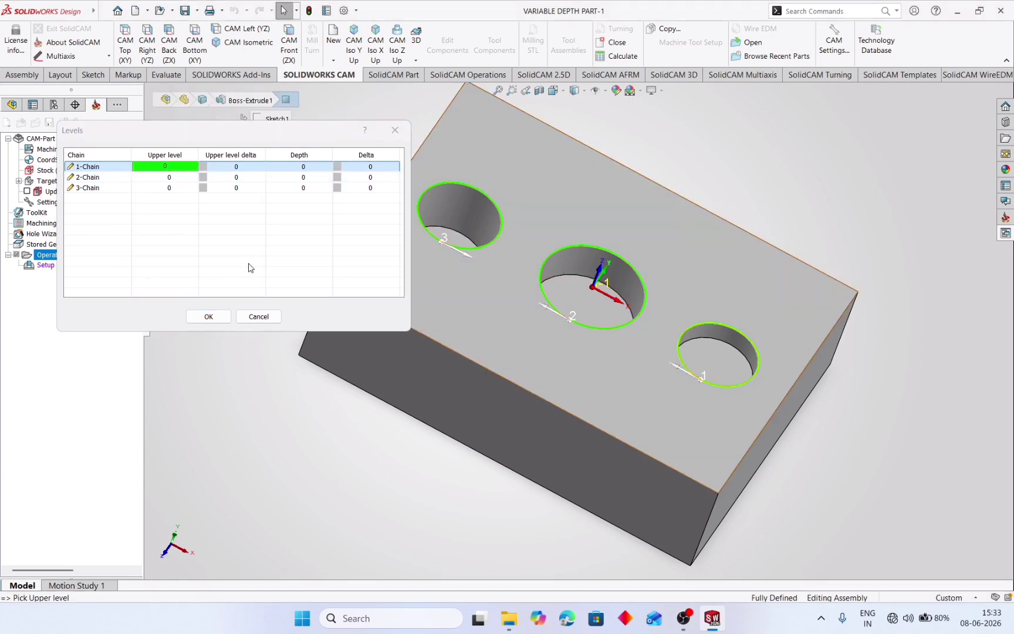
click(318, 169)
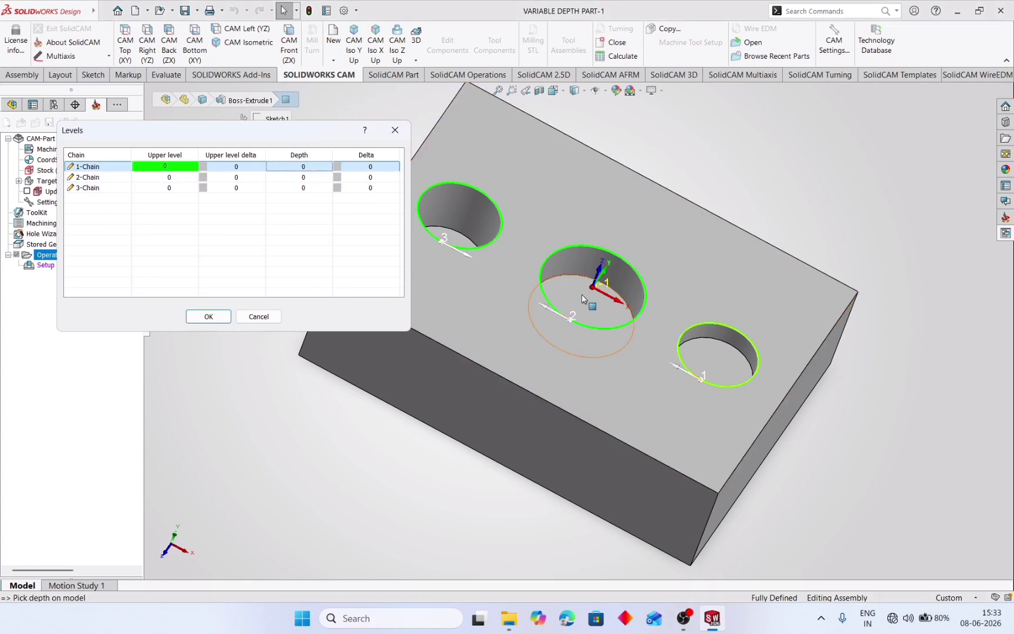
click(700, 347)
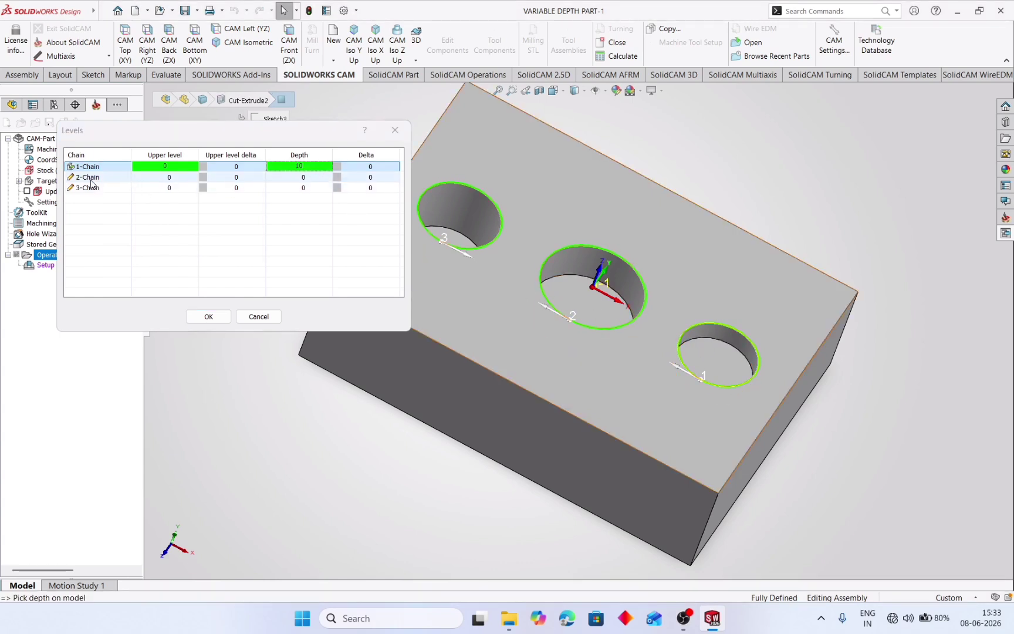
Pick the upper level of 2-Chain on the top face and its 20 mm depth on the middle pocket's floor.
click(165, 179)
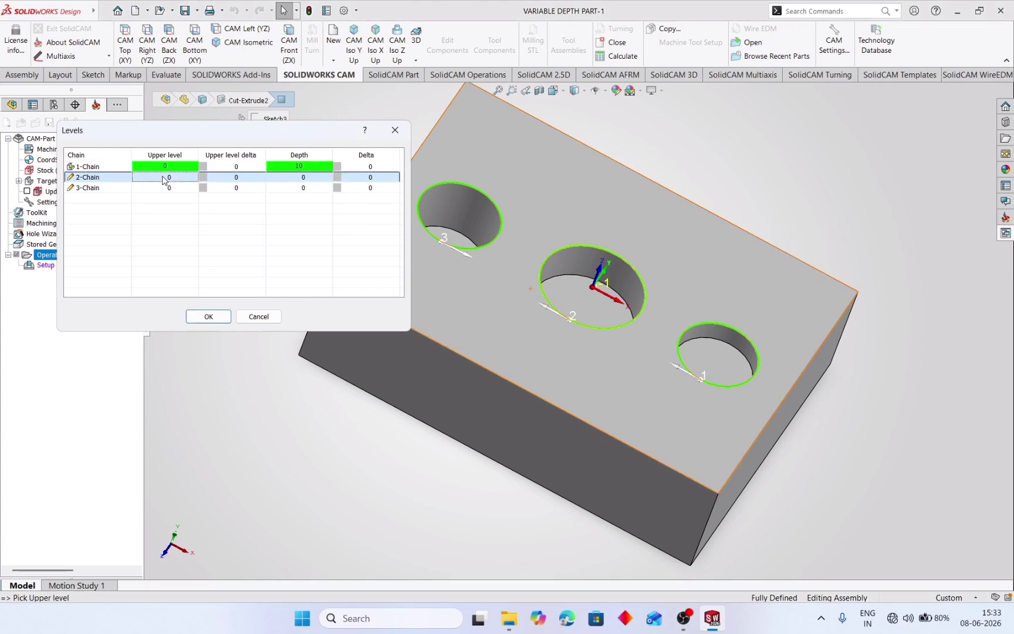
click(511, 326)
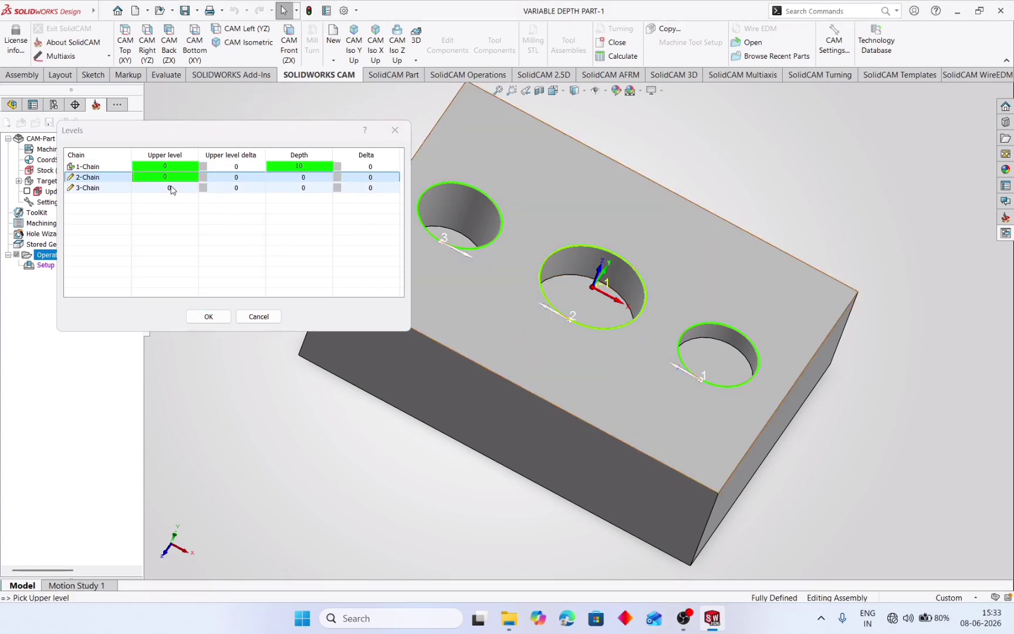
click(296, 184)
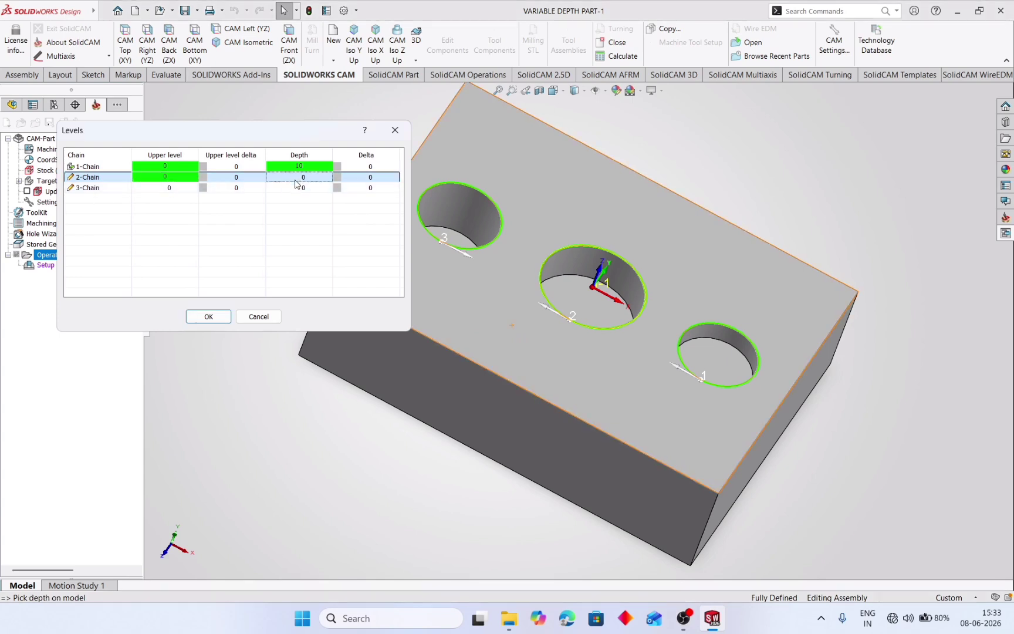
click(578, 294)
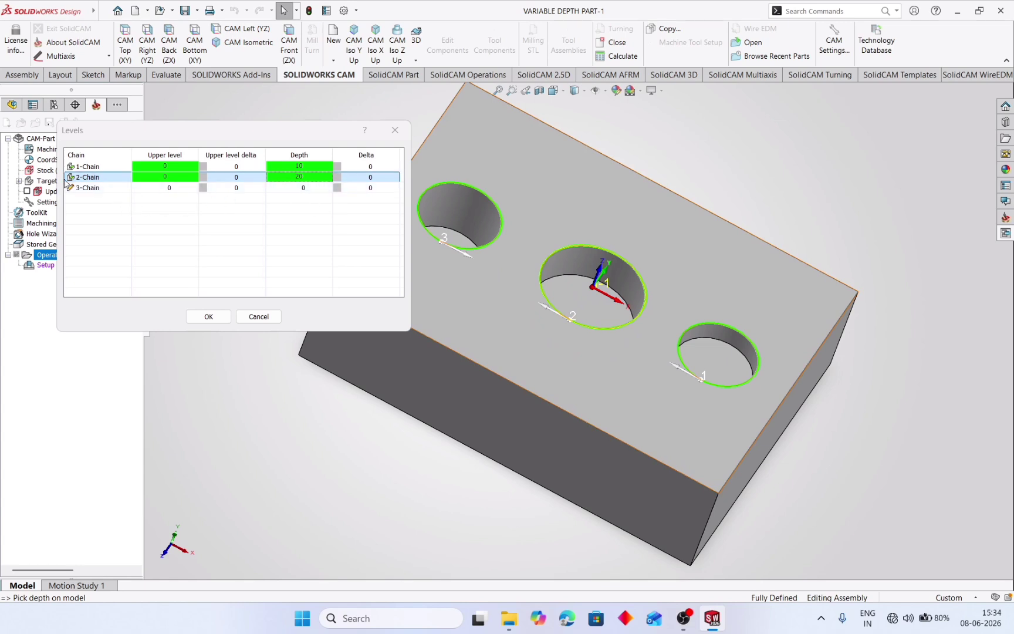
Pick 3-Chain's upper level on the top face and its 30 mm depth on the deepest pocket's floor, and accept the variable levels.
click(155, 189)
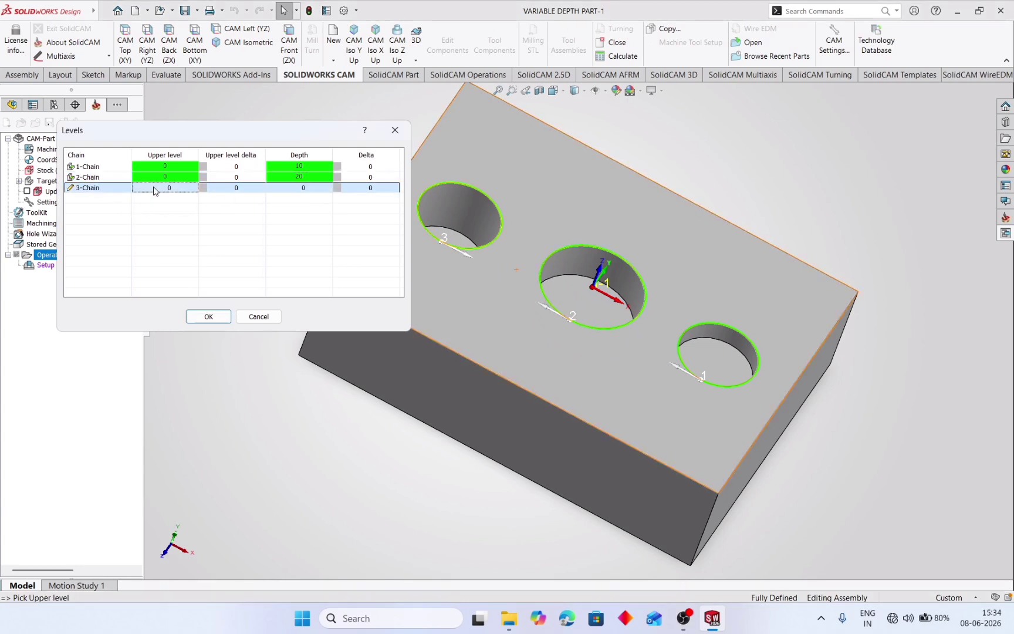
click(458, 155)
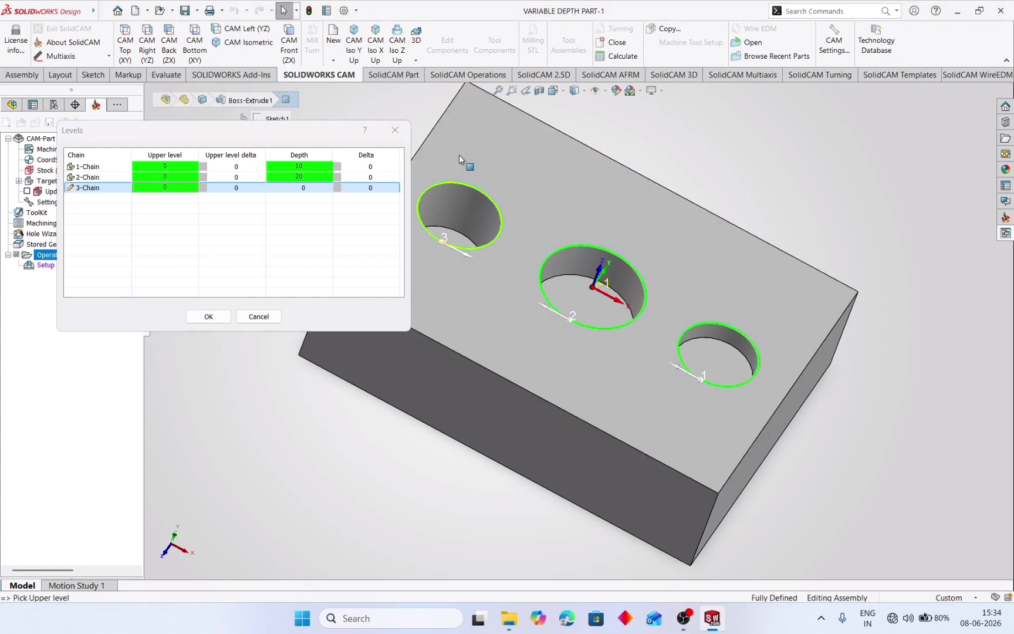
click(284, 187)
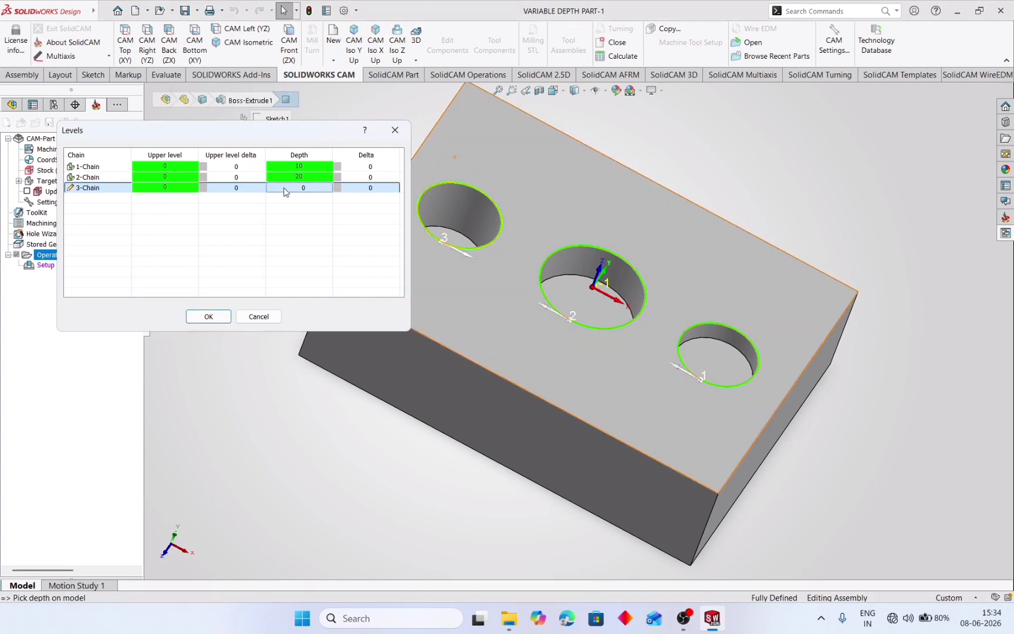
scroll(466, 223, down, 4)
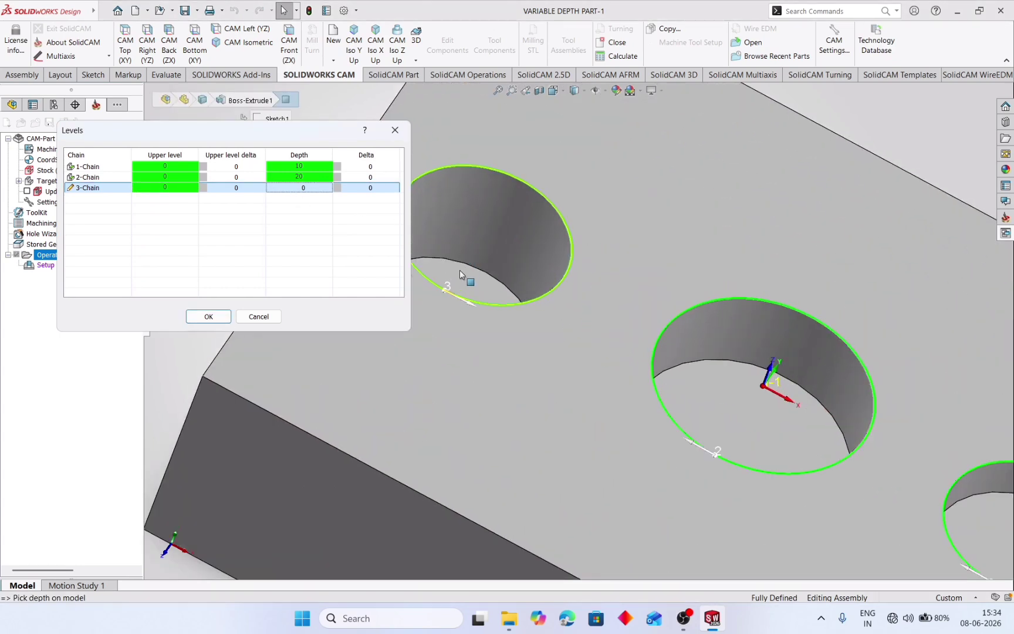
click(459, 275)
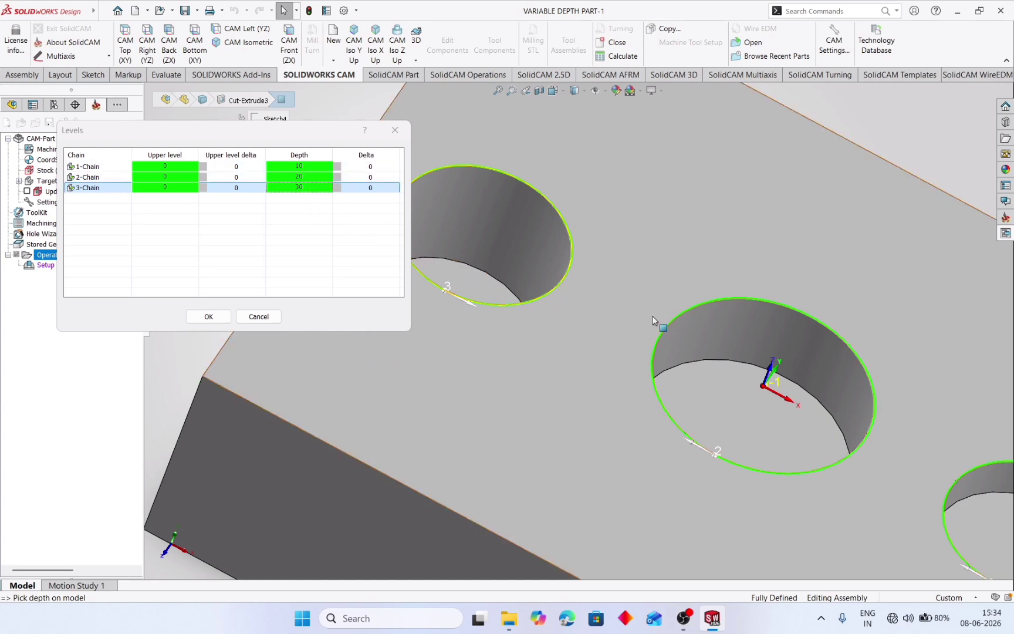
scroll(608, 299, up, 4)
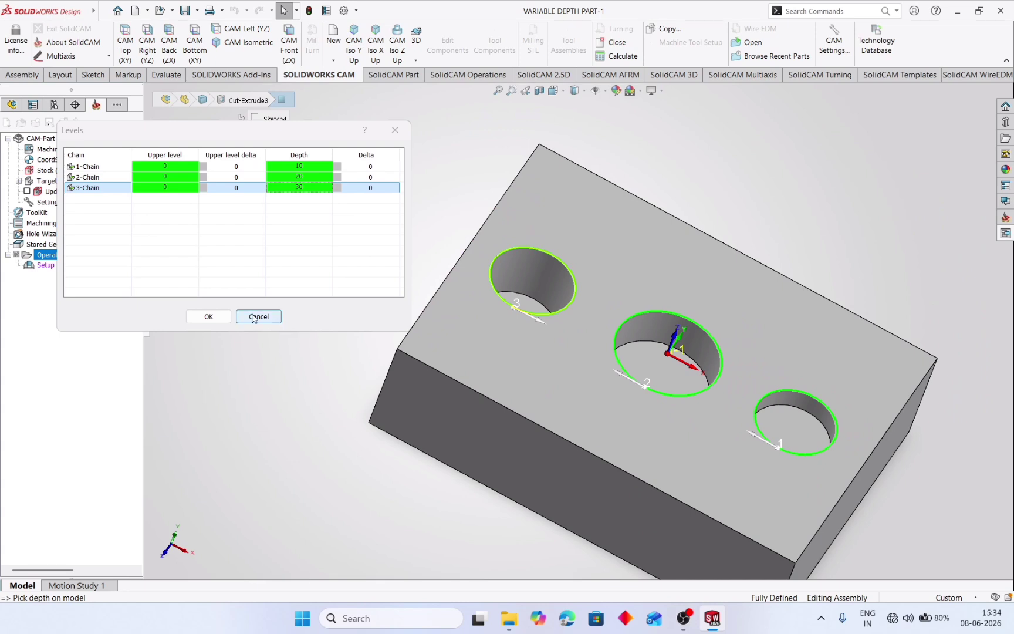
click(209, 317)
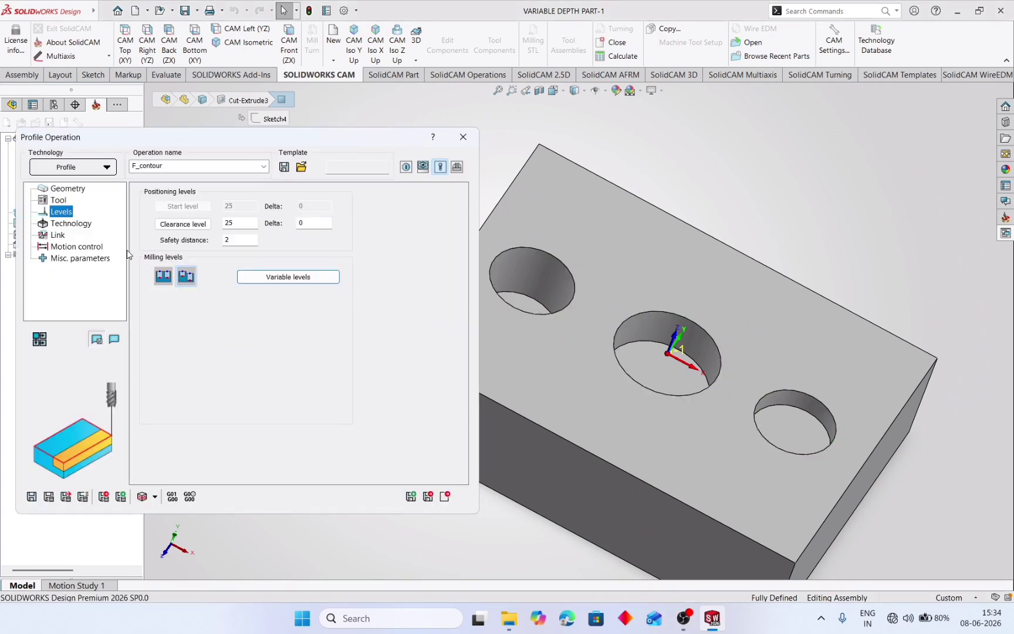
In the operation's technology settings, enable equal step down and roughing with a 0.25 mm maximum step down, keeping the tool side Left.
click(71, 223)
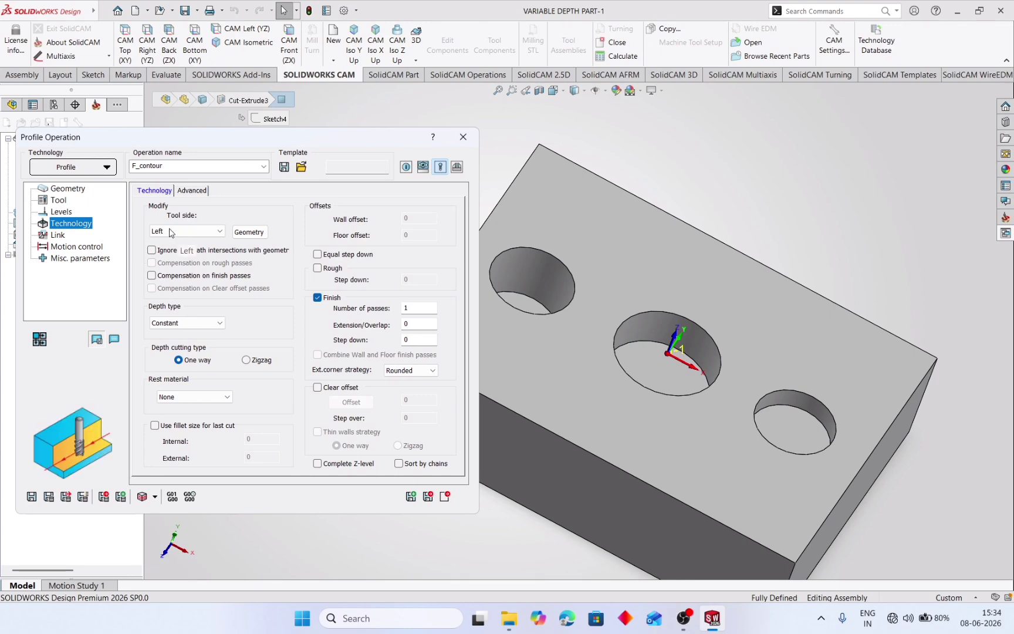
click(221, 231)
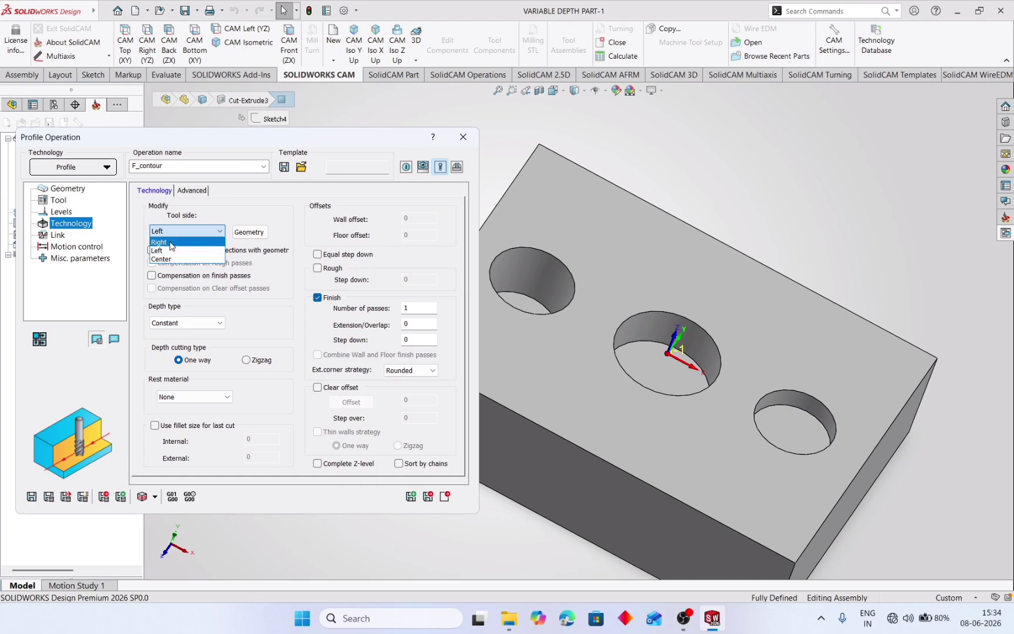
click(293, 276)
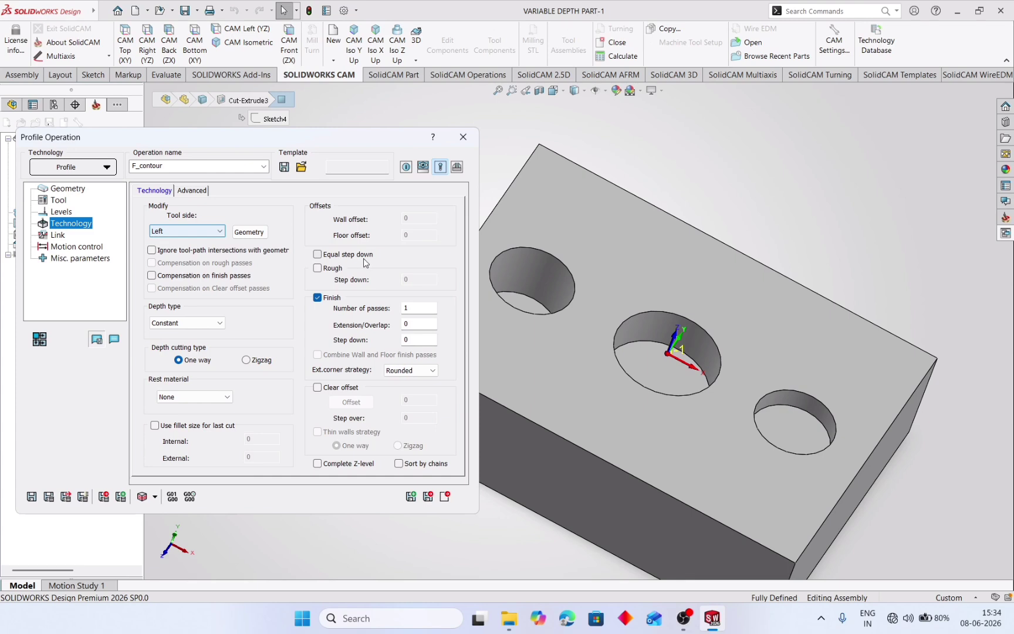
click(317, 254)
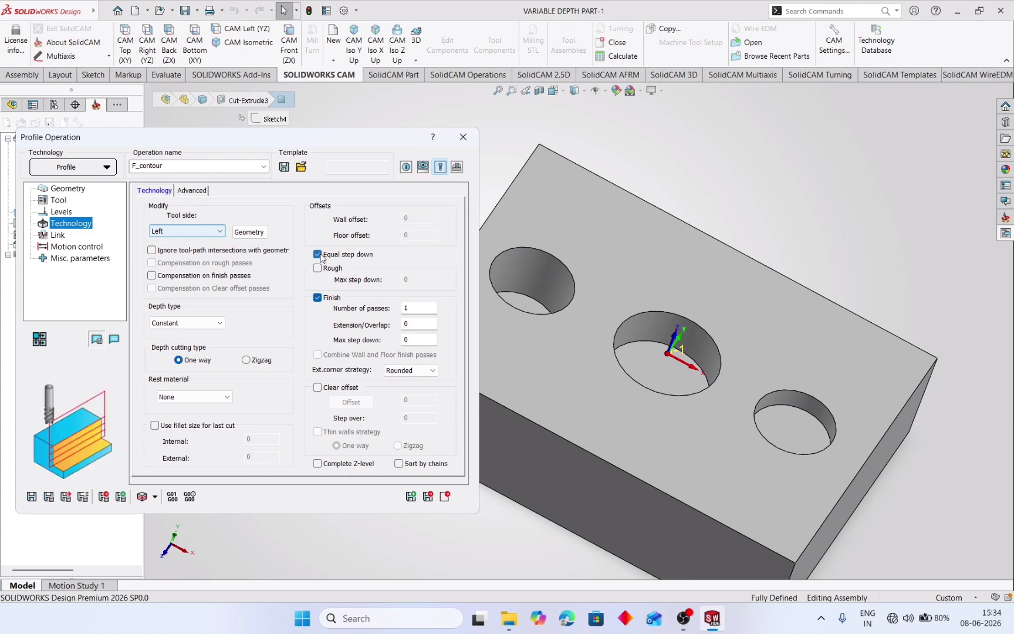
click(318, 268)
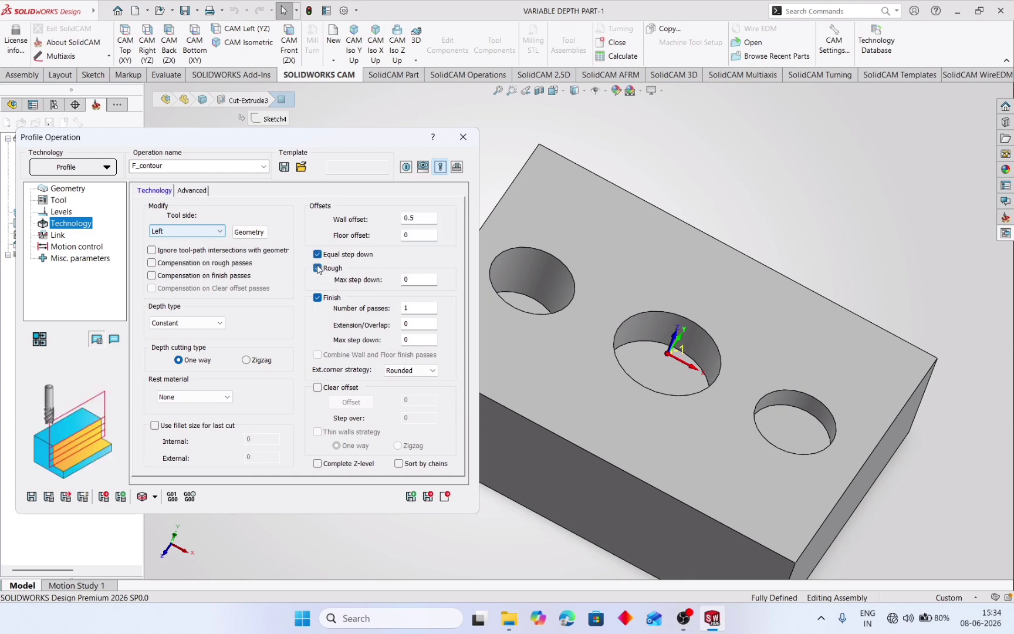
click(406, 280)
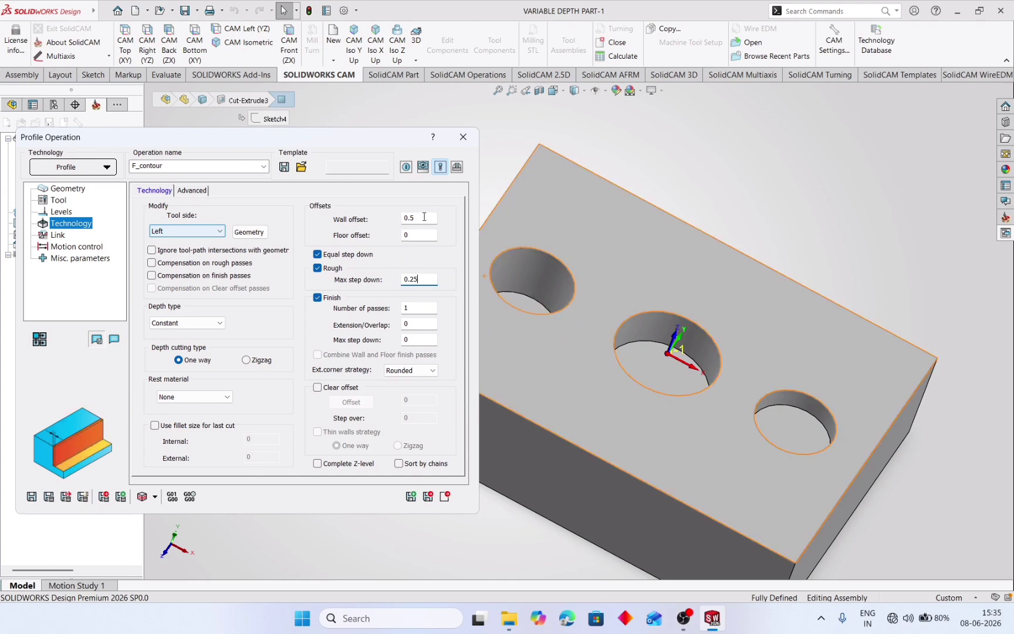
Set the wall offset to 0 and enable compensation on rough passes.
drag(425, 217, 393, 216)
text(0)
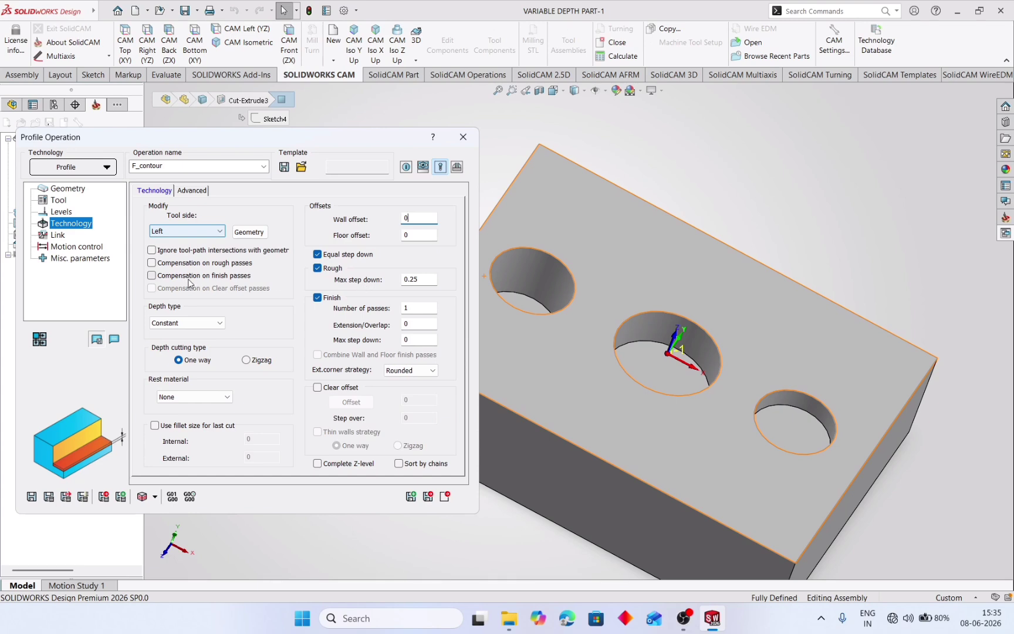
click(152, 263)
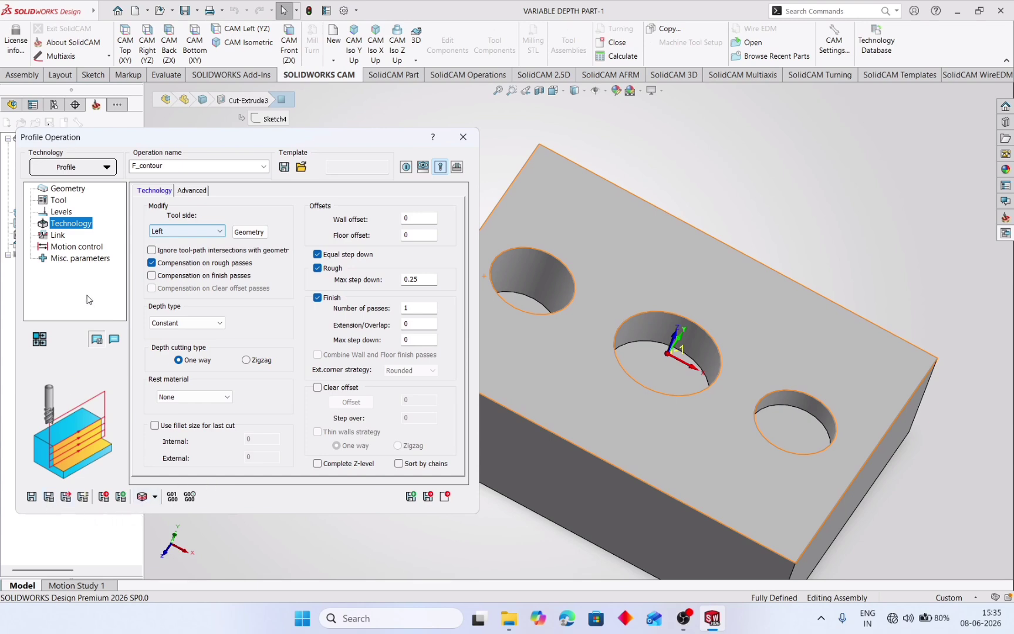
Set the lead-in to None with the lead-out same as lead-in, and save and calculate the profile operation.
click(57, 235)
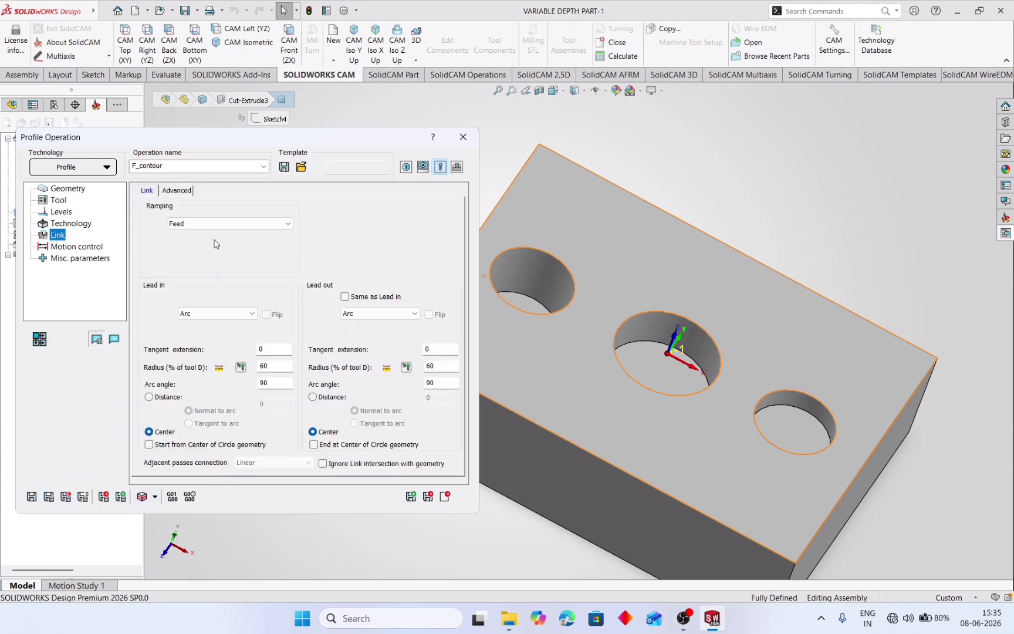
click(251, 313)
click(233, 325)
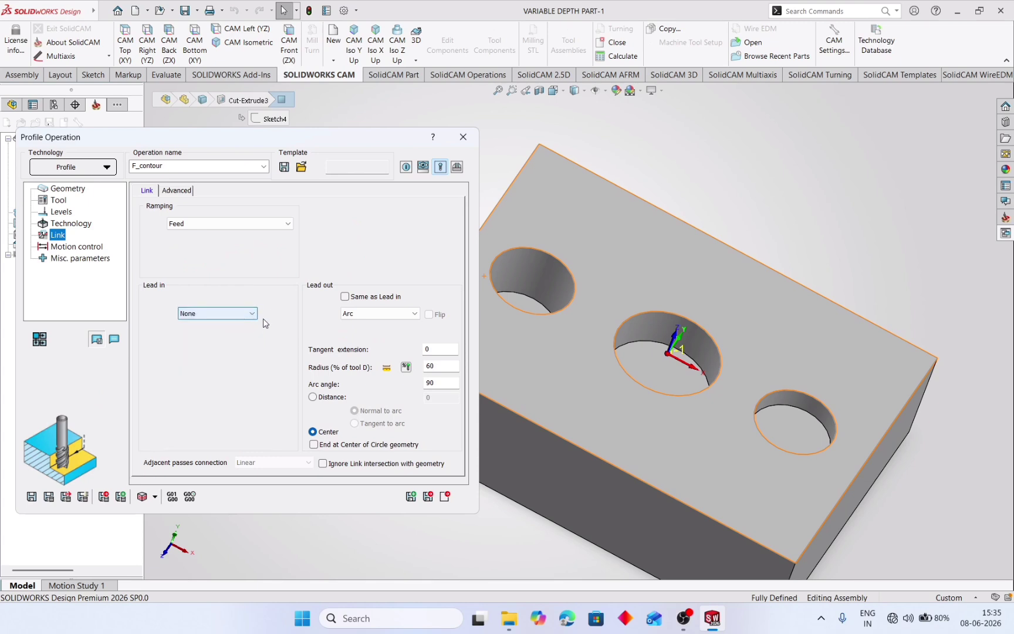
click(345, 298)
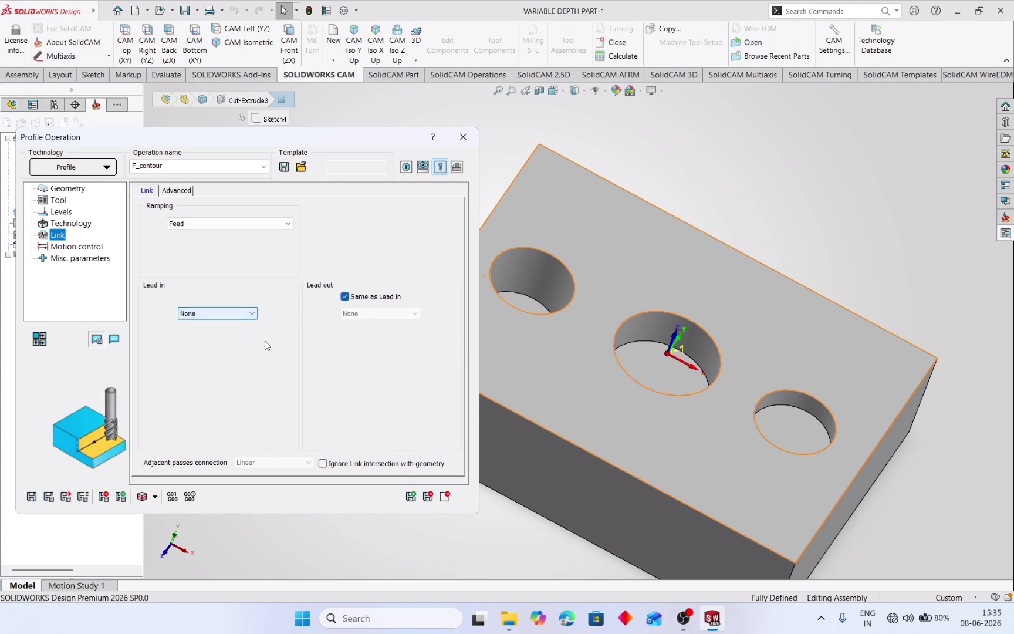
click(50, 497)
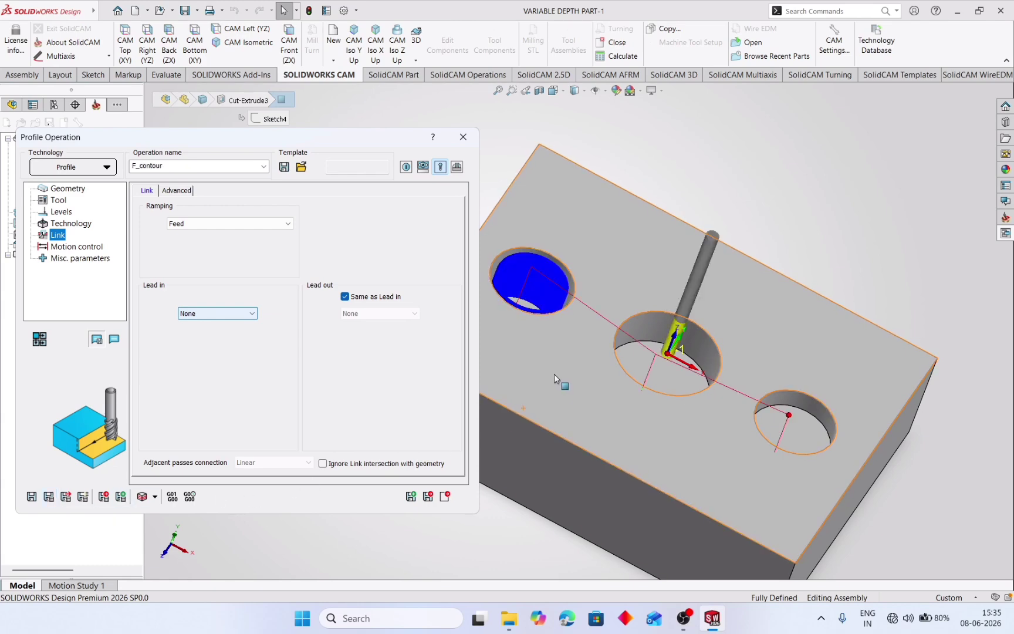
middle_drag(574, 372, 550, 411)
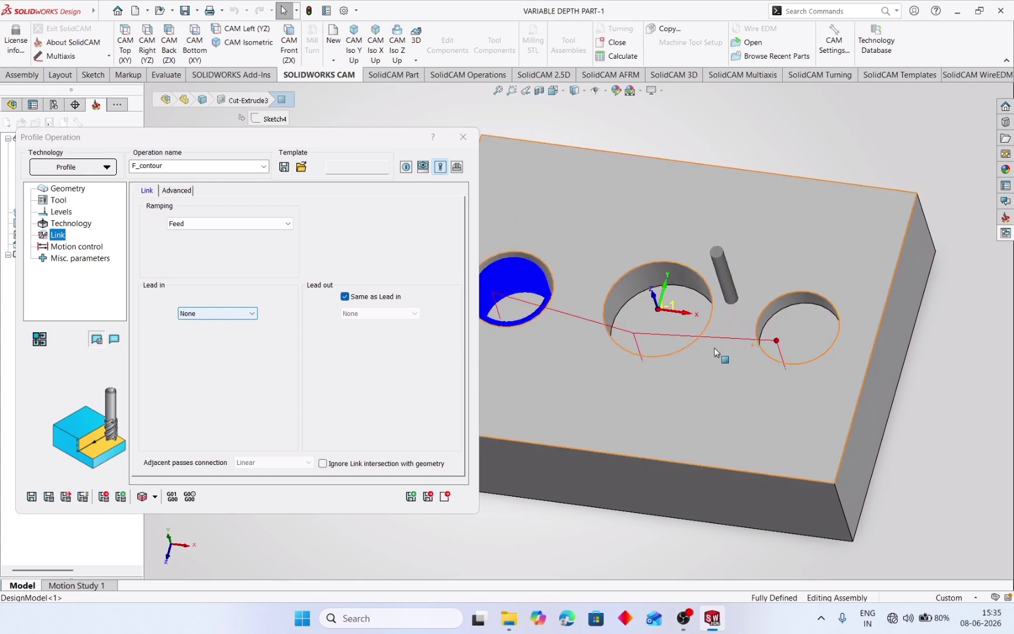
Open the profile geometry for modification from the technology settings and reverse the direction of 2-Chain.
click(59, 213)
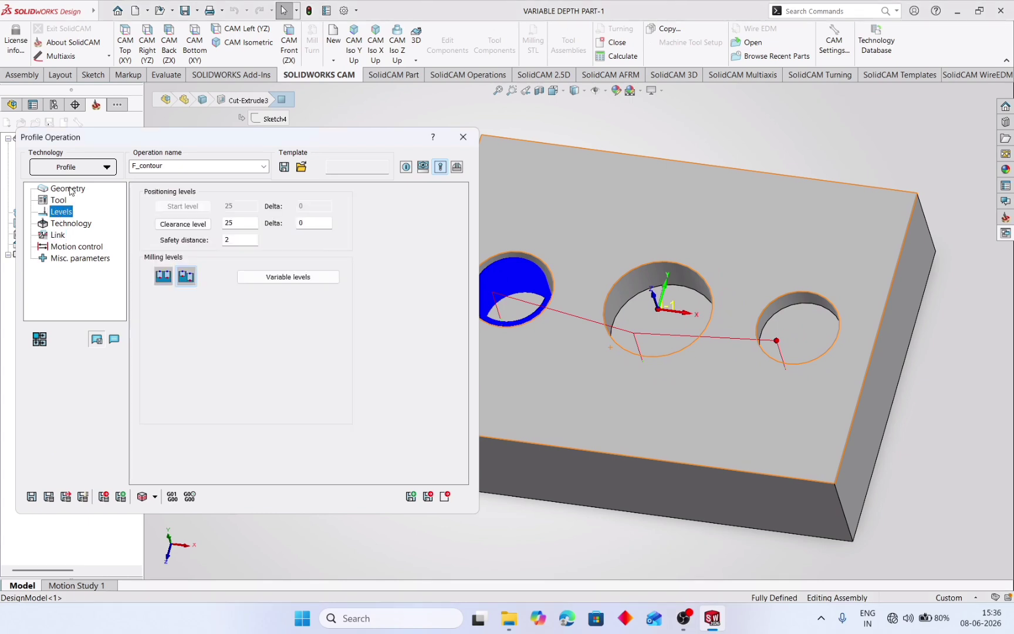
click(68, 189)
click(71, 224)
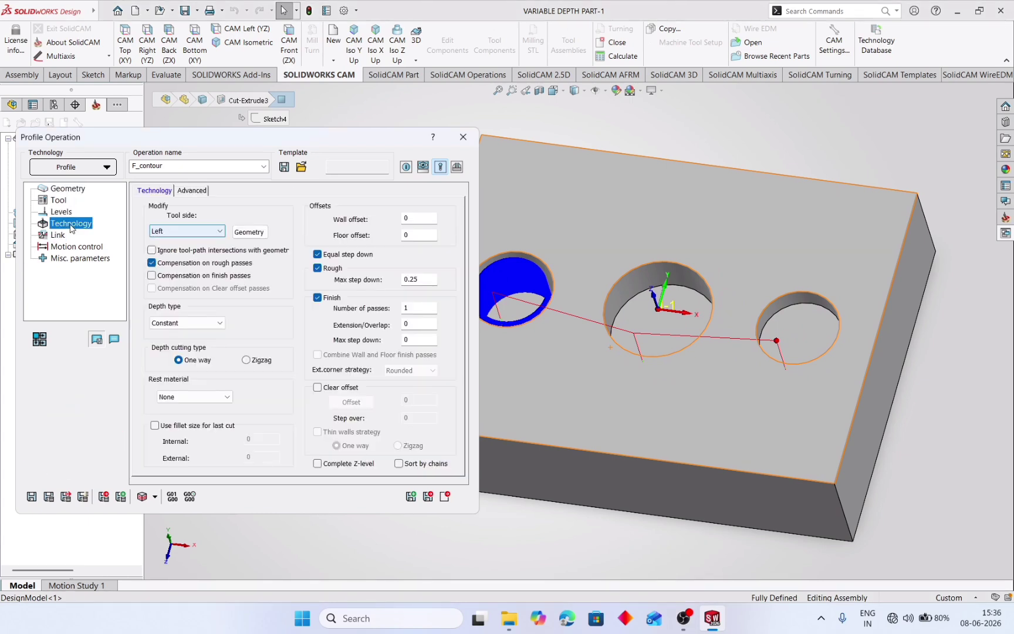
click(249, 232)
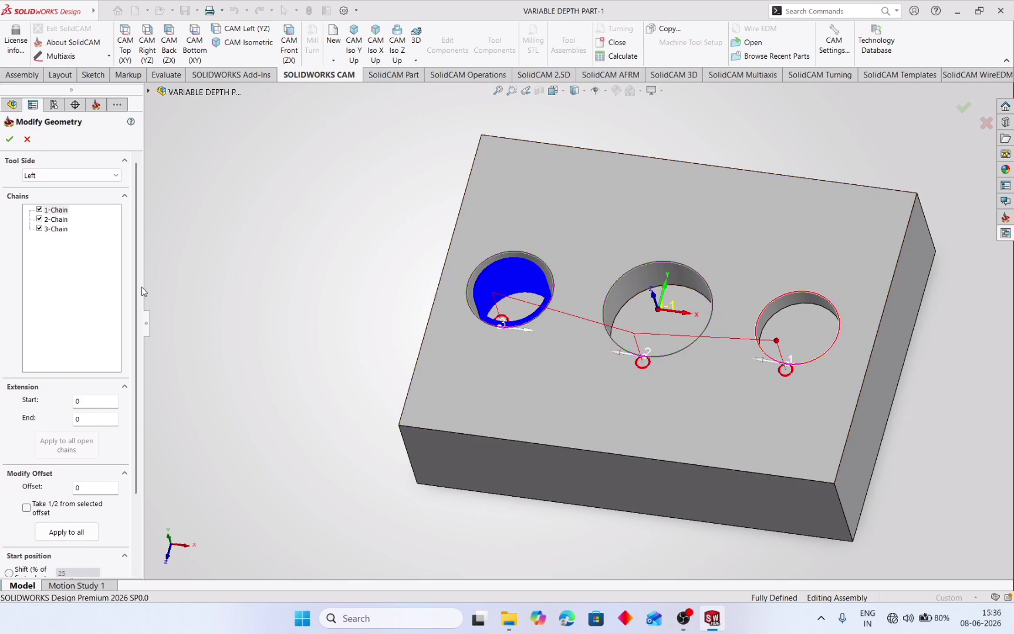
click(55, 219)
right_click(55, 219)
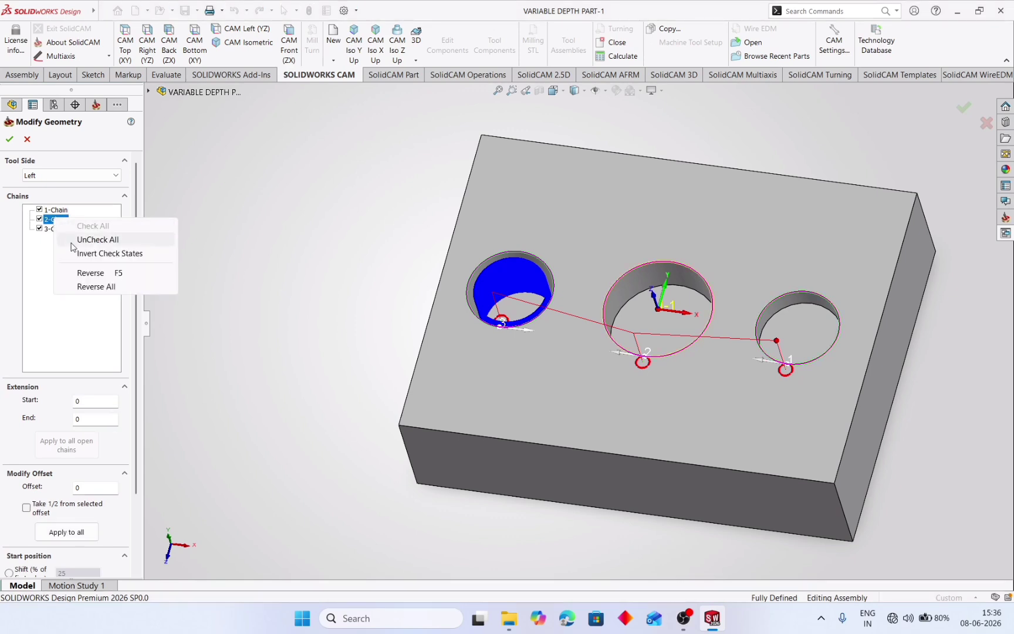
click(88, 275)
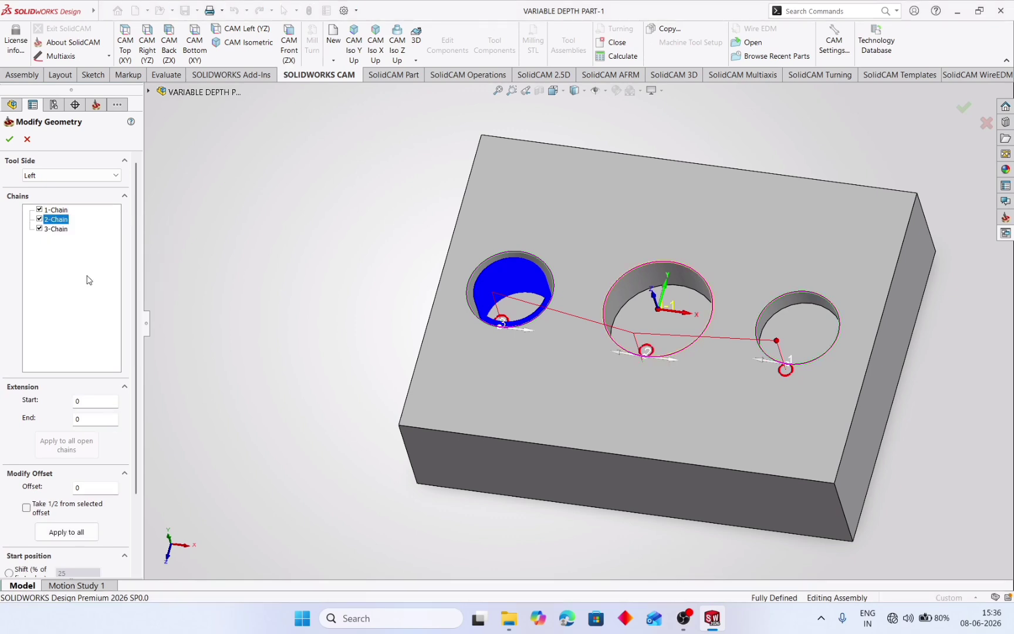
right_click(63, 231)
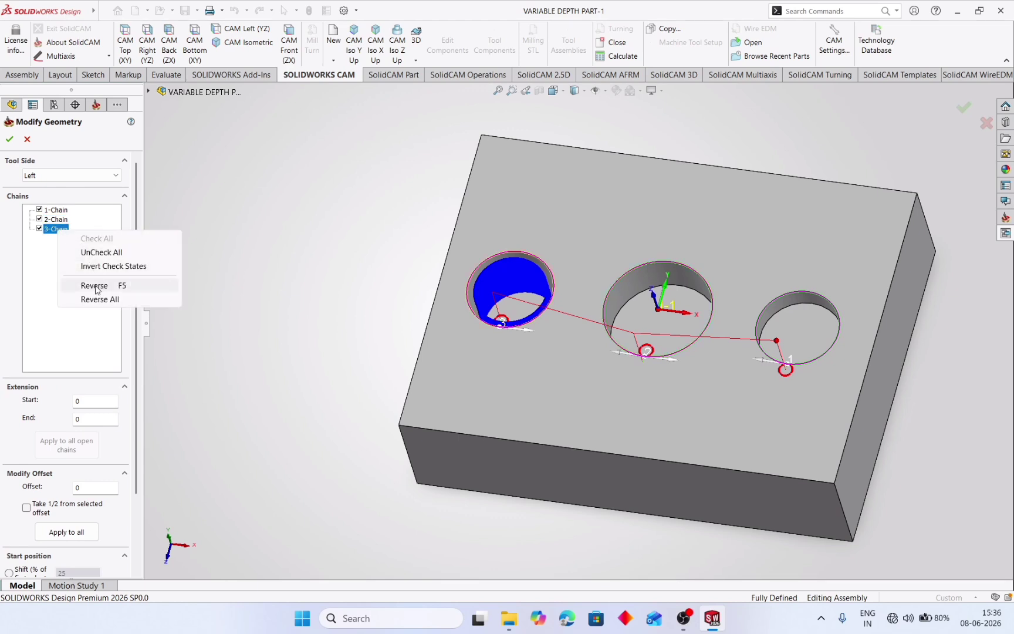
click(94, 286)
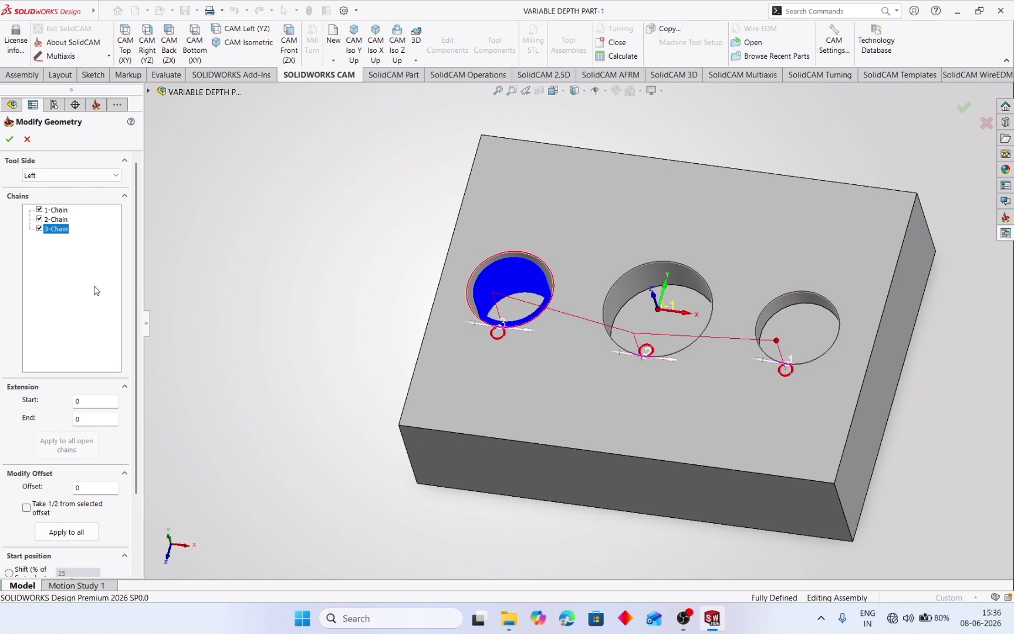
right_click(52, 235)
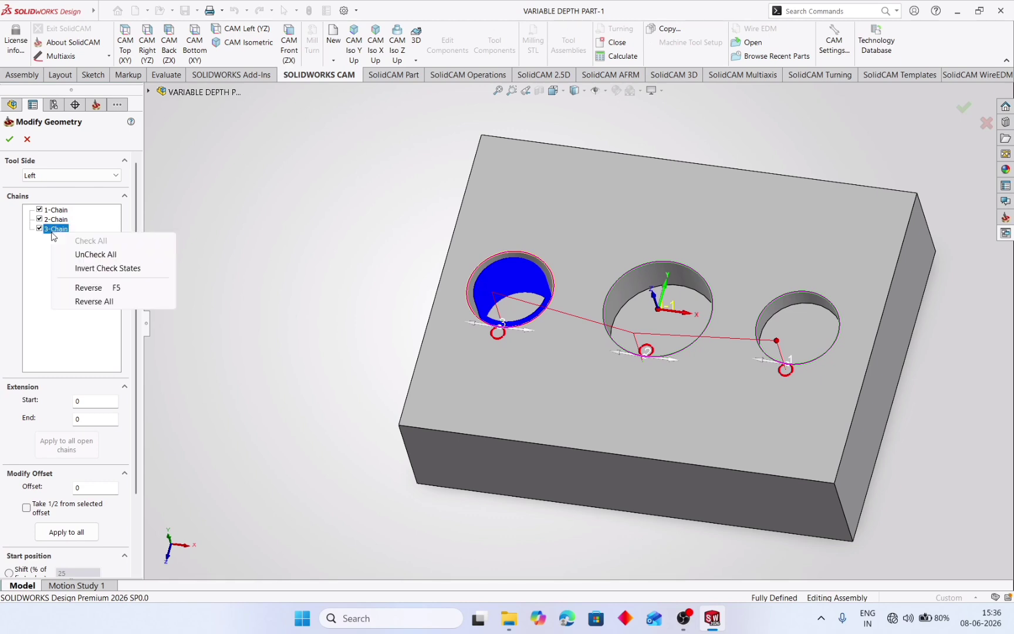
click(94, 286)
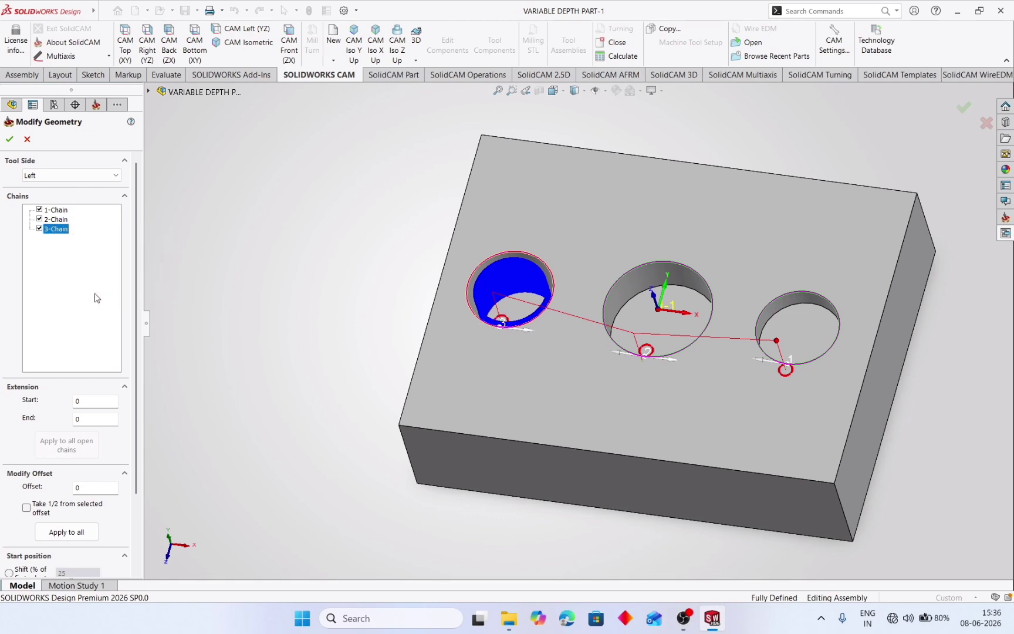
Reverse the direction of 1-Chain, accept the modified geometry, and save and calculate the operation again.
click(59, 210)
right_click(61, 210)
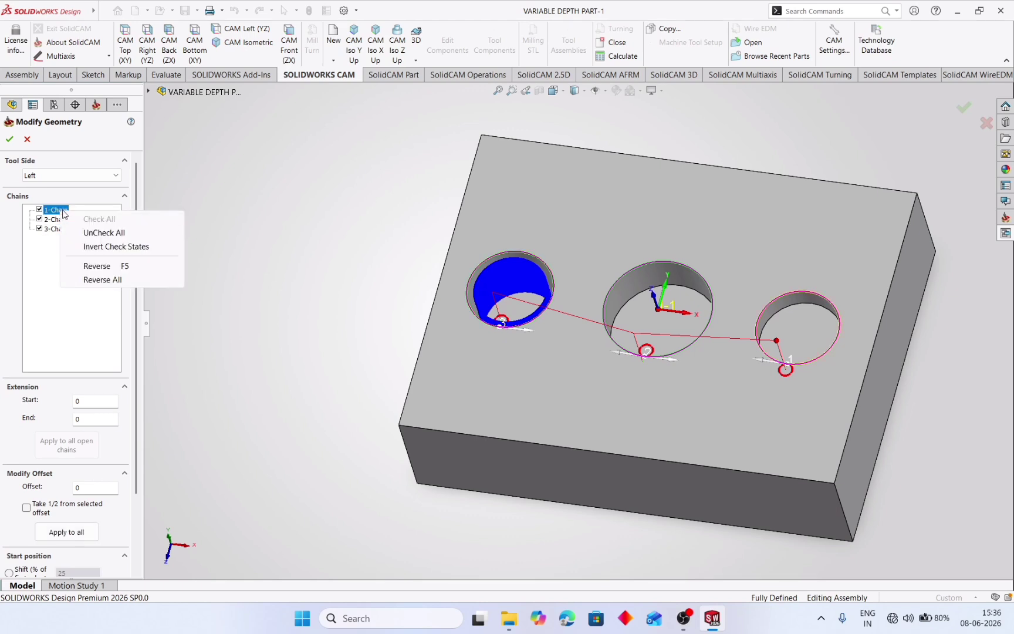
click(97, 267)
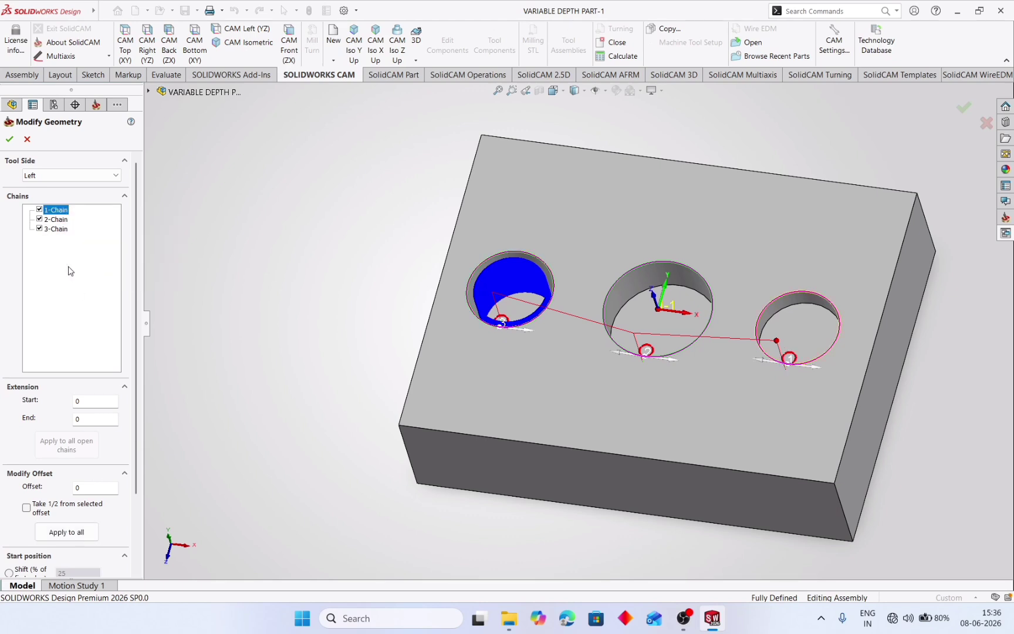
click(10, 140)
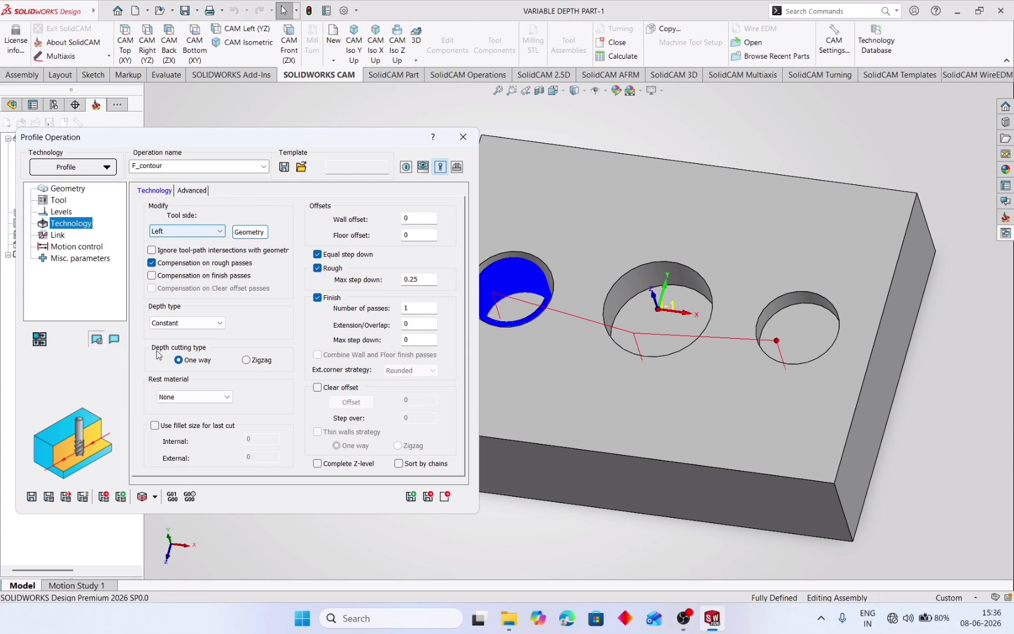
click(48, 497)
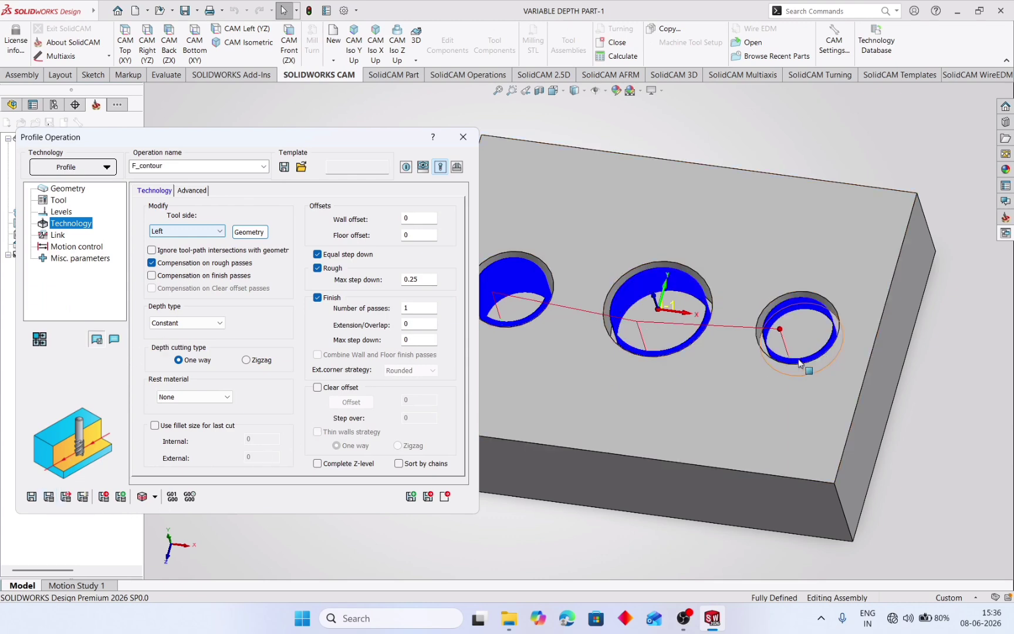
mouse_move(708, 396)
middle_down()
mouse_move(691, 407)
mouse_move(744, 351)
mouse_move(672, 347)
mouse_move(672, 371)
mouse_move(704, 388)
middle_up()
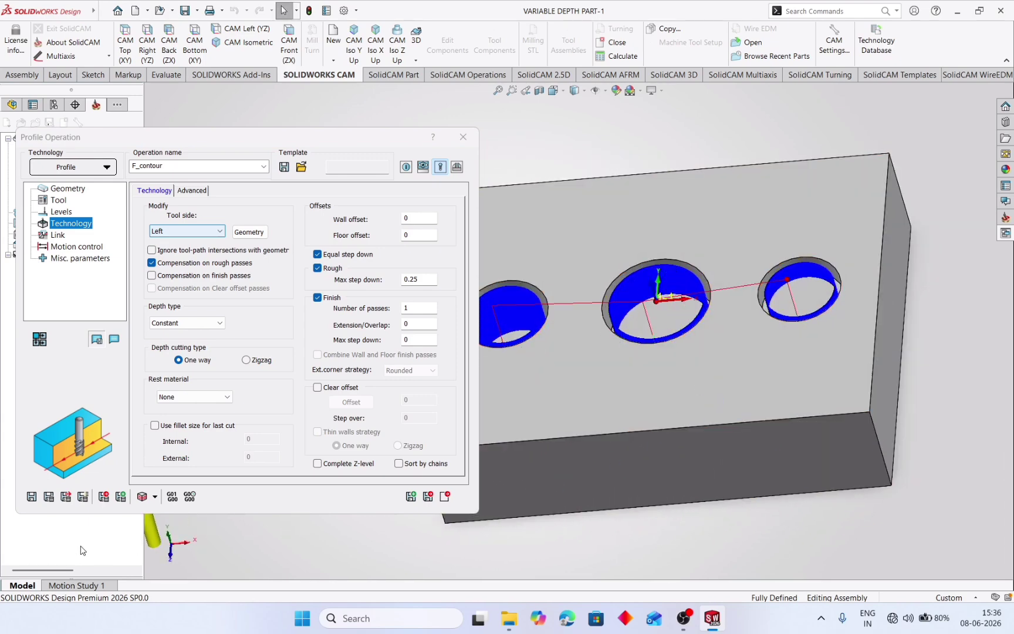
Simulate the profile operation in Host CAD mode at a reduced simulation speed.
click(141, 497)
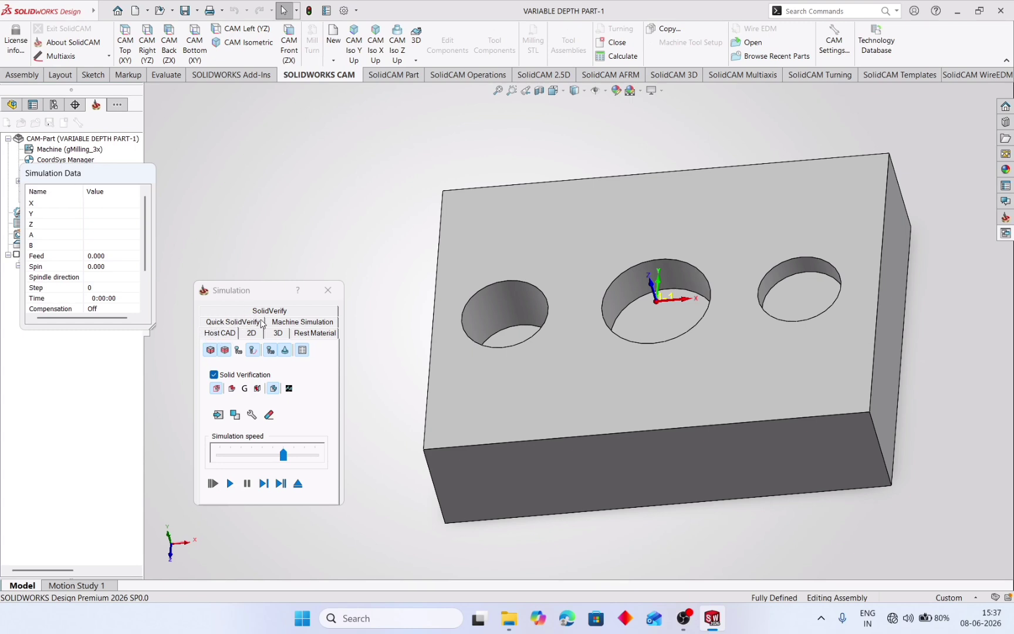
click(223, 334)
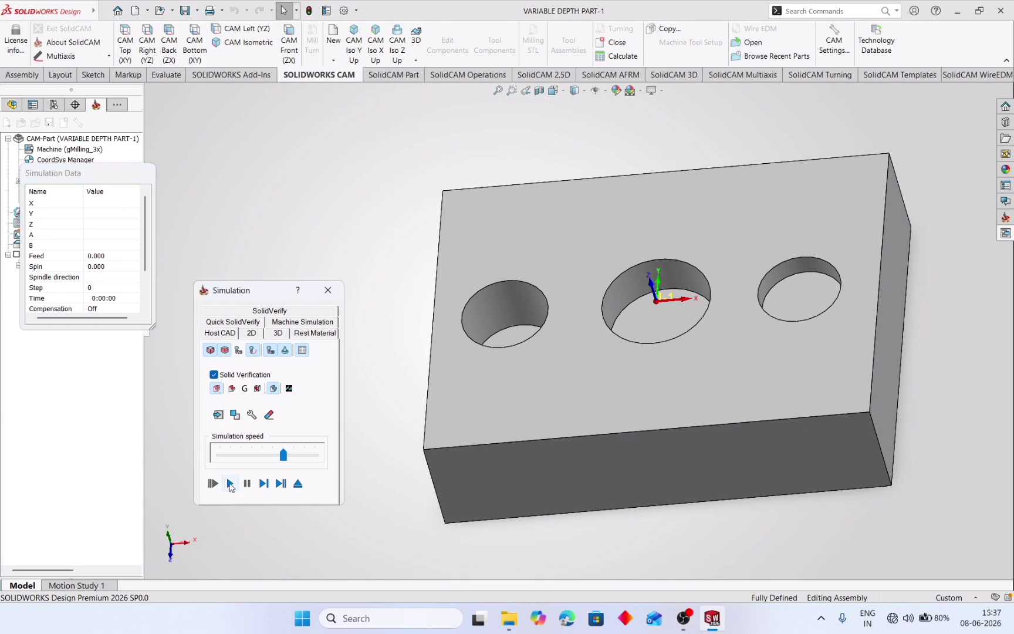
drag(232, 462, 232, 462)
click(229, 483)
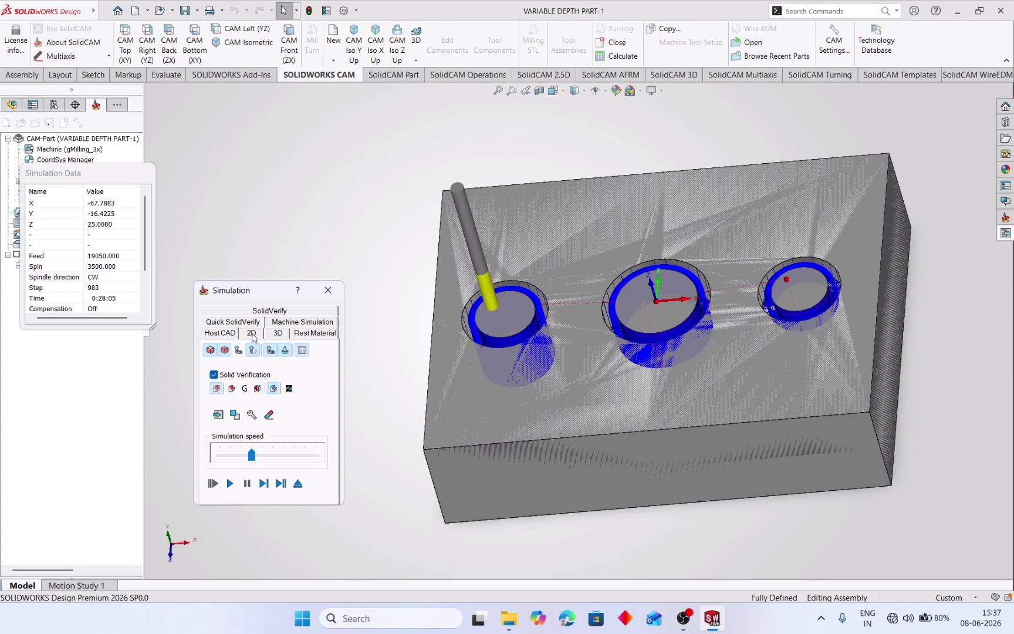
Run the Quick SolidVerify simulation of the pockets, varying the playback speed, and close the simulation.
click(232, 322)
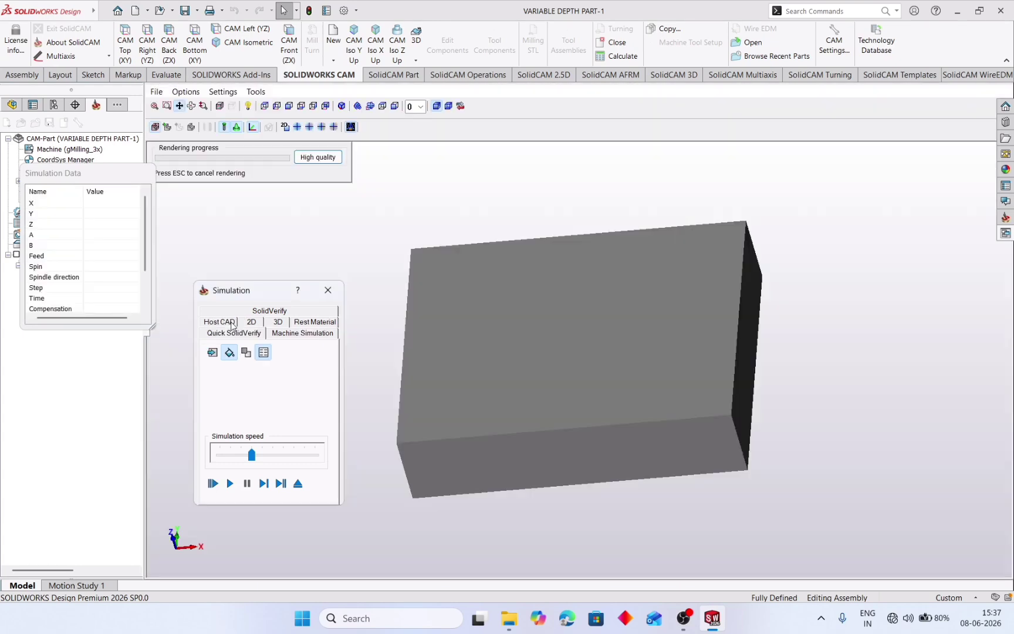
click(230, 485)
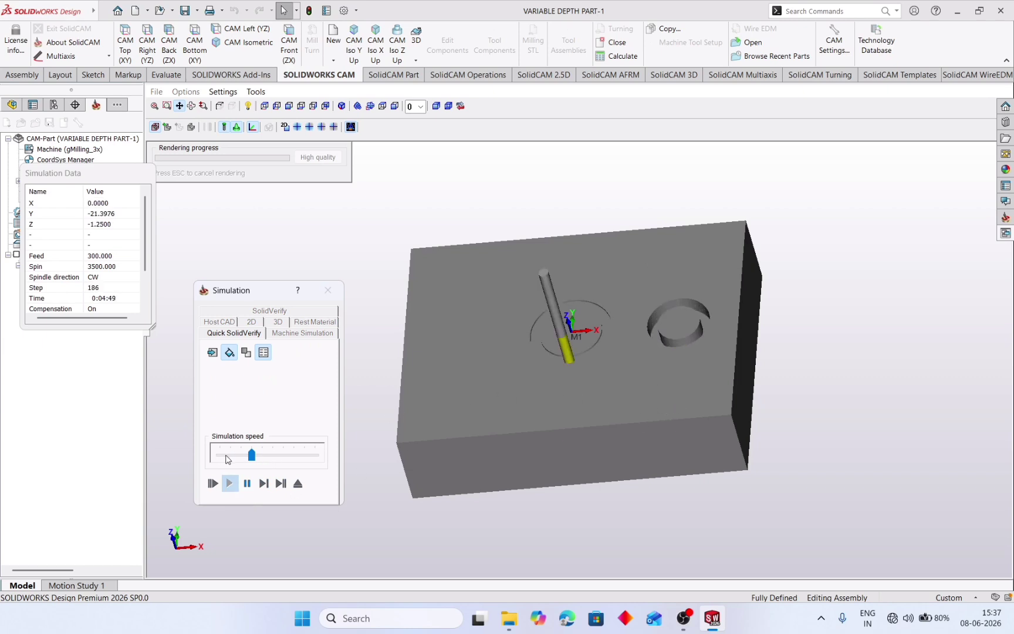
drag(251, 455, 229, 457)
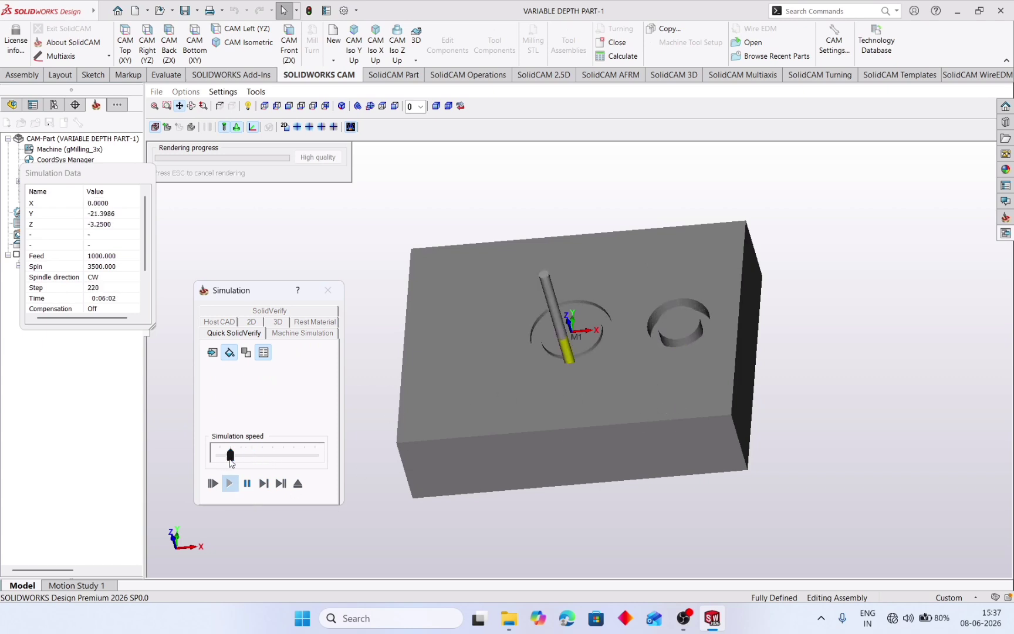
click(220, 461)
drag(220, 456, 262, 458)
click(300, 458)
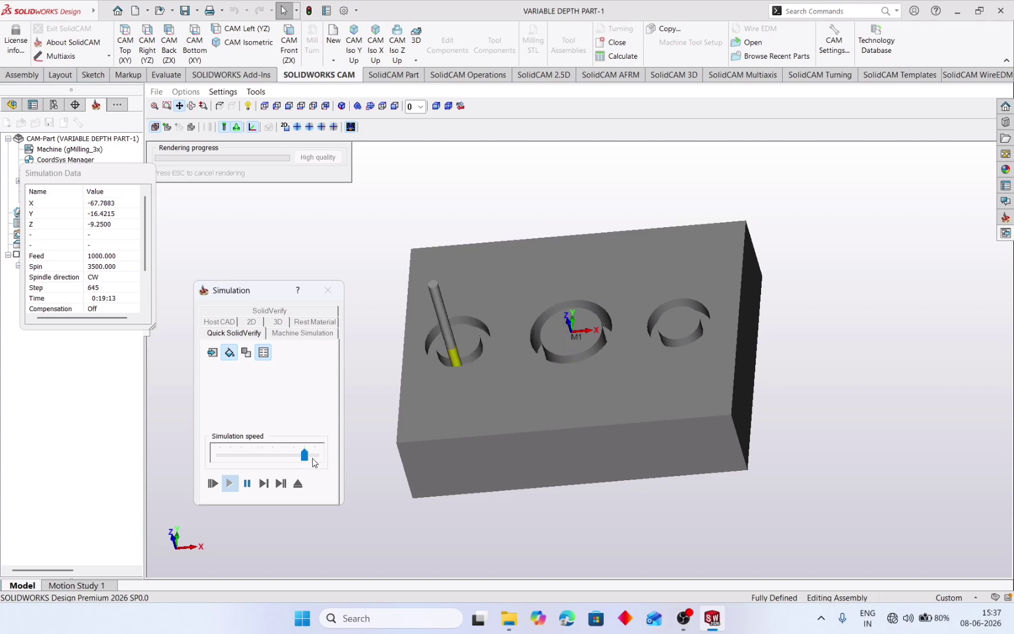
click(326, 293)
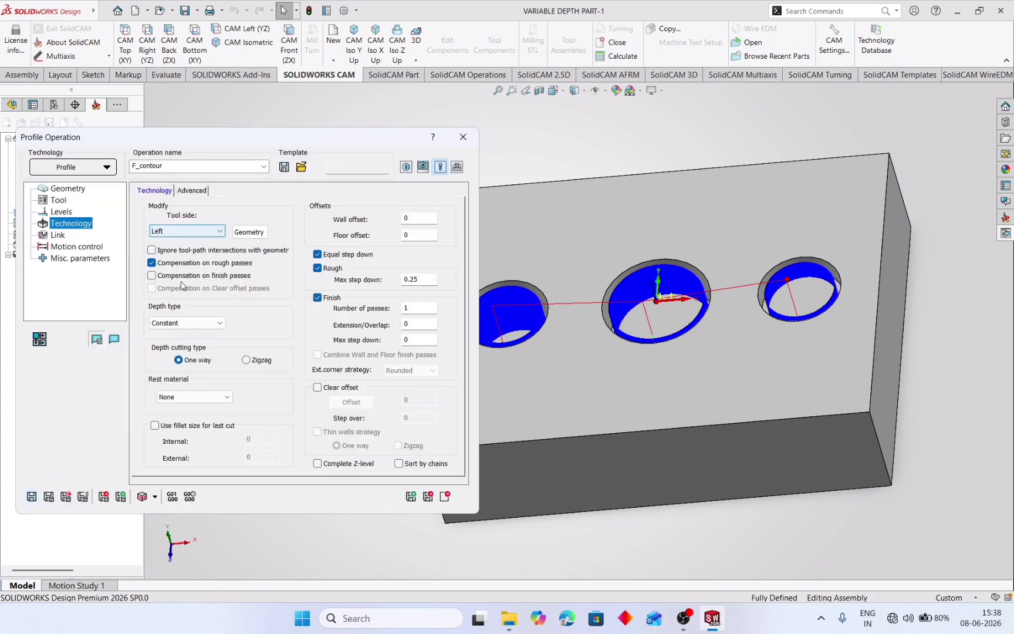
Enable a clear offset of 15 with a step over of 5 and the thin walls strategy, and save and calculate the operation.
click(318, 387)
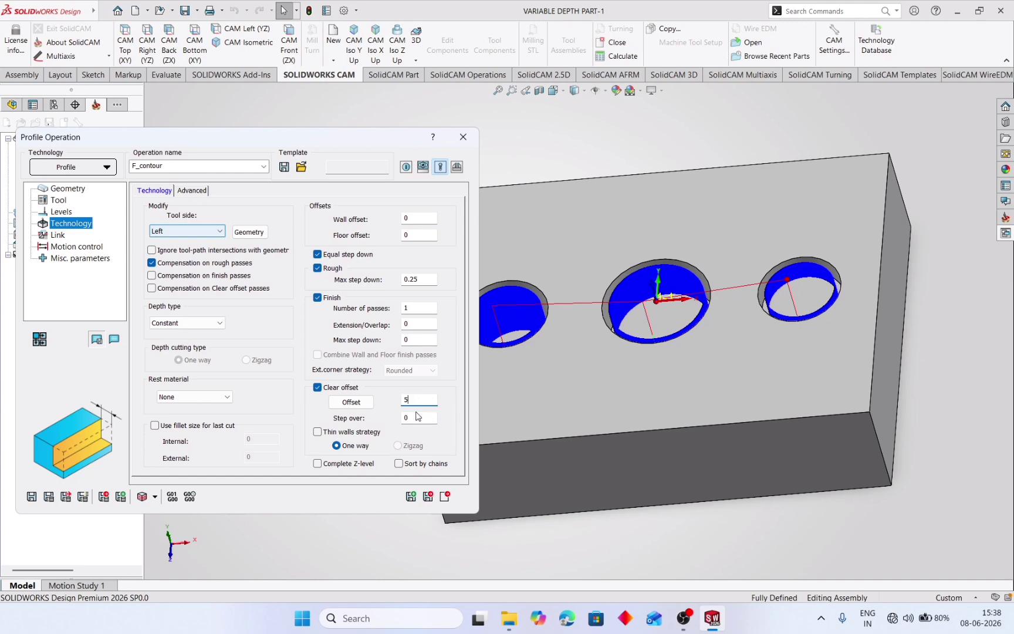
click(418, 417)
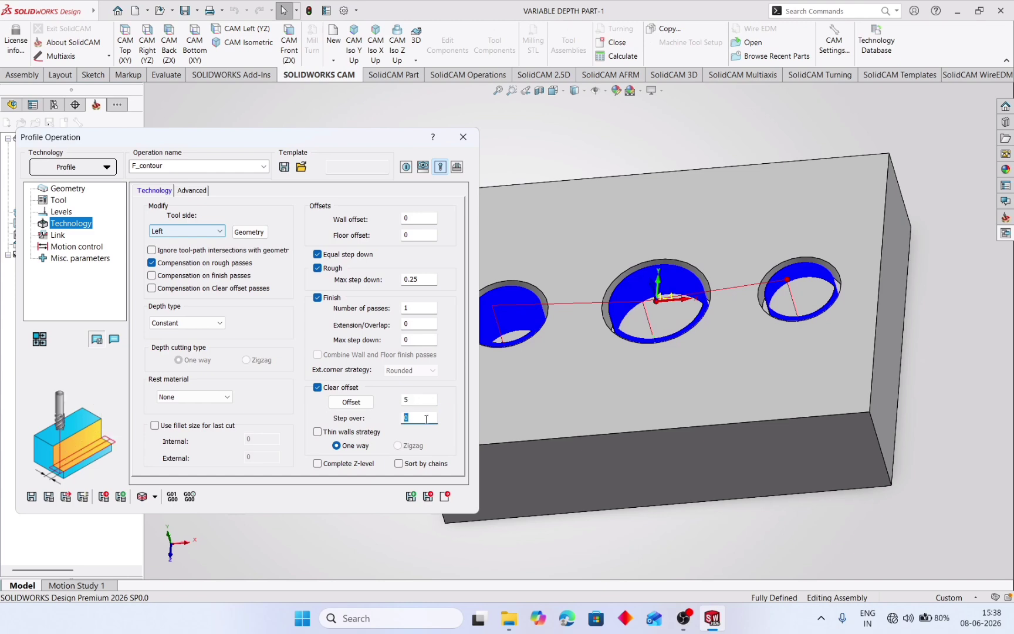
click(409, 401)
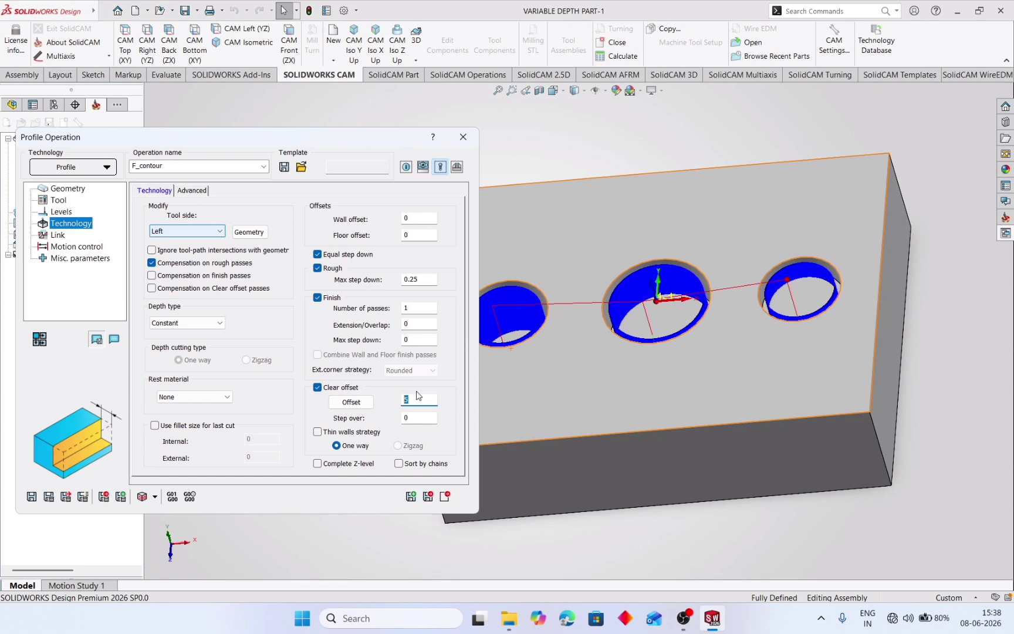
double_click(412, 417)
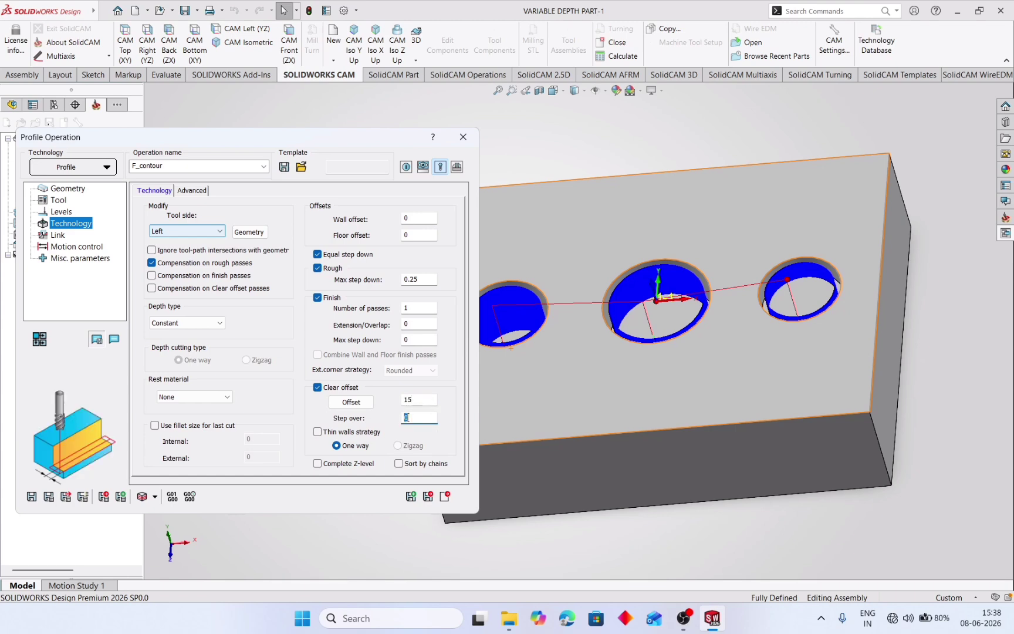
text(5)
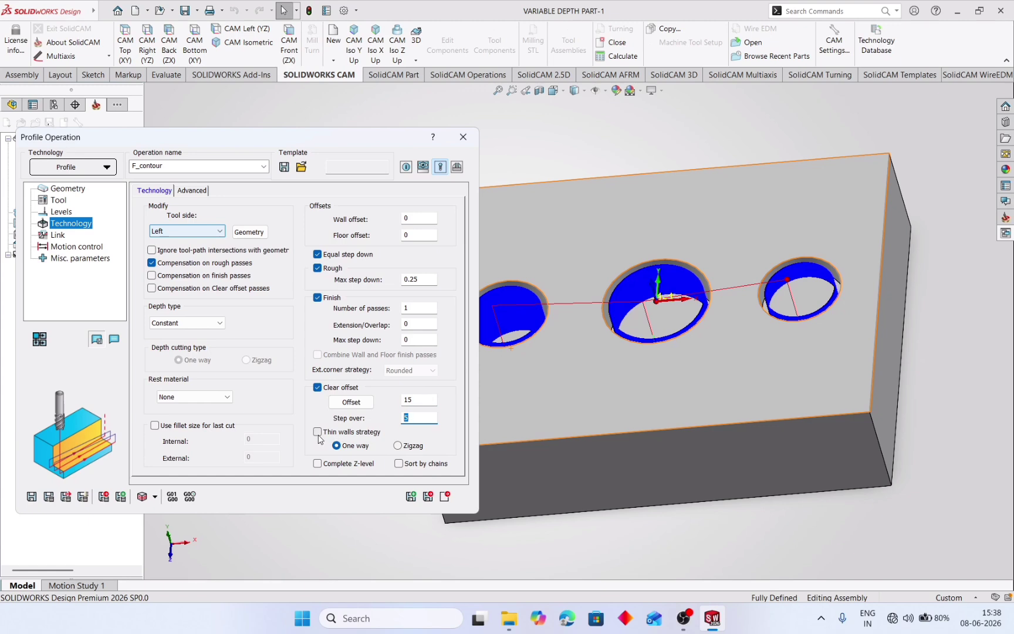
click(317, 433)
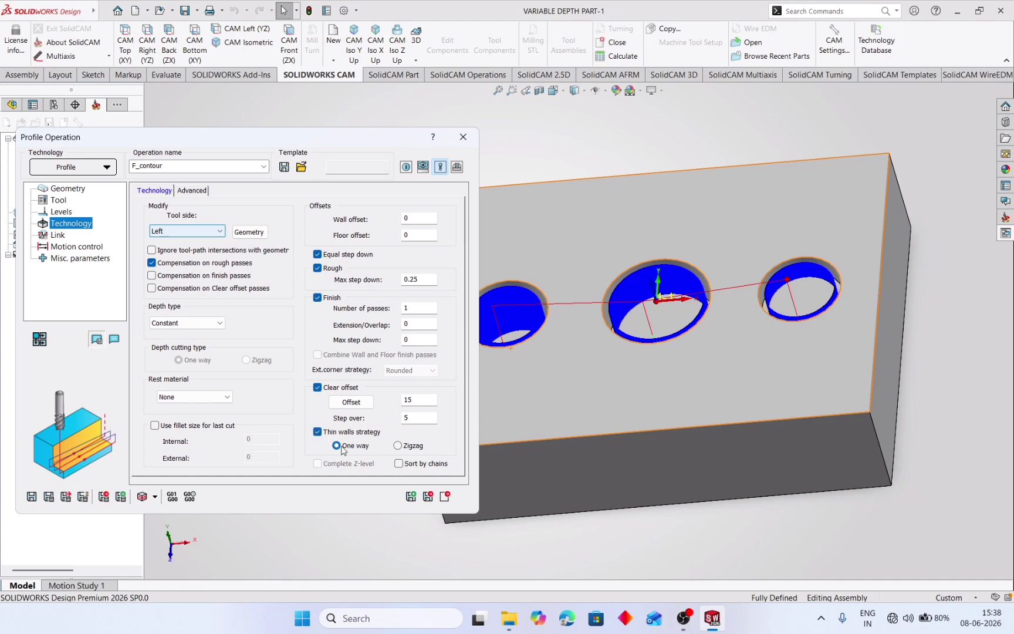
click(48, 497)
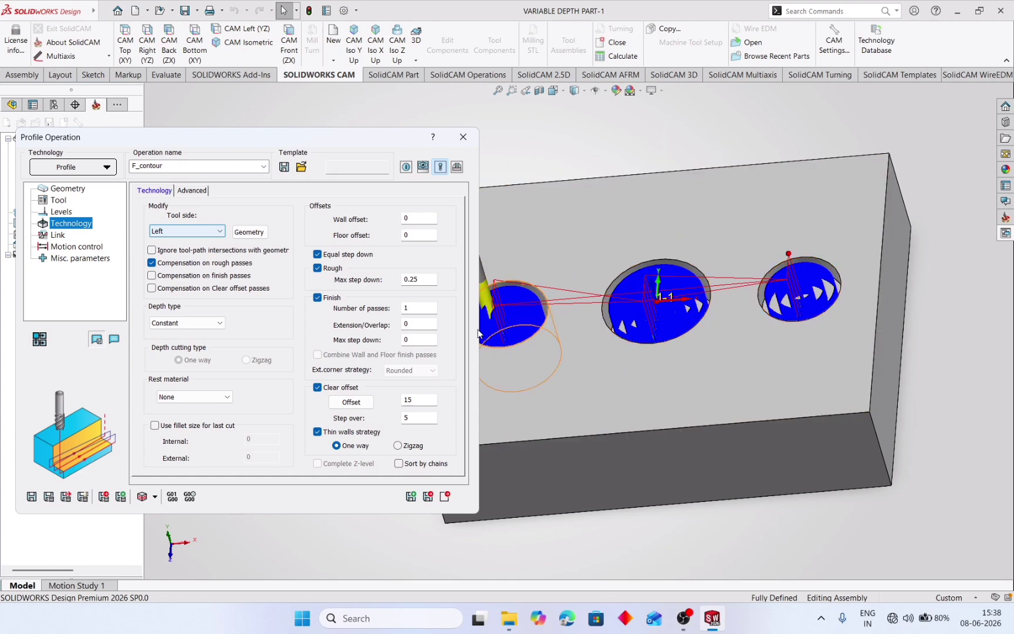
Simulate the clear offset passes in Host CAD mode, reducing the simulation speed during playback, and close the simulation.
click(142, 497)
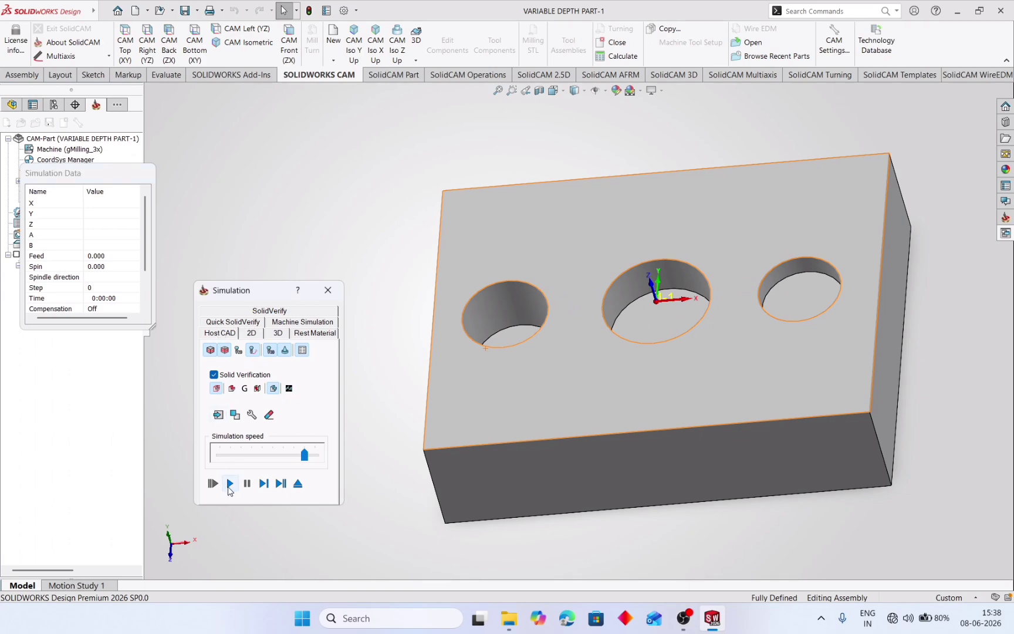
click(230, 484)
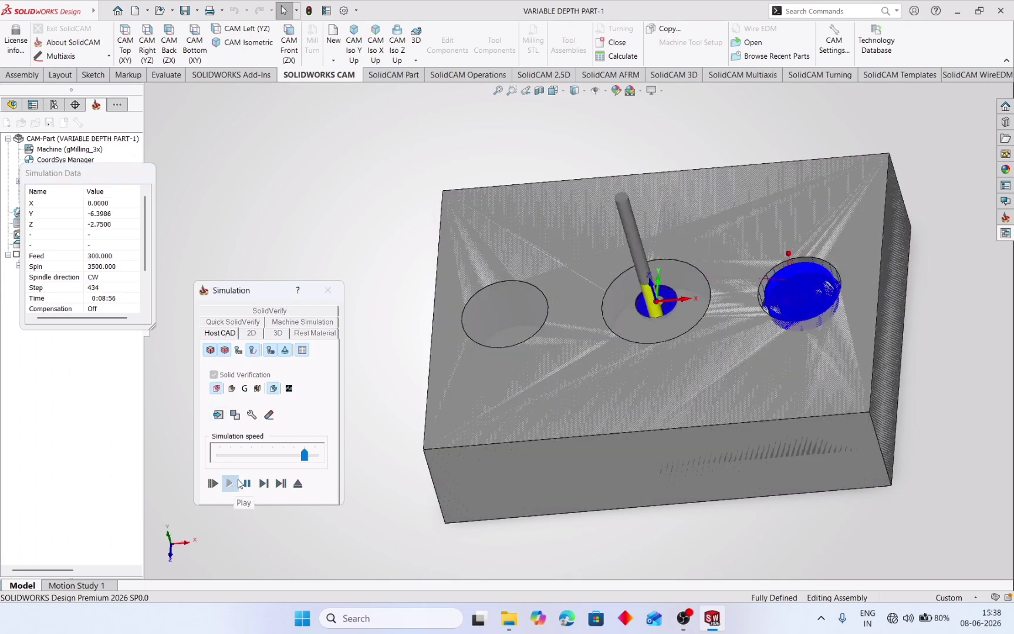
click(279, 458)
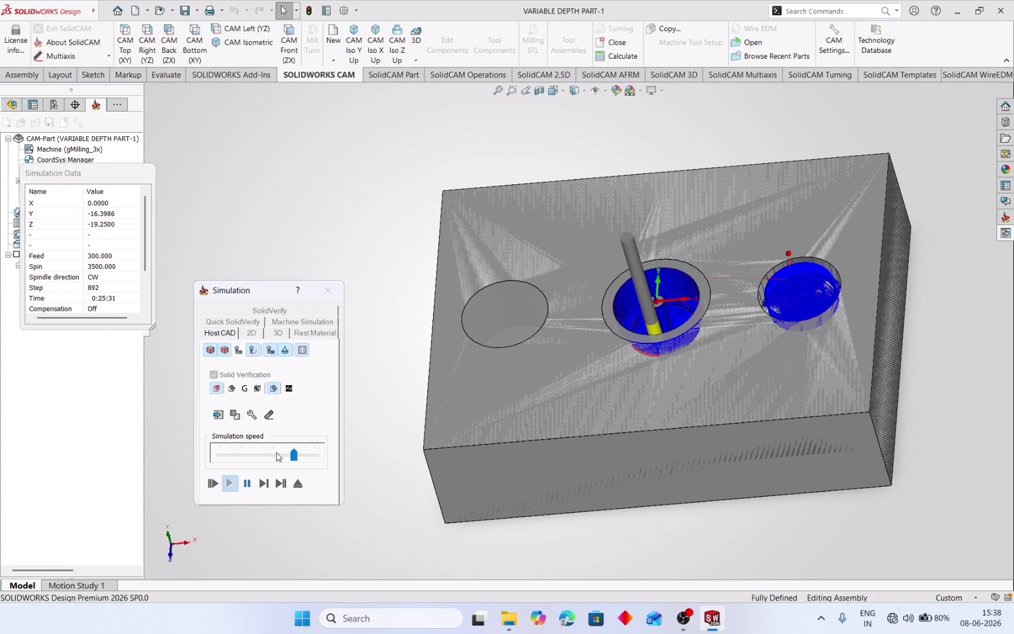
click(249, 457)
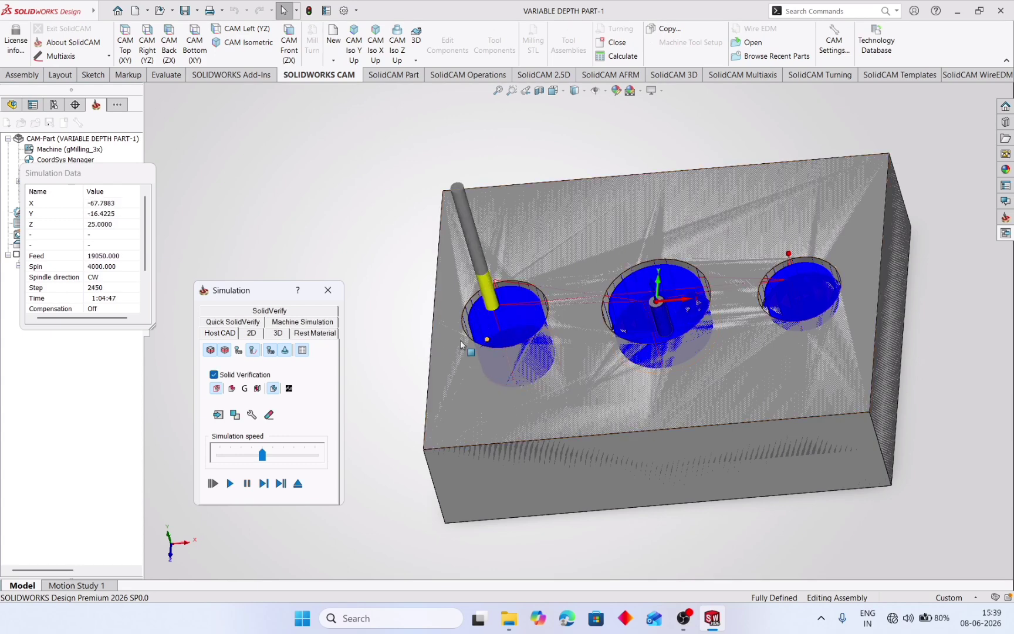
click(327, 288)
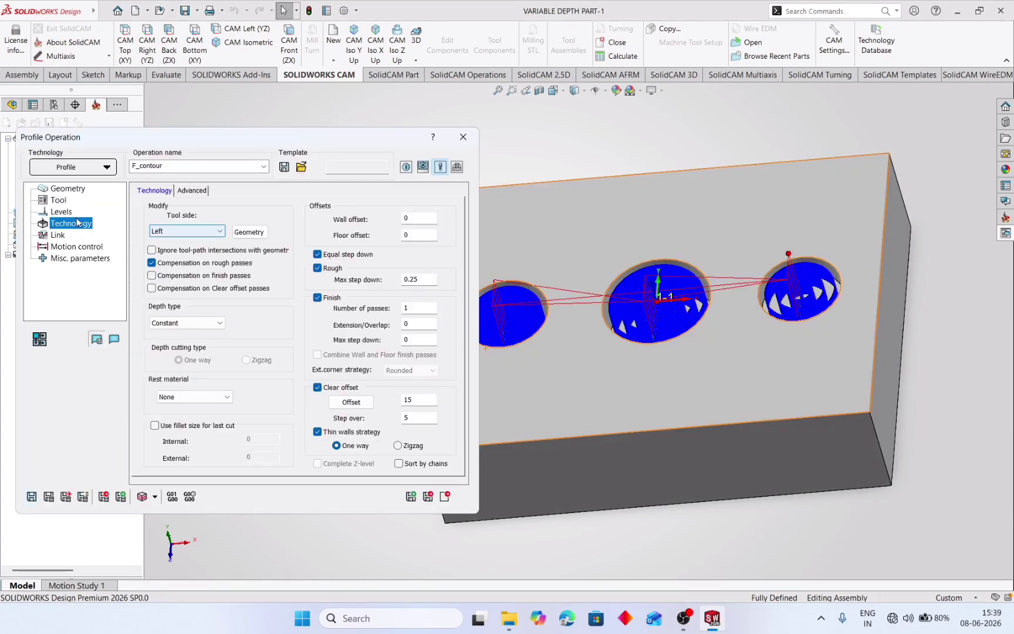
Set the operation's end mill diameter to 10 mm and save and calculate the operation.
click(59, 200)
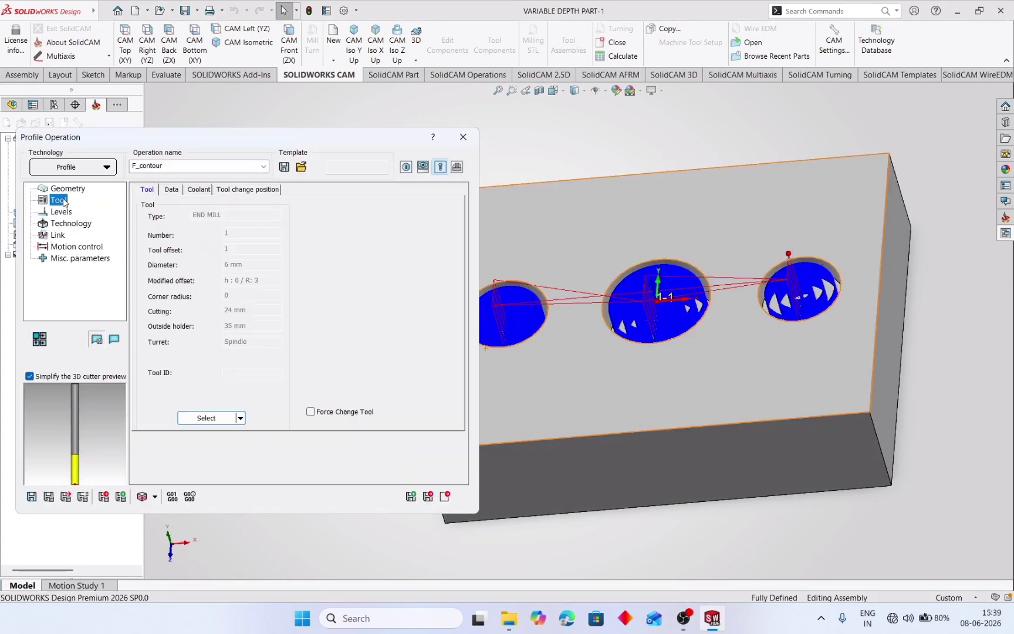
click(211, 418)
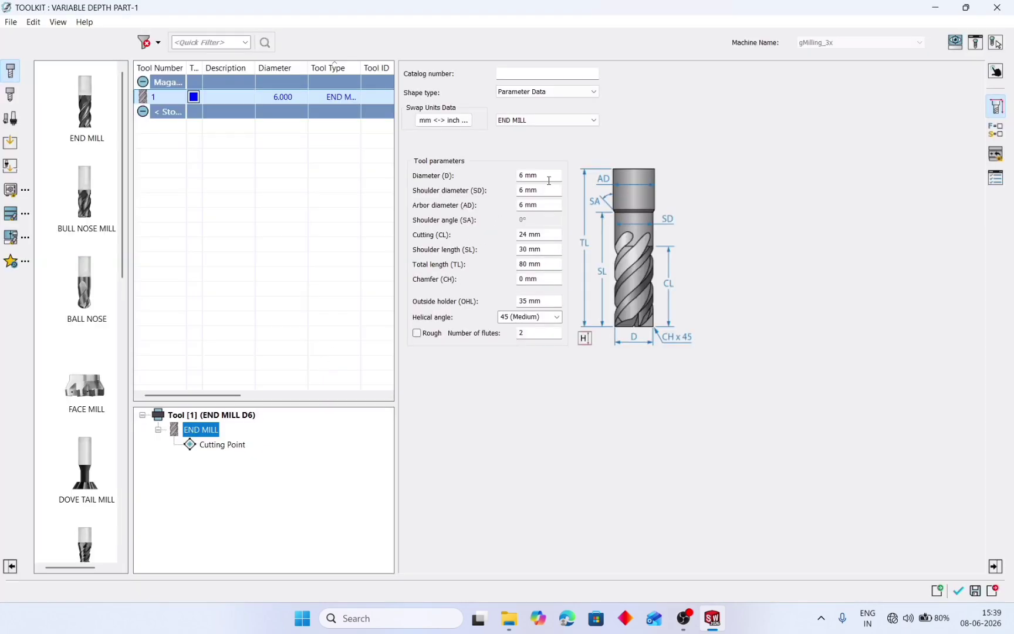
drag(548, 177, 518, 177)
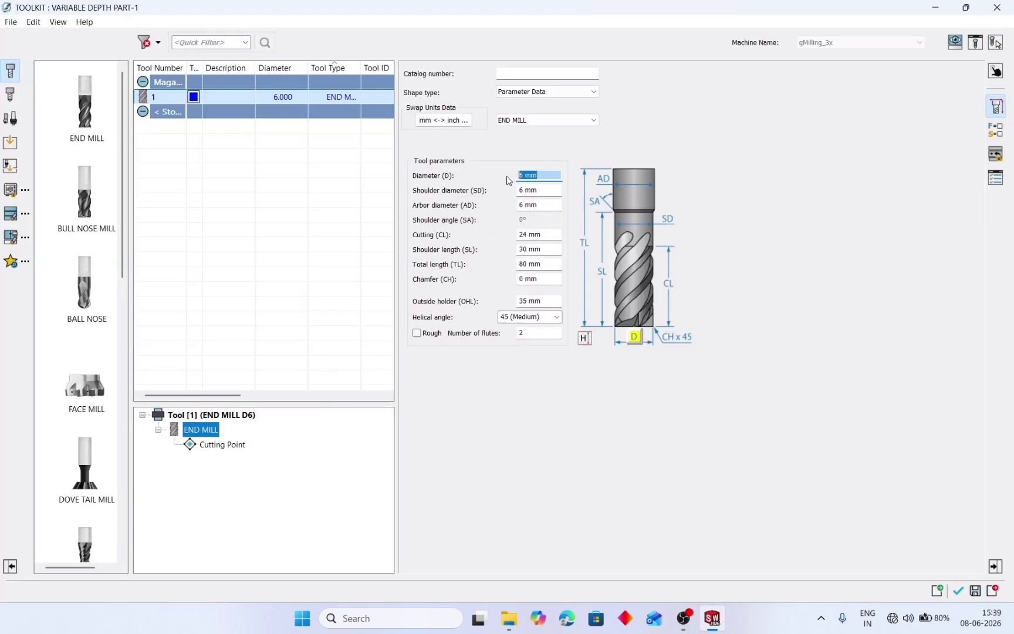
text(10)
key(Tab)
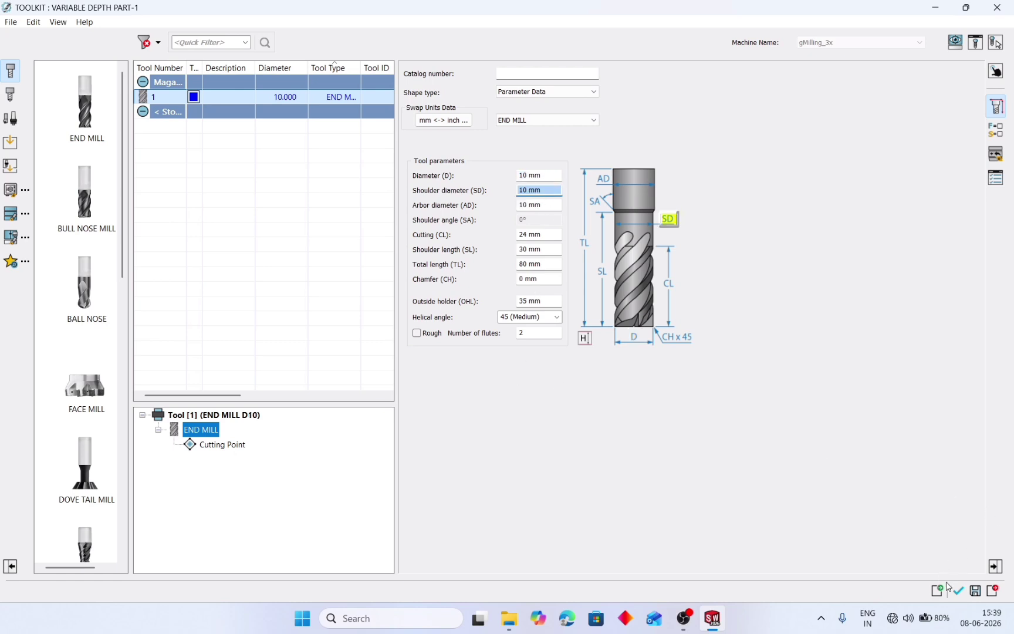
click(958, 591)
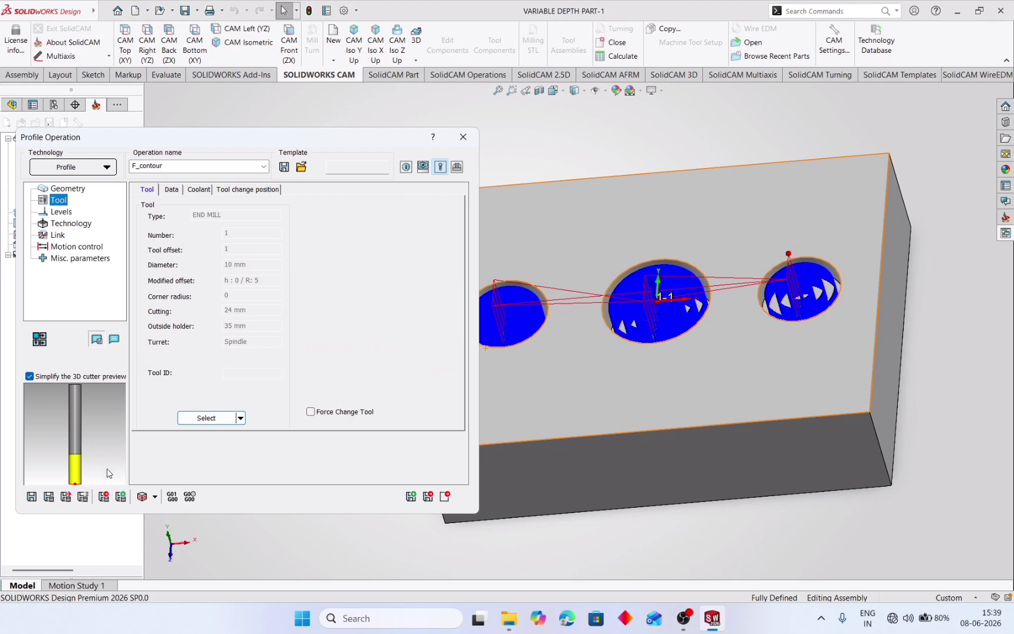
click(141, 497)
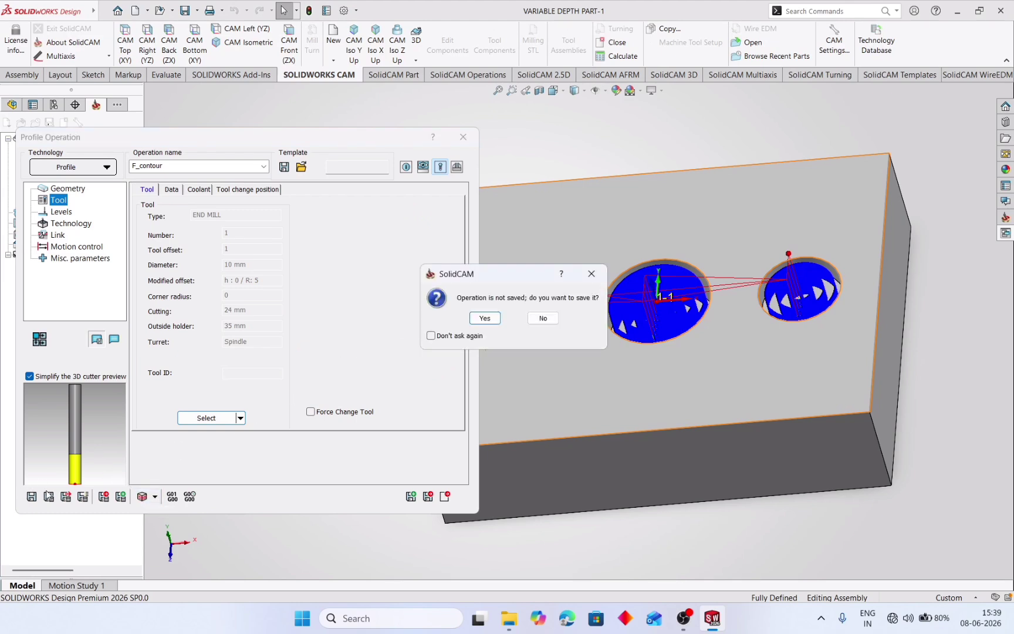
click(593, 277)
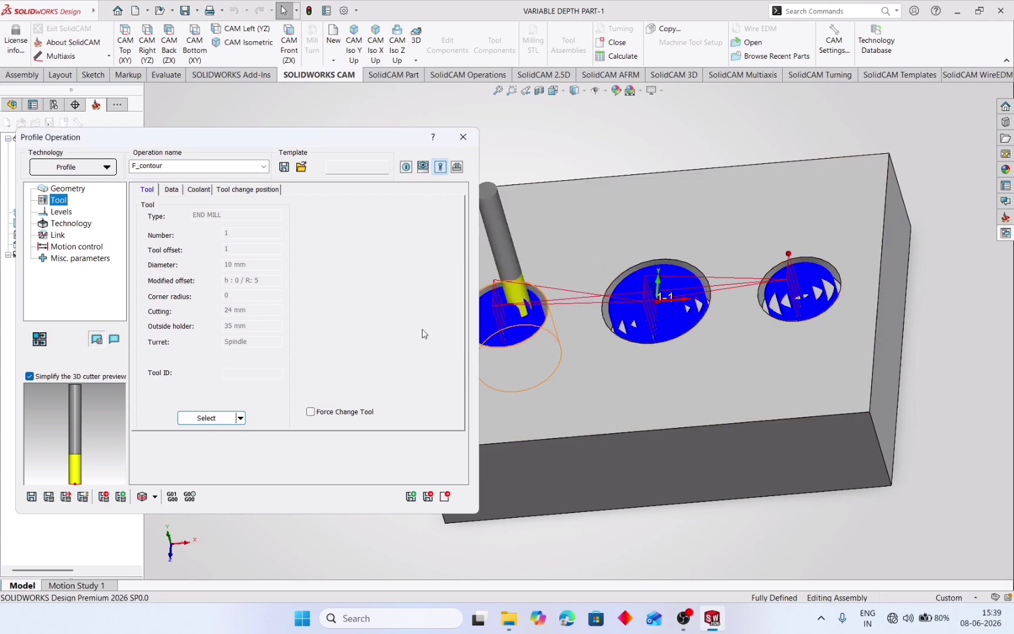
click(49, 502)
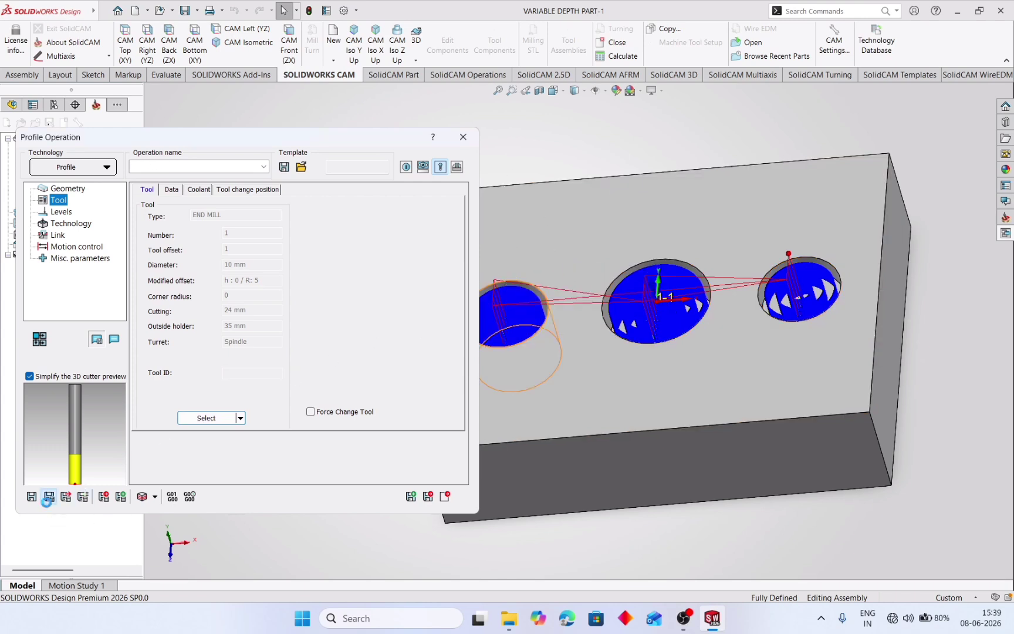
Simulate the operation with the 10 mm end mill in Host CAD mode, raising the simulation speed during playback.
click(137, 497)
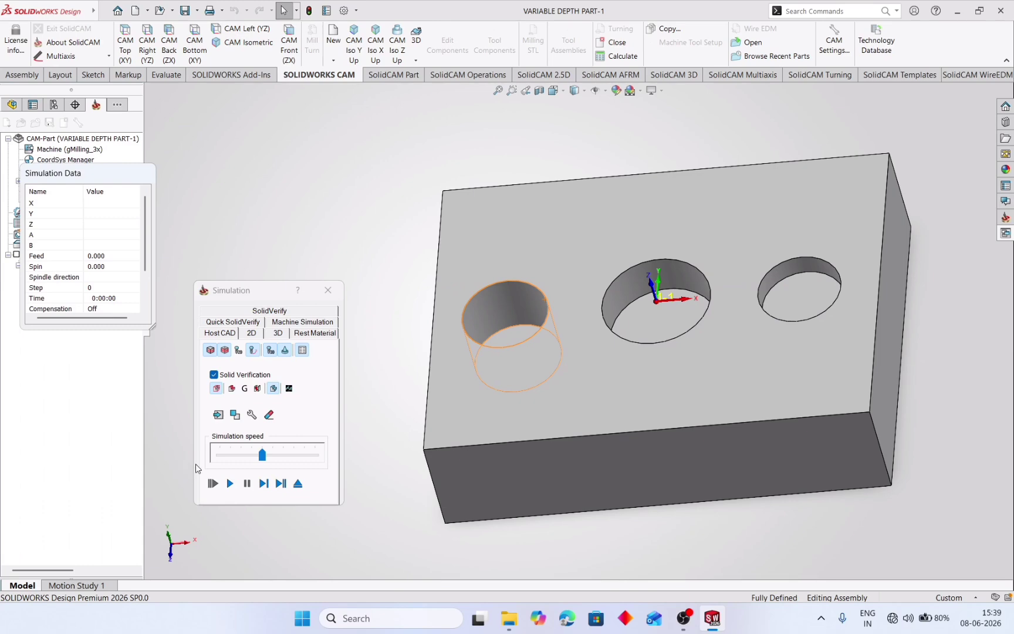
click(230, 483)
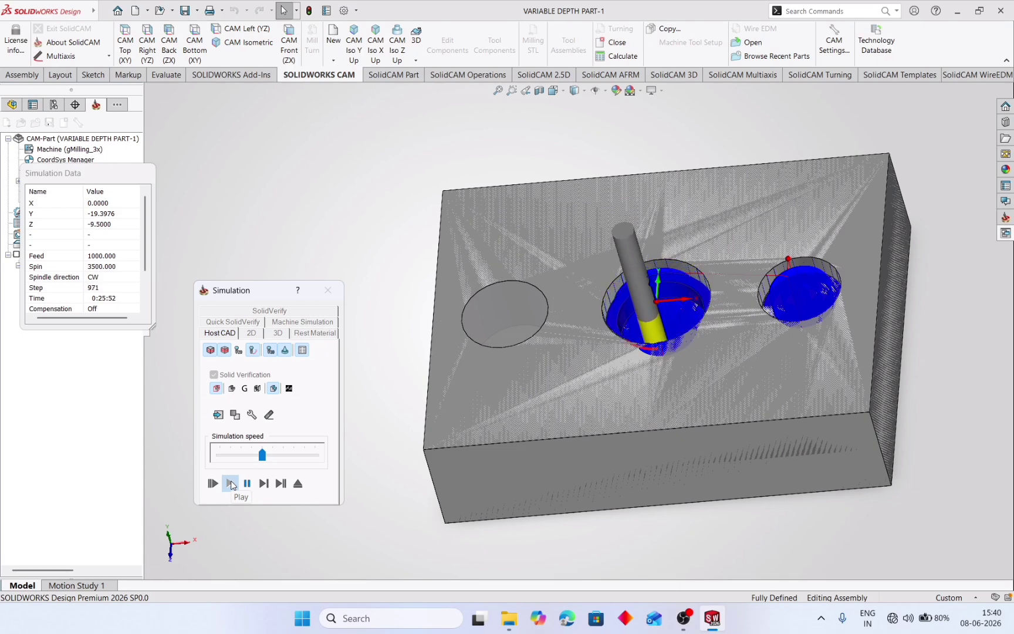
click(304, 456)
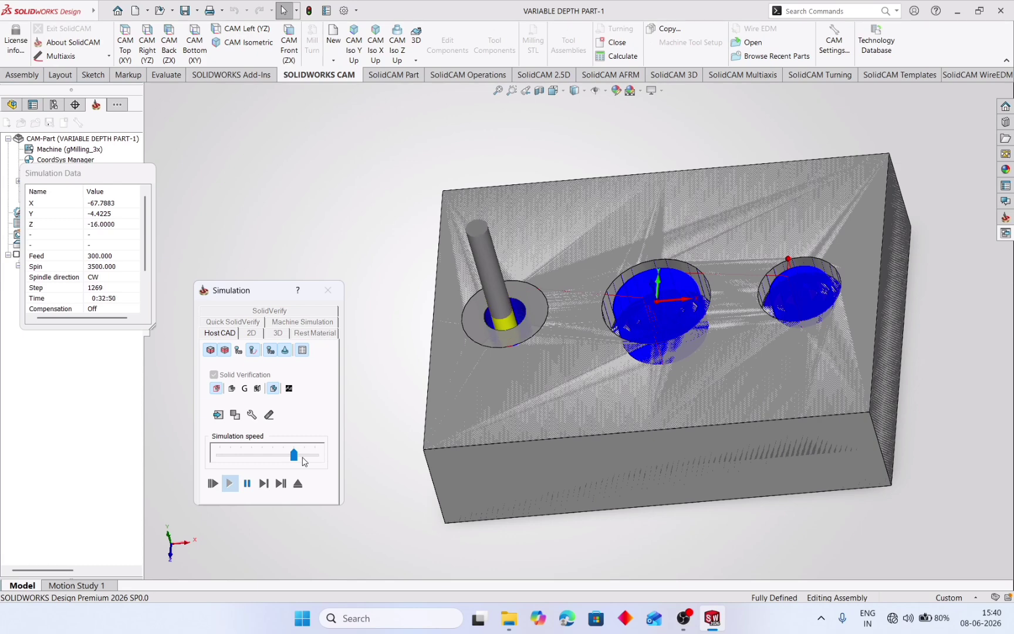
click(310, 457)
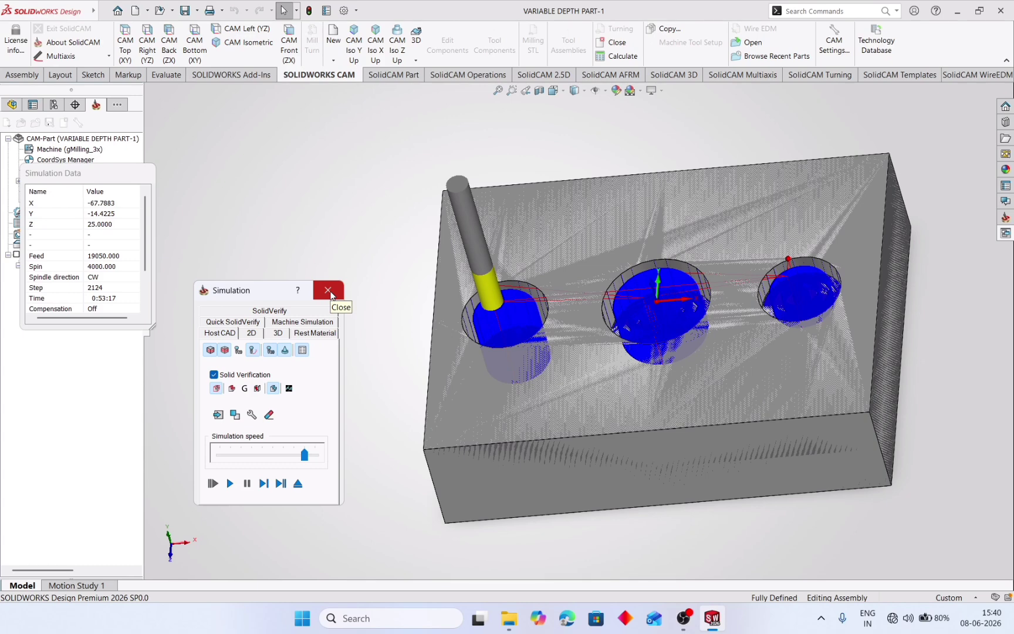
Run the 3D simulation of the three pockets, slowing down and speeding up playback, and close it while paused.
click(274, 333)
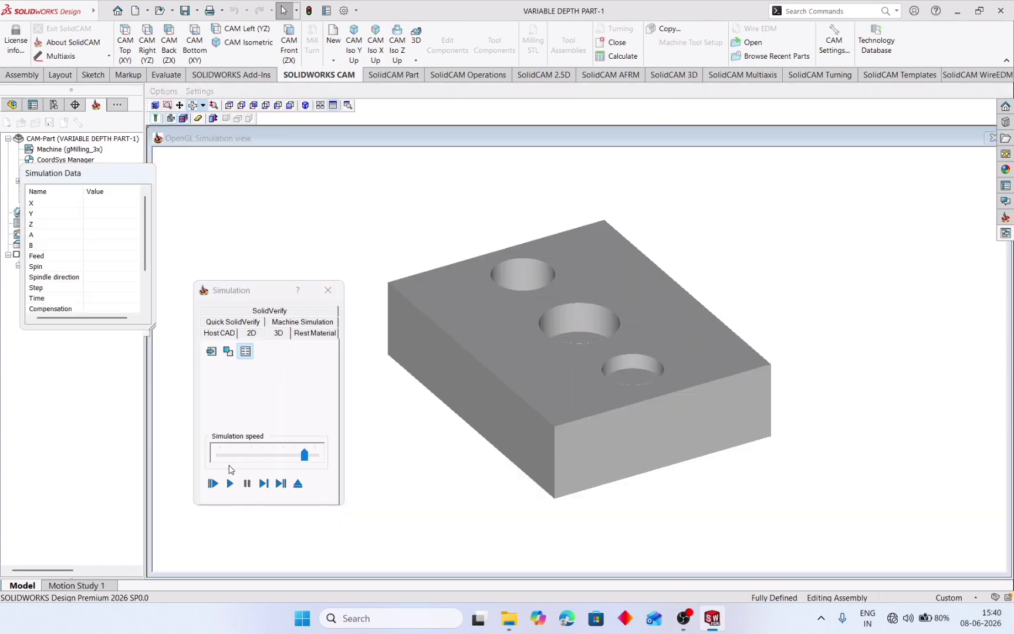
click(228, 485)
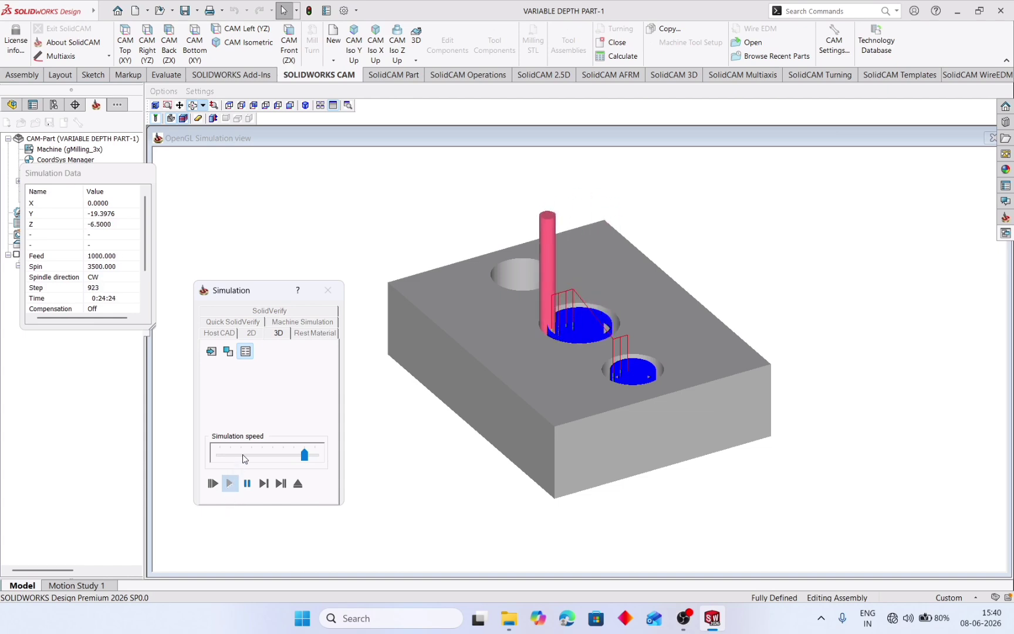
click(238, 453)
click(230, 456)
click(230, 456)
click(231, 457)
click(230, 457)
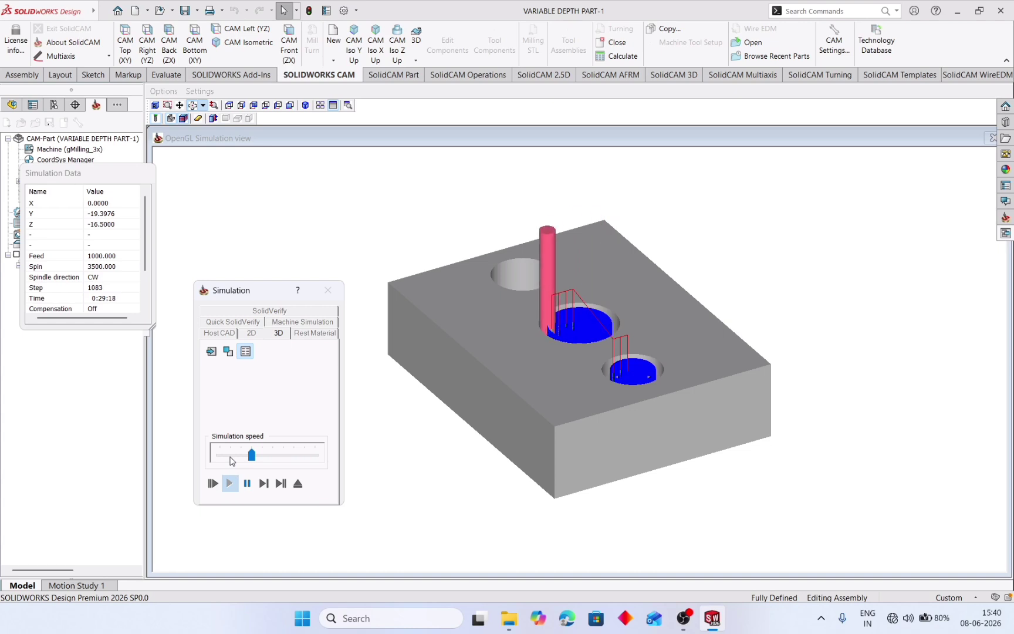
click(298, 458)
click(307, 458)
click(309, 458)
click(309, 458)
click(310, 459)
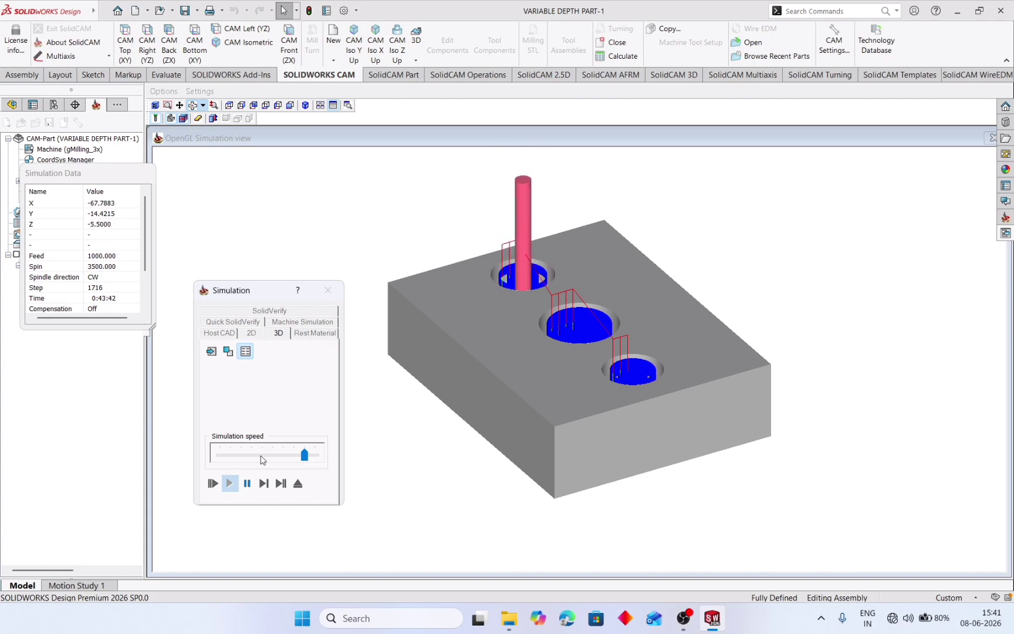
click(247, 483)
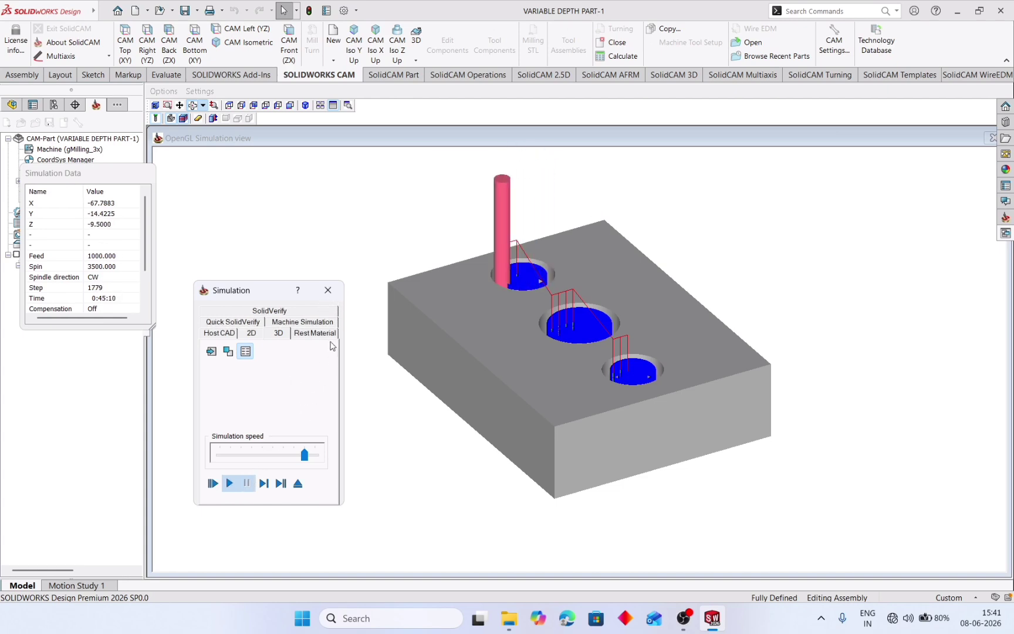
click(328, 289)
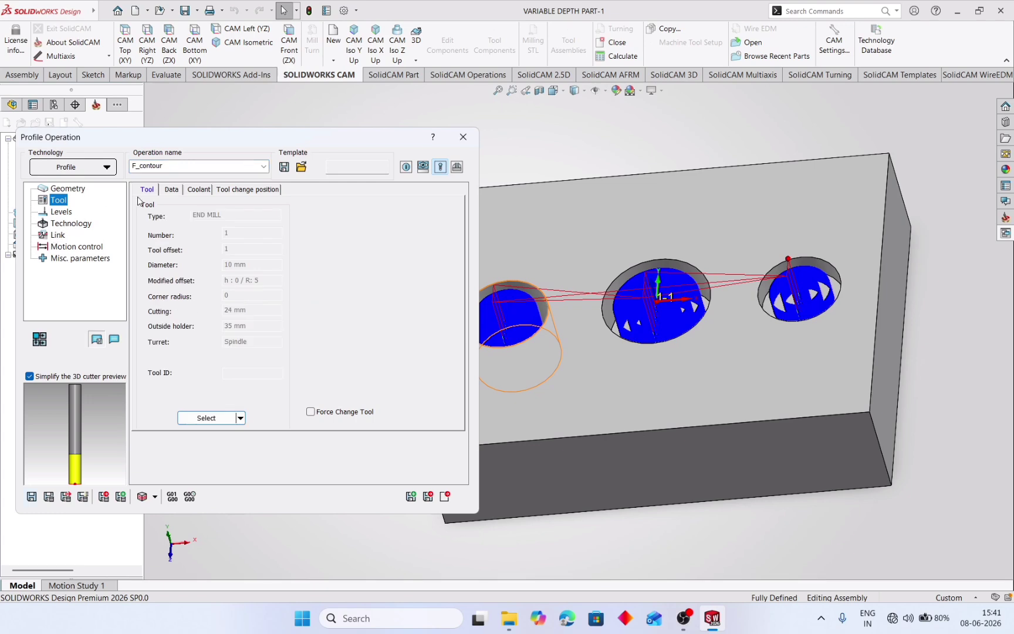
Review the tool's feed and spin data, coolant options and tool change position, and close the profile operation.
click(172, 189)
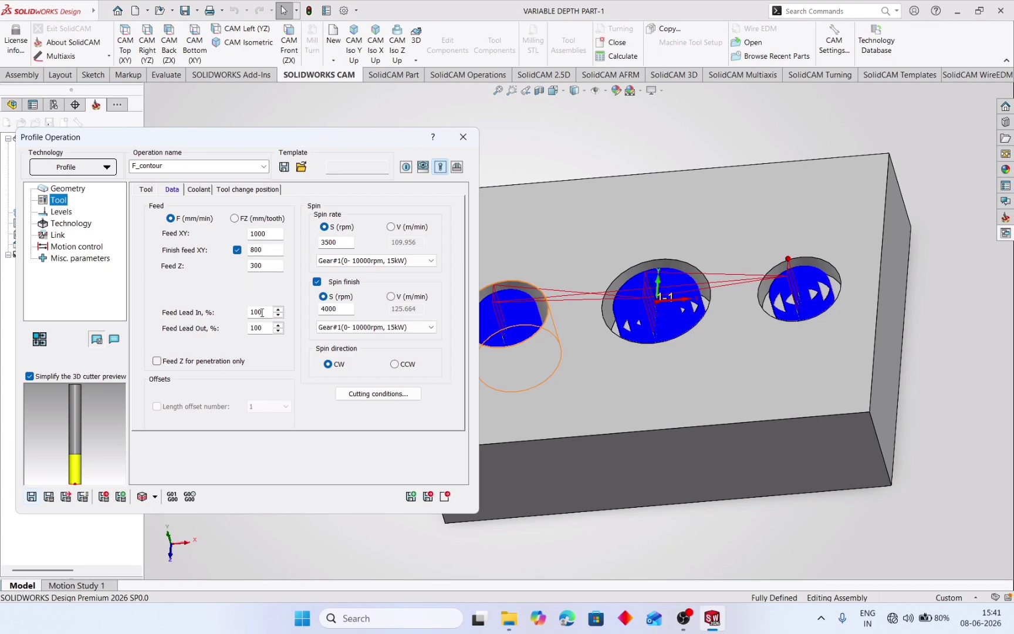
click(200, 191)
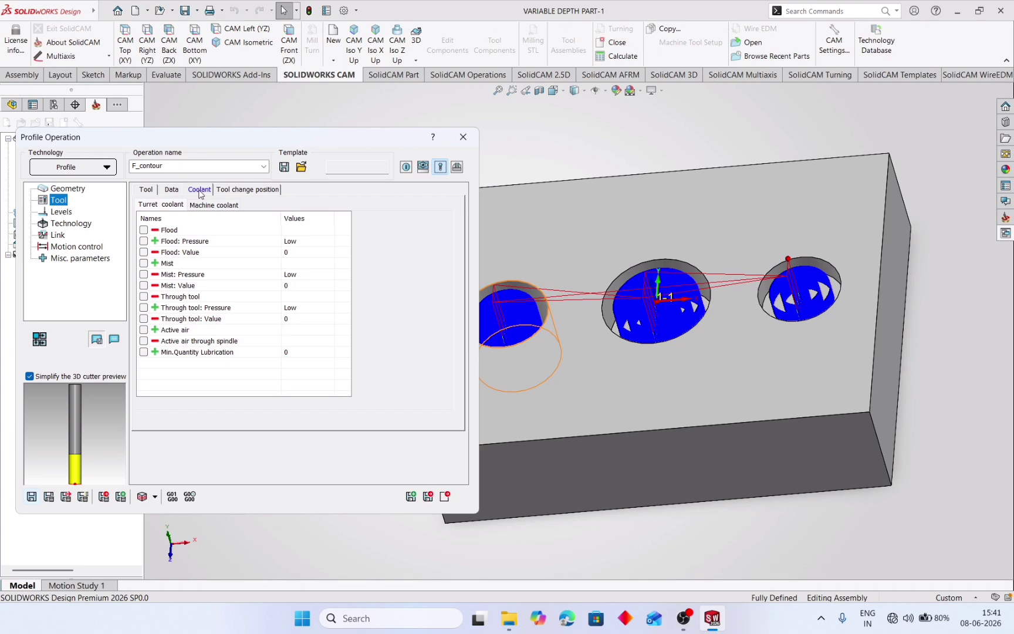
click(253, 191)
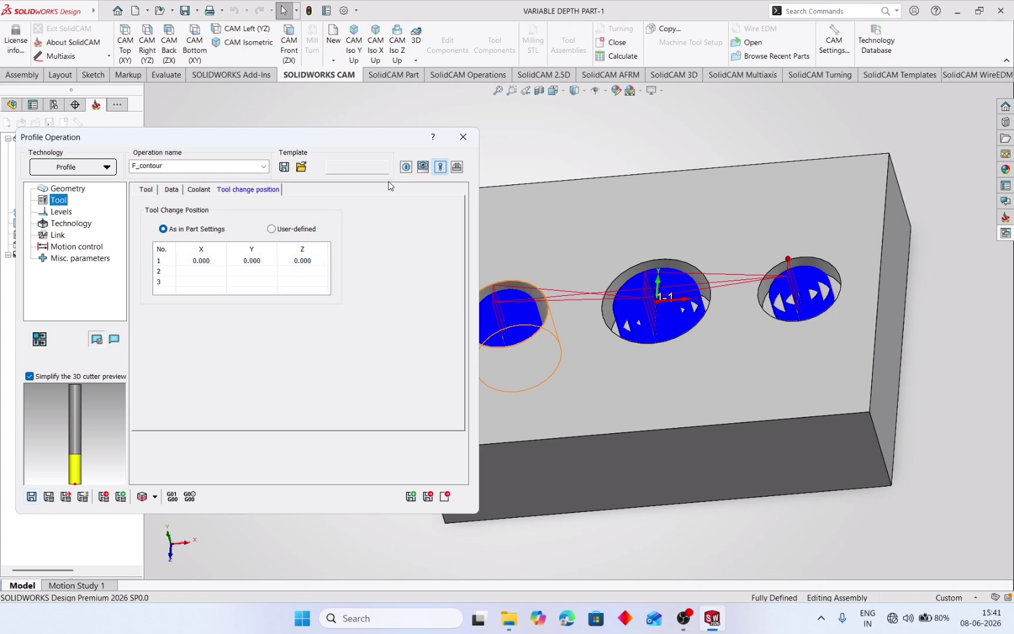
click(463, 138)
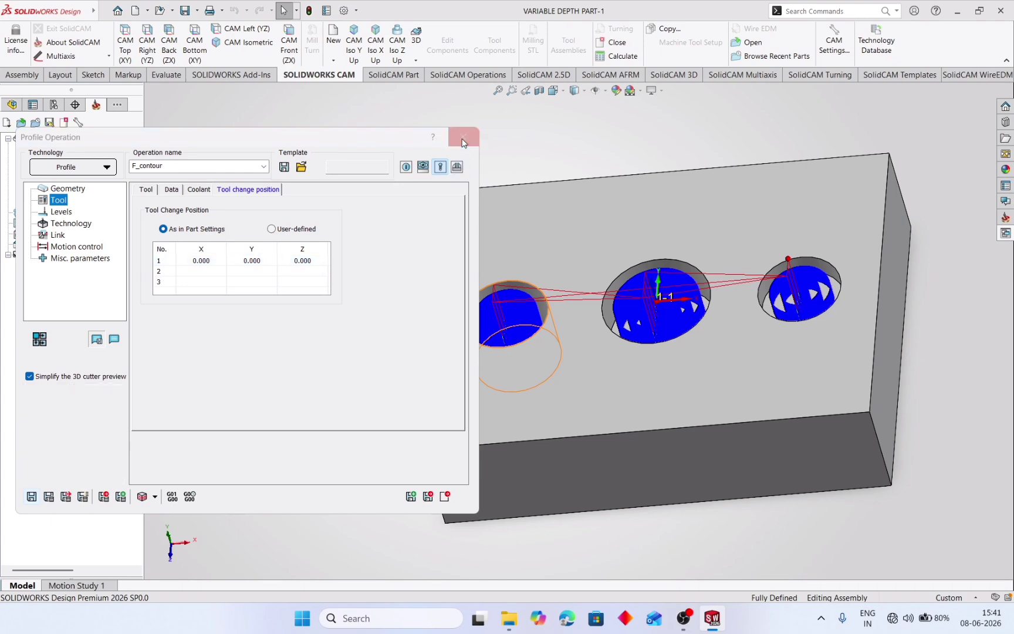